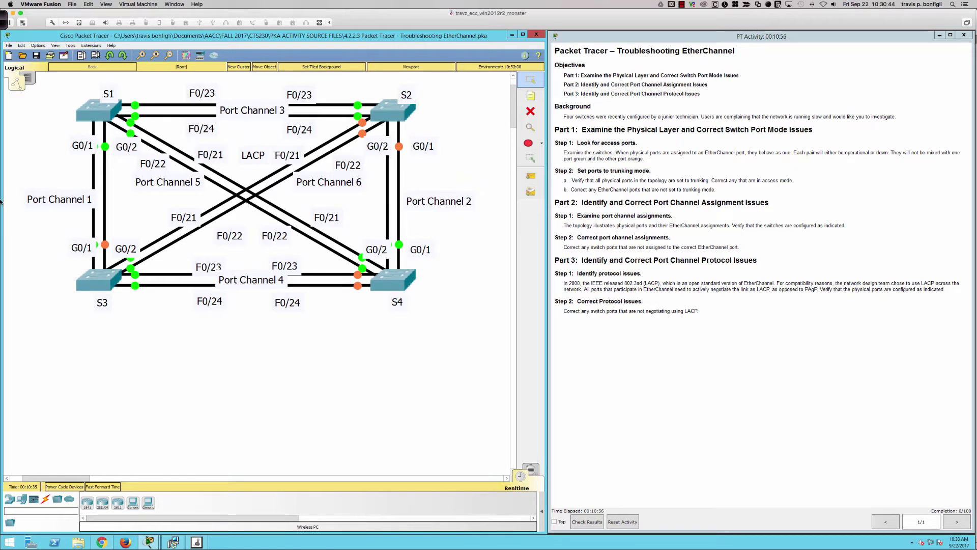
Switch to SecureCRT, wake the DLSw02 console and enter global configuration mode
click(56, 253)
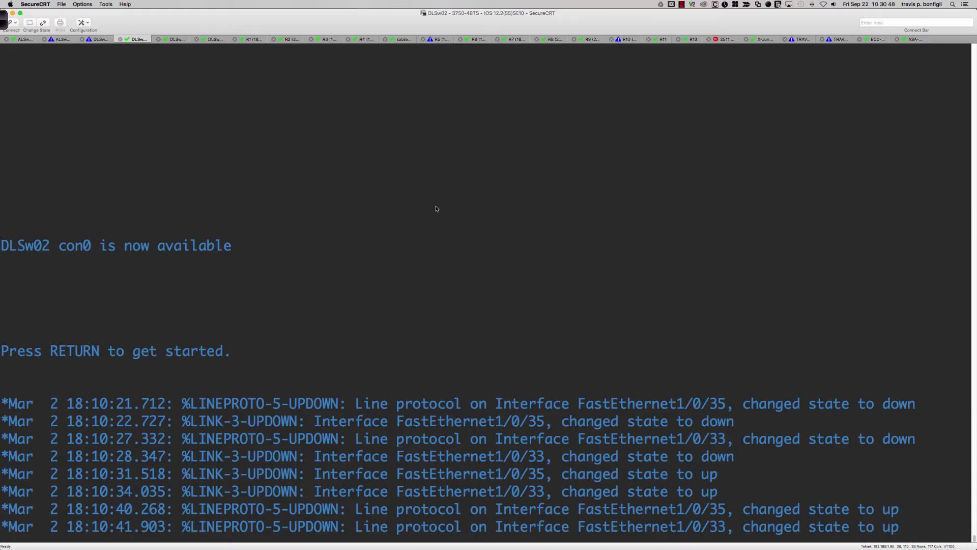
key(Return)
key(Return)
key(Return)
key(Return)
key(Return)
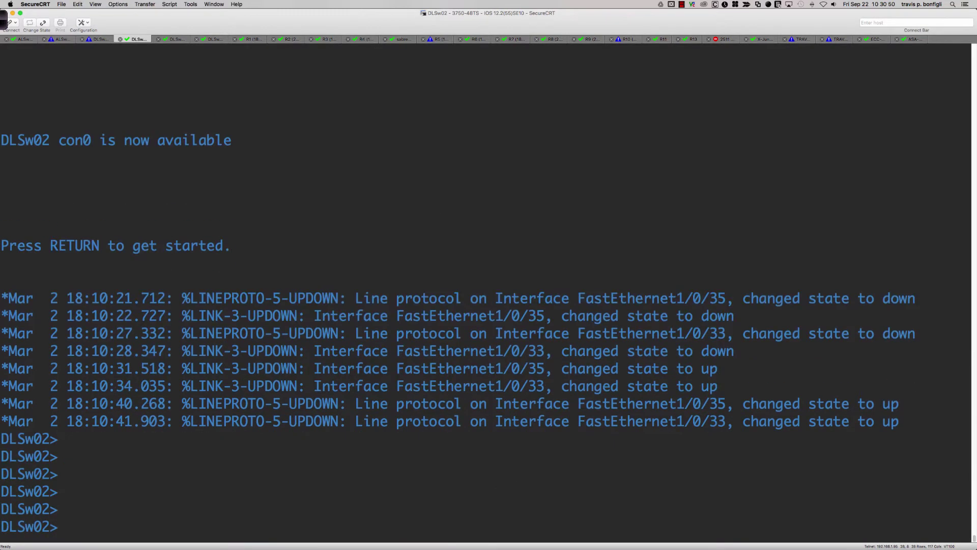
text(en)
key(Return)
text(conf t)
key(Return)
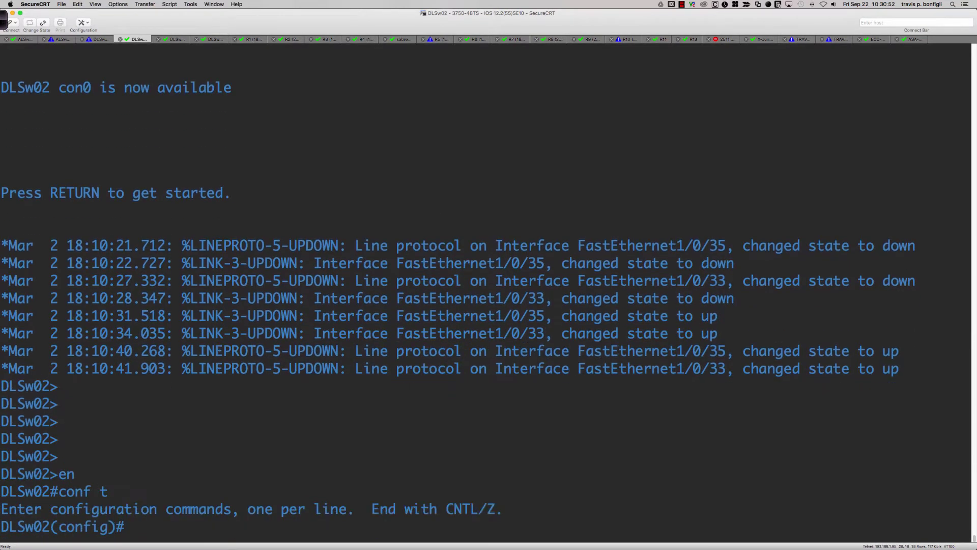
Set interface fa1/0/38 on DLSw02 to switchport access mode
text(int fa1/0/)
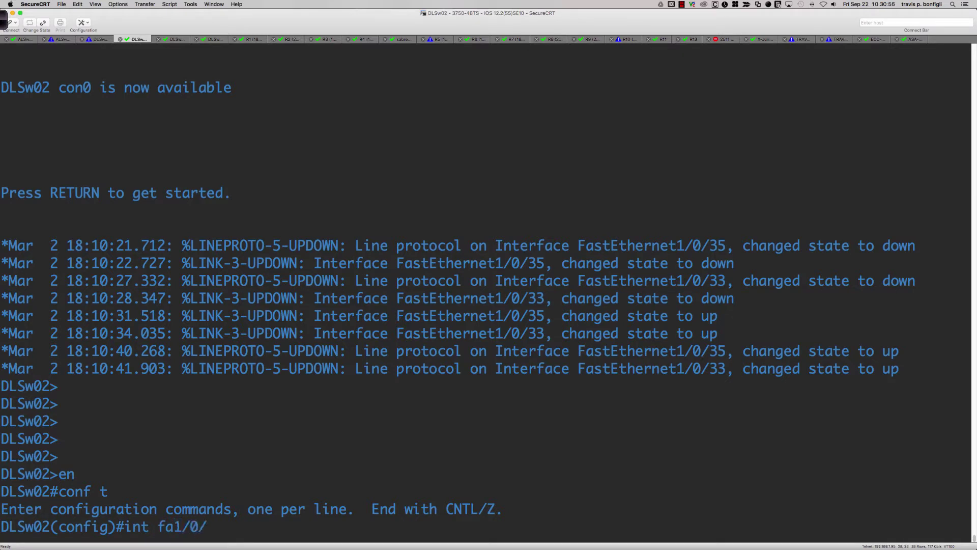
text(38)
key(Return)
text(sw)
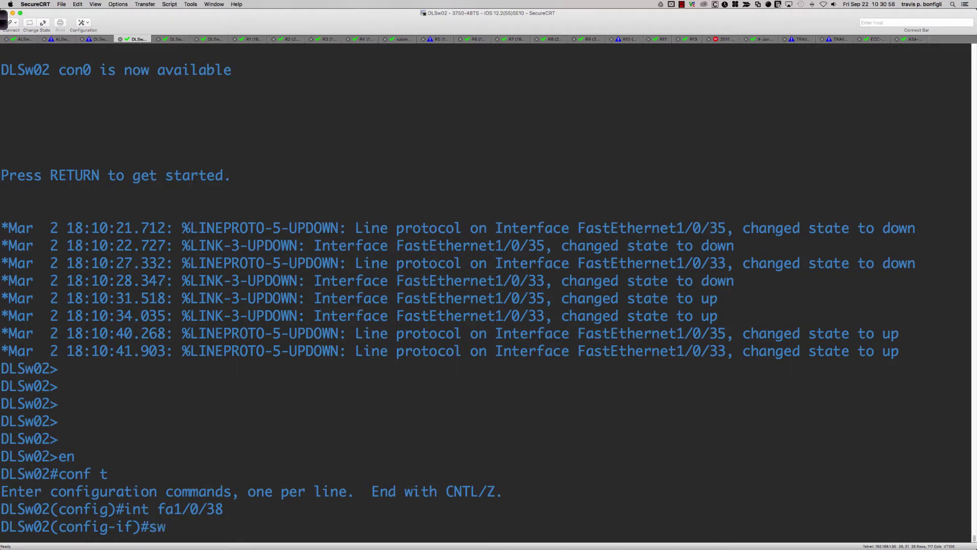
text( mode acc)
key(Return)
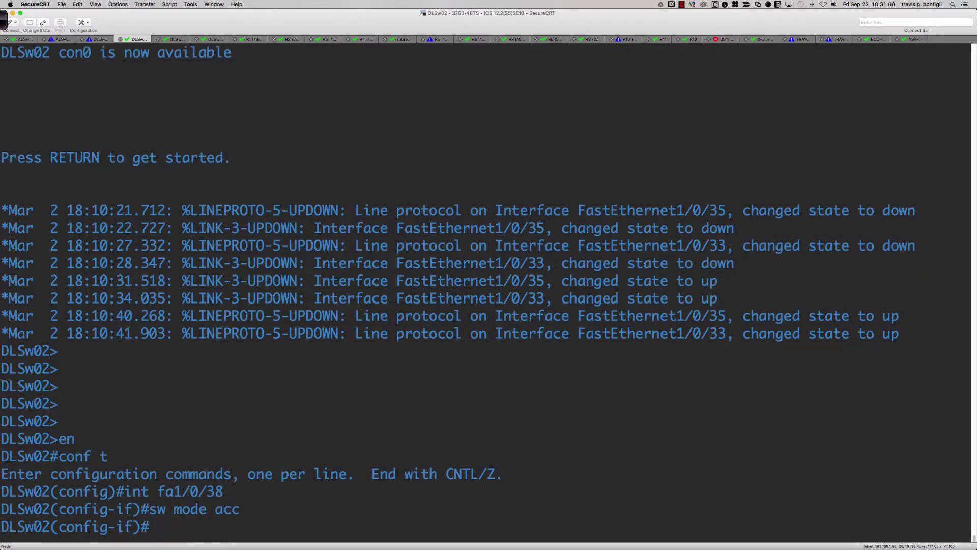
Set interface fa1/0/39 on DLSw02 to switchport trunk mode
text(int fa1/0/39)
key(Return)
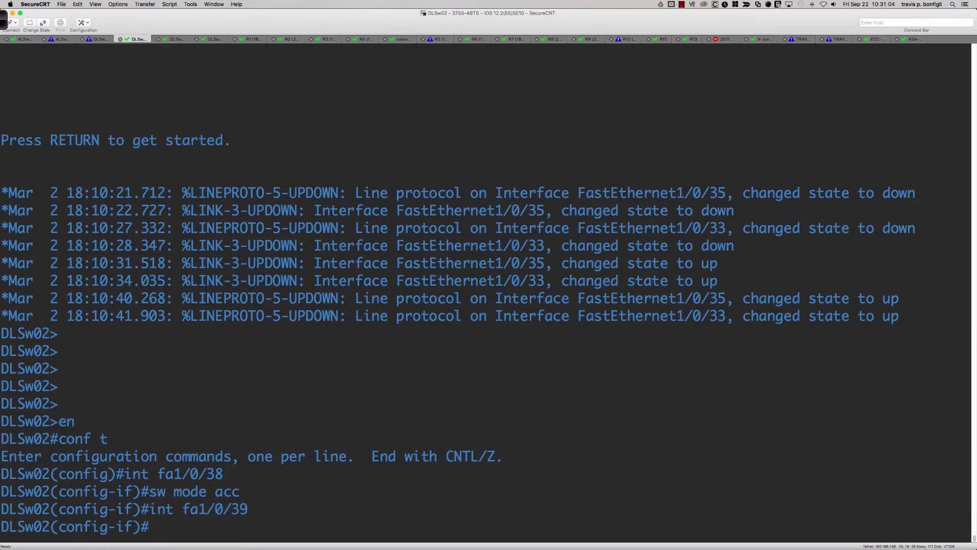
text(sw m t)
key(Return)
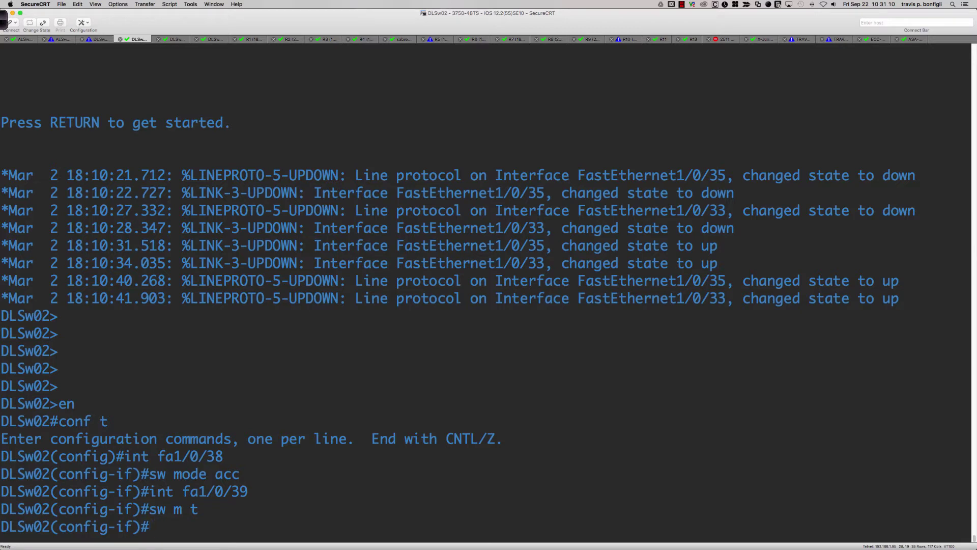
Assign the interface range fa1/0/38-39 on DLSw02 to channel group 10 in active mode, checking the allowed group numbers first
text(int ra fa1/0/38)
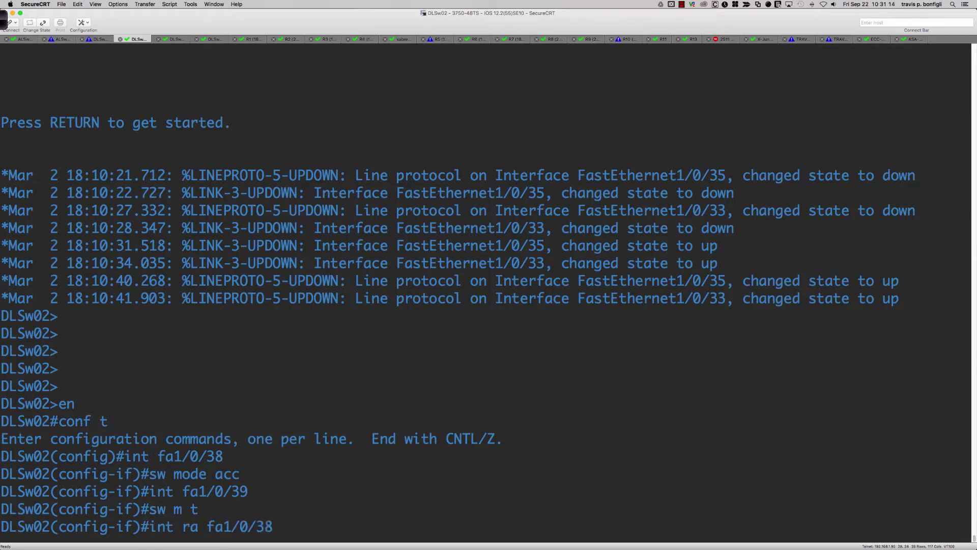
text(-39)
key(Return)
key(Return)
key(Return)
key(Return)
text(chan)
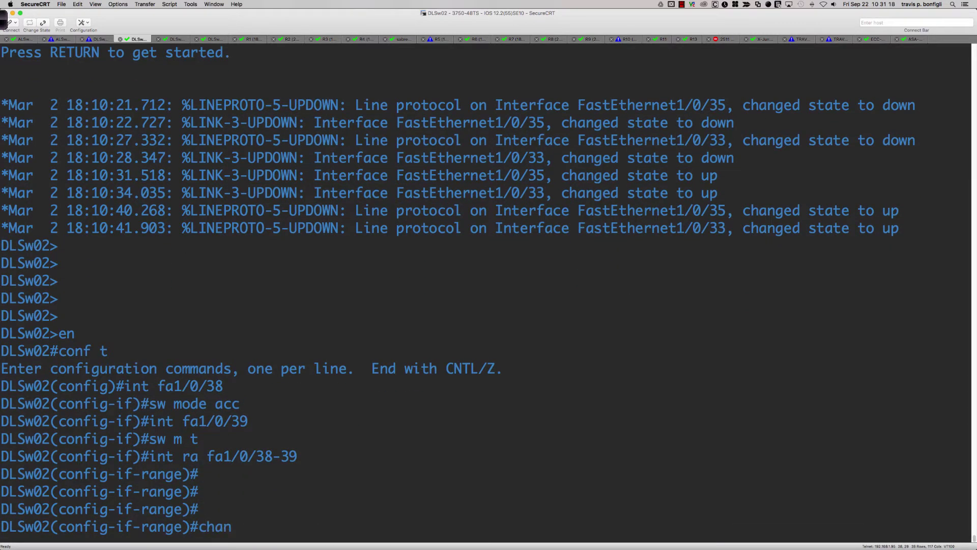
text(nel-group ?)
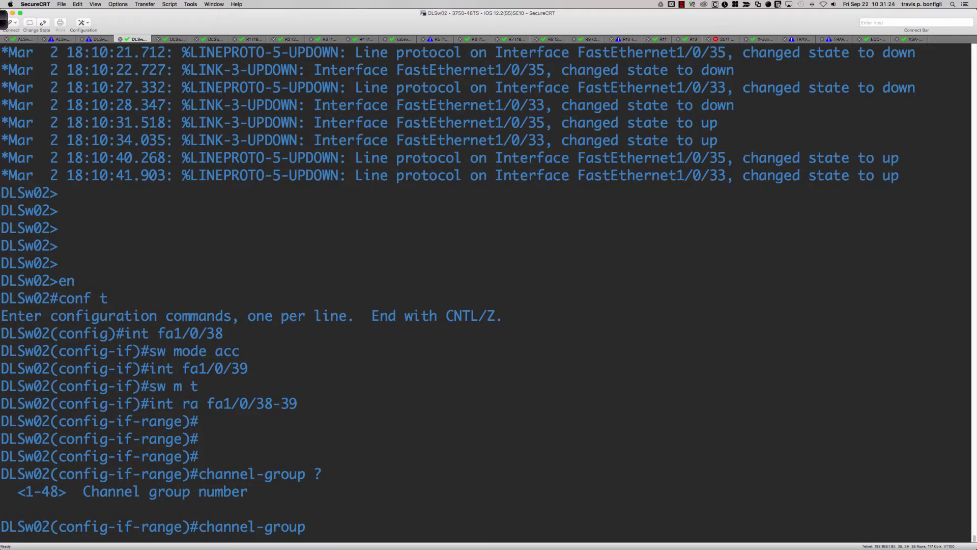
text(10 mode active)
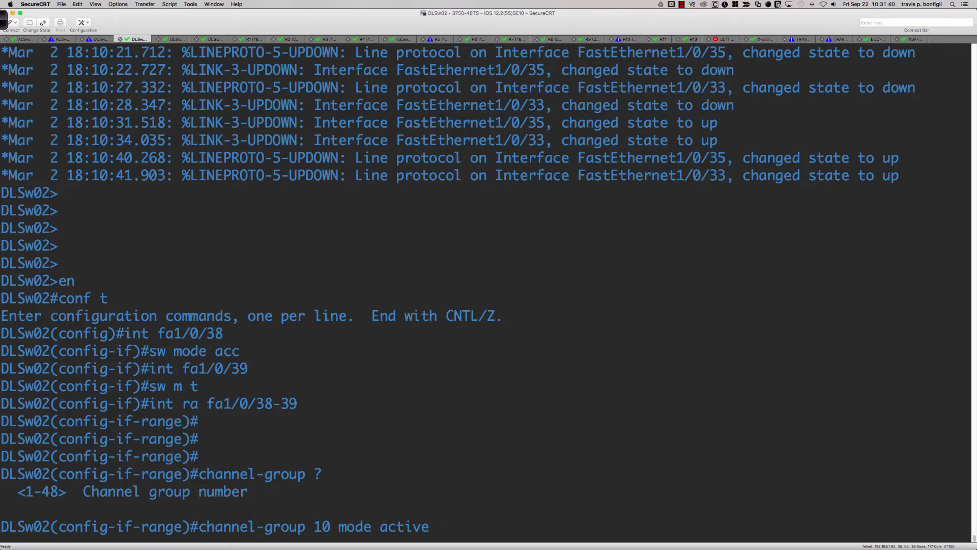
key(Return)
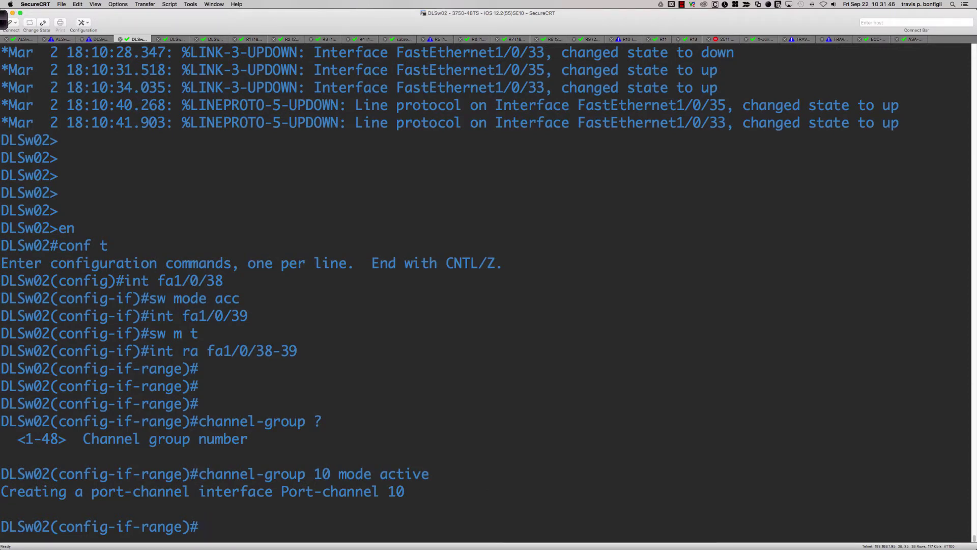
Display the EtherChannel summary on DLSw02 and highlight the group 10 row
text(do sh etherc summ)
key(Return)
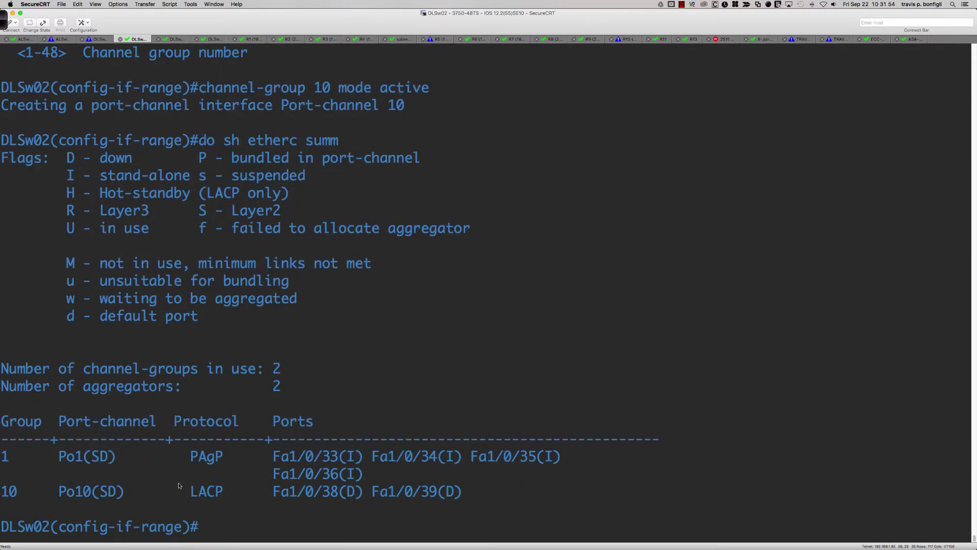
drag(4, 494, 465, 496)
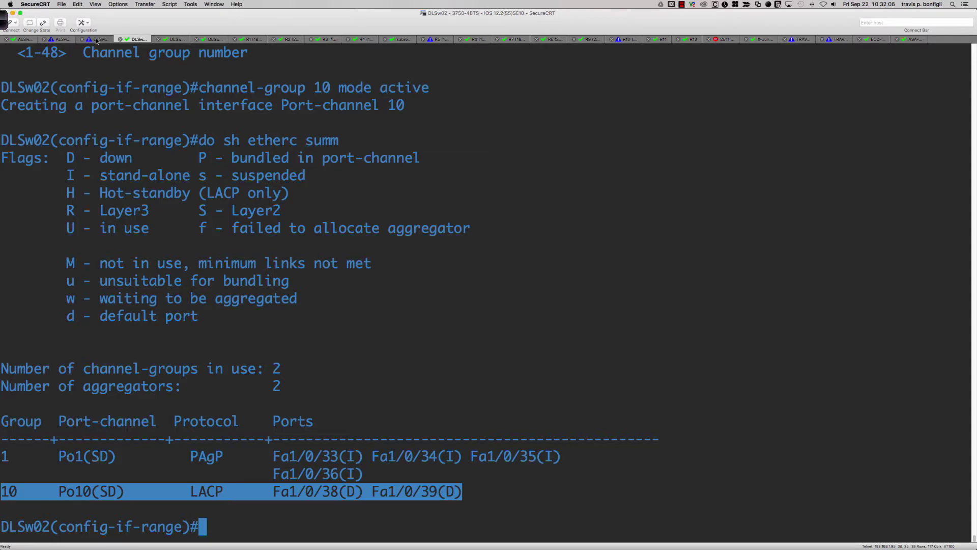
Switch to the DLSw01 session, wake its console and enter global configuration mode
click(97, 39)
key(Return)
key(Return)
key(Return)
key(Return)
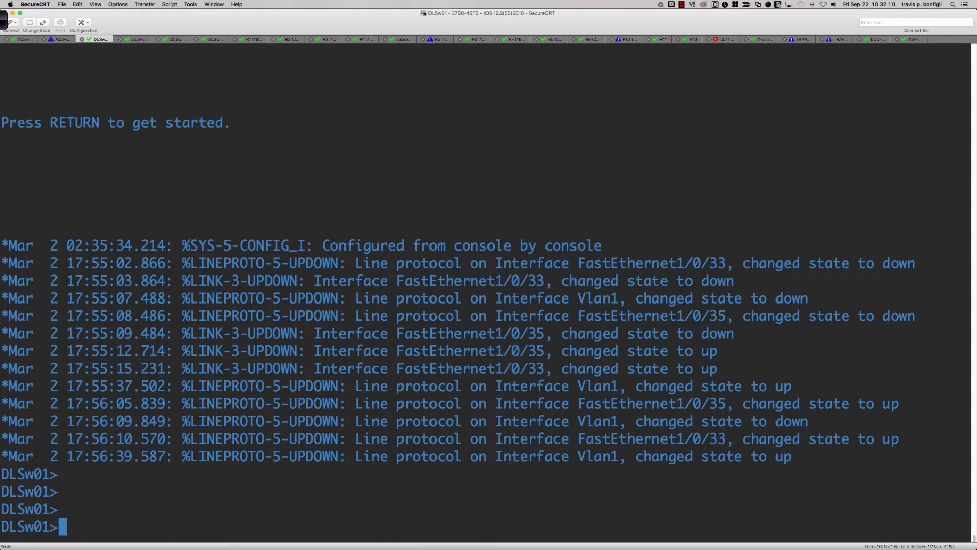
text(en)
key(Return)
text(conf t)
key(Return)
Set interface fa1/0/38 on DLSw01 to switchport access mode
text(int)
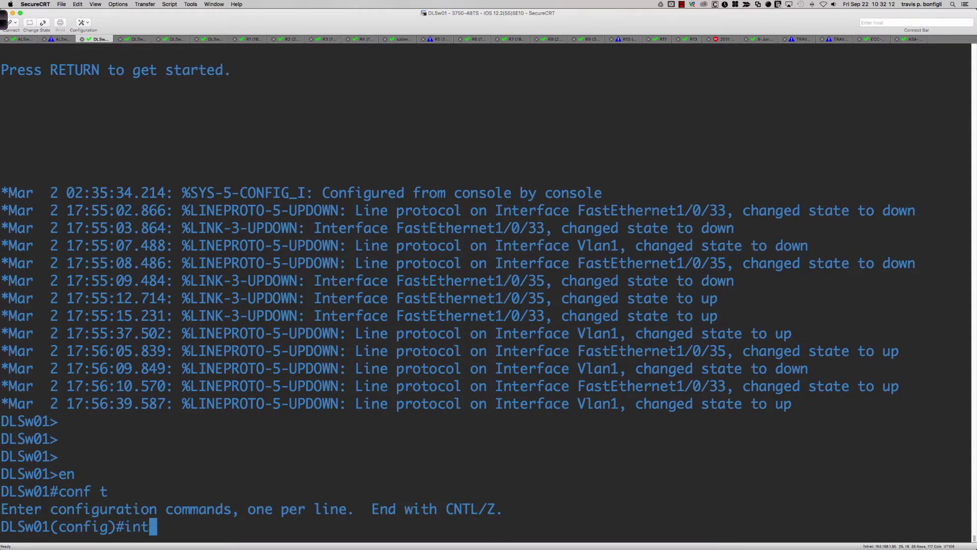
text( fa1/0)
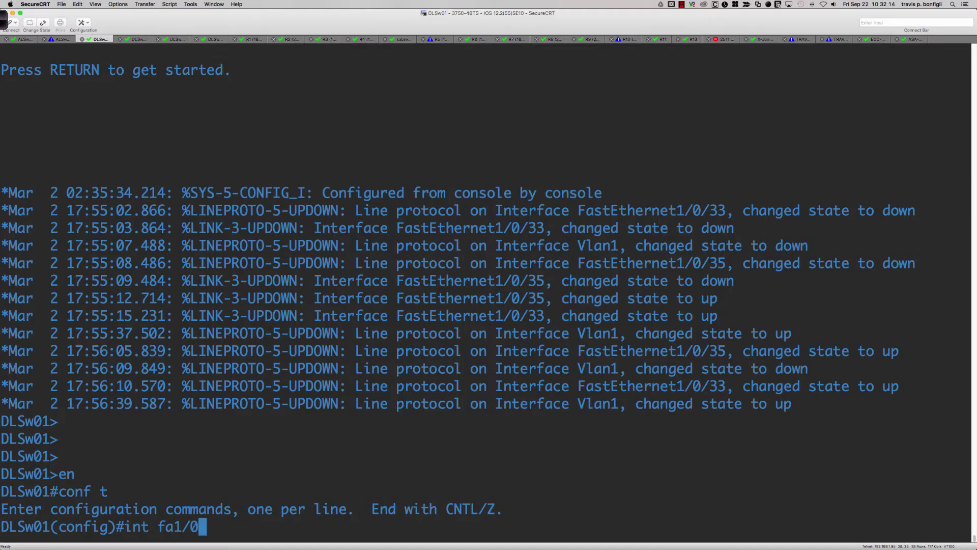
text(/38)
key(Return)
text(sw mode a)
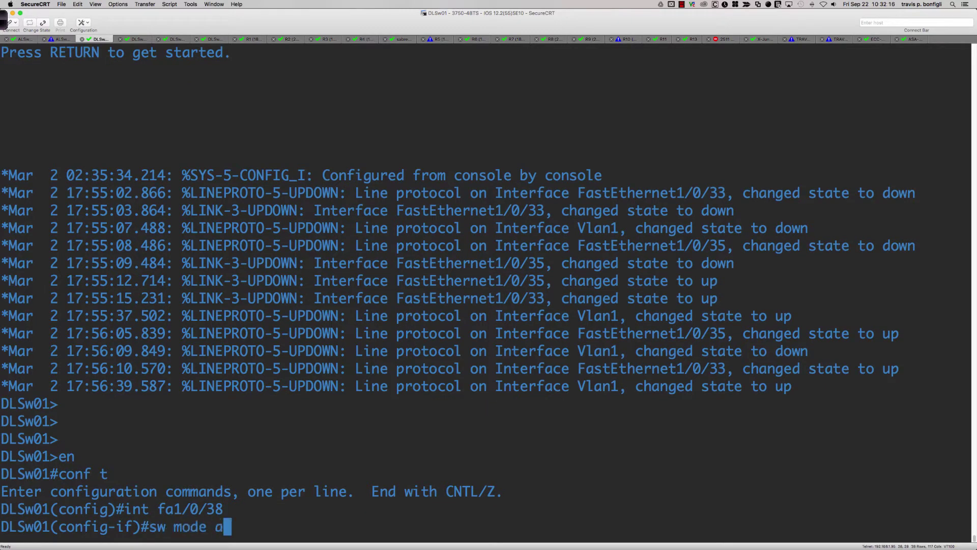
text(cc)
key(Return)
Set interface fa1/0/39 on DLSw01 to switchport trunk mode
text(s)
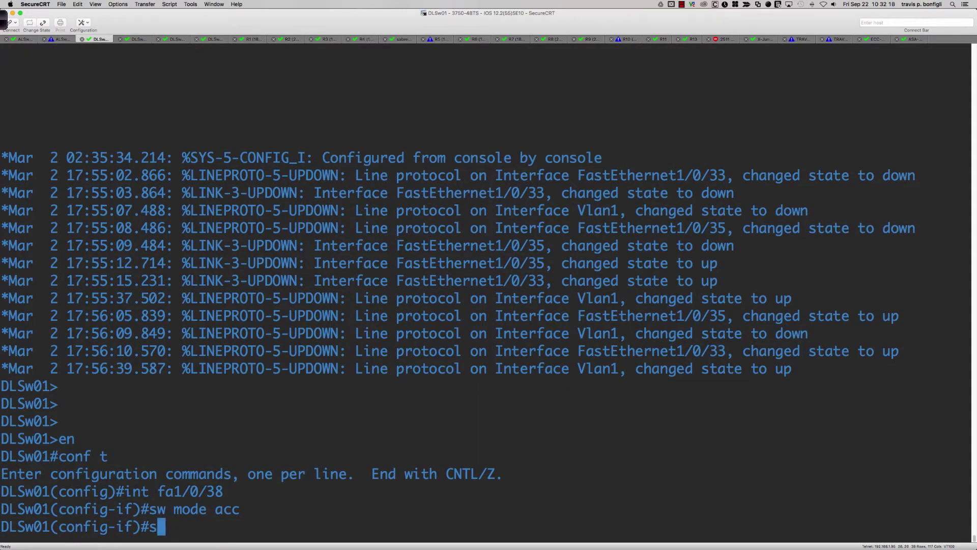
key(BackSpace)
text(int fa1/0/3)
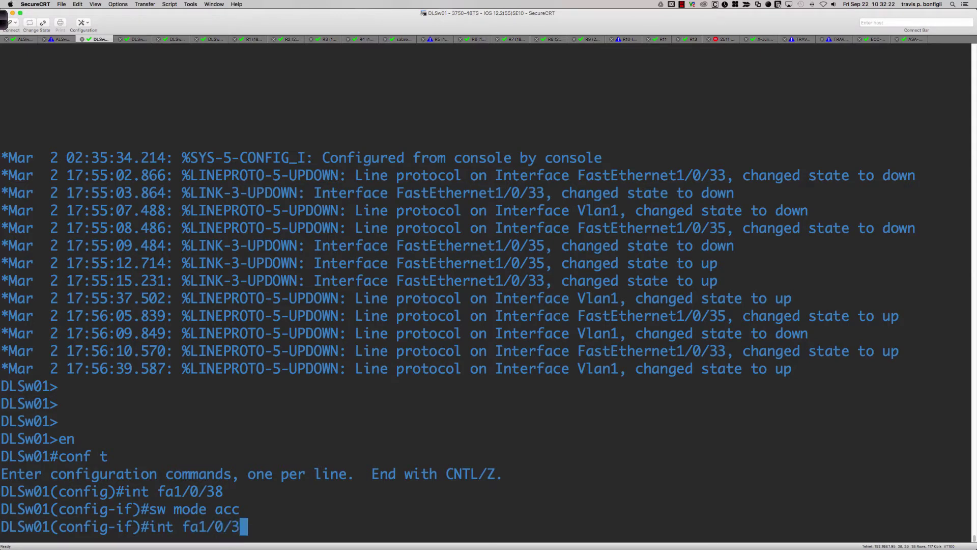
text(9)
key(Return)
text(sw m t)
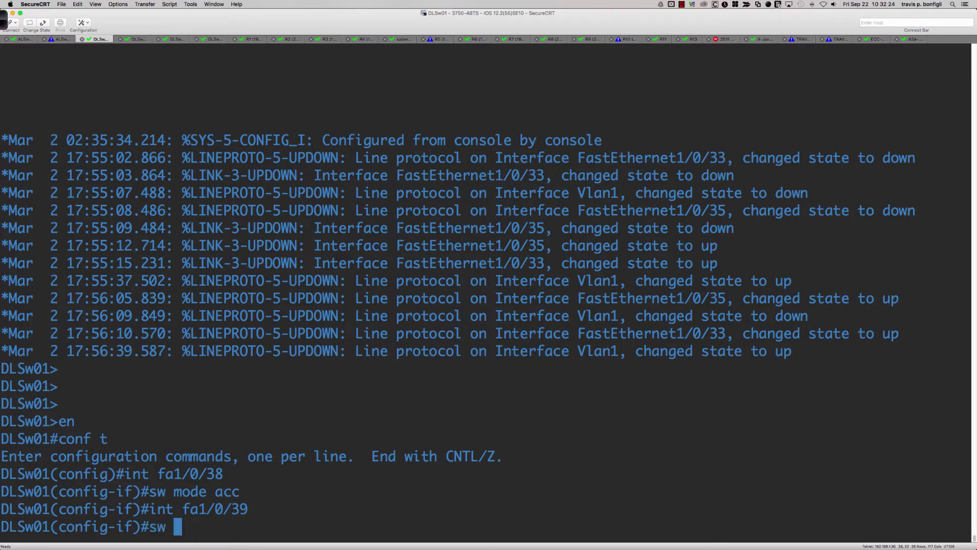
key(Return)
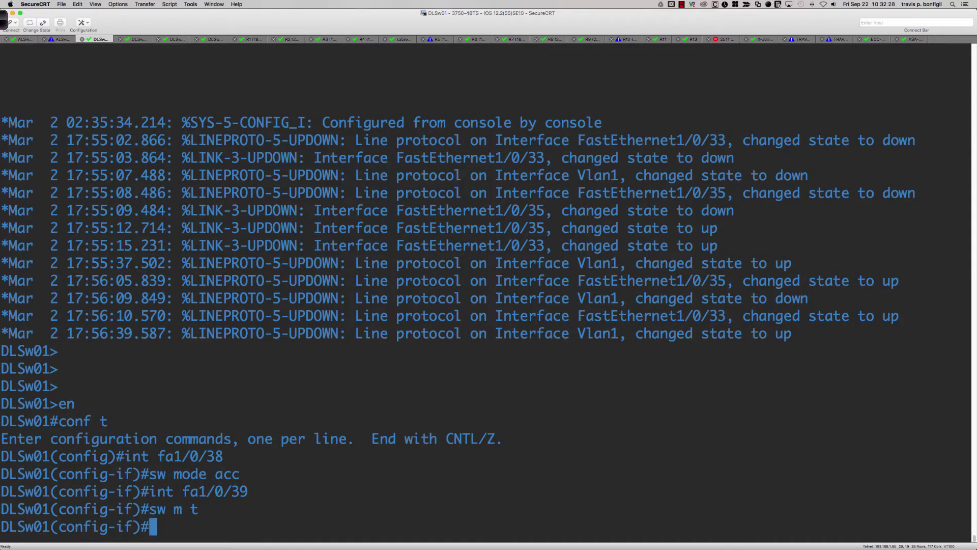
Assign the interface range fa1/0/38-39 on DLSw01 to channel group 10 in active mode
text(int ra fa1/0/3)
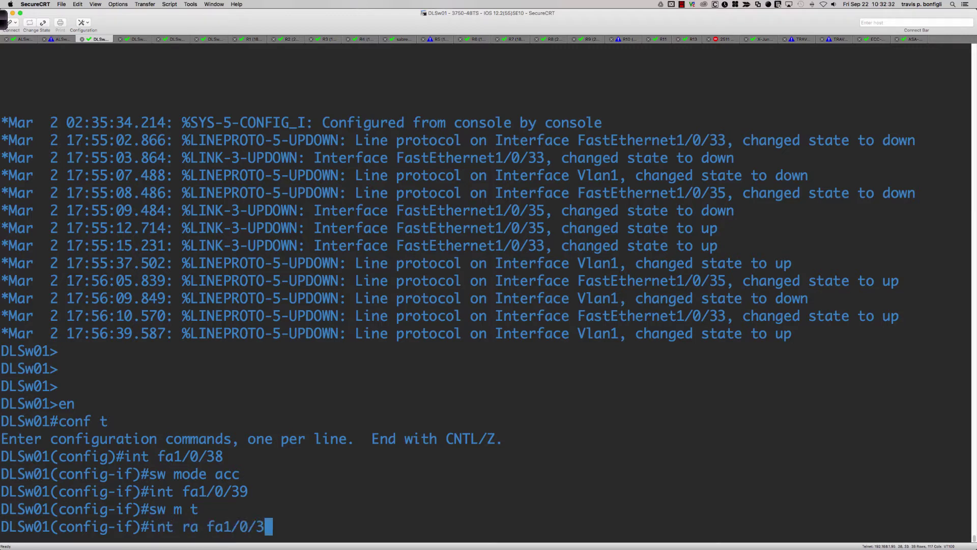
text(8-39)
key(Return)
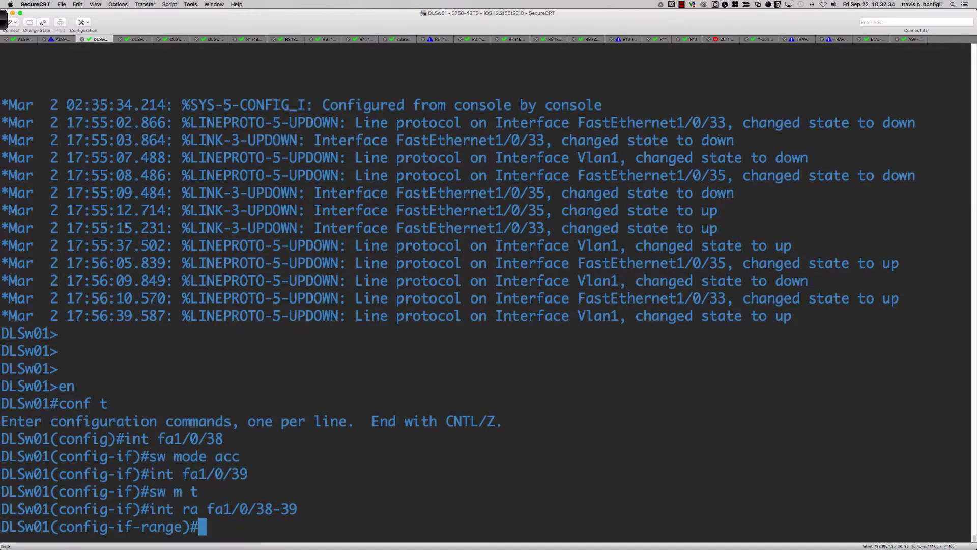
text(channel-0gr)
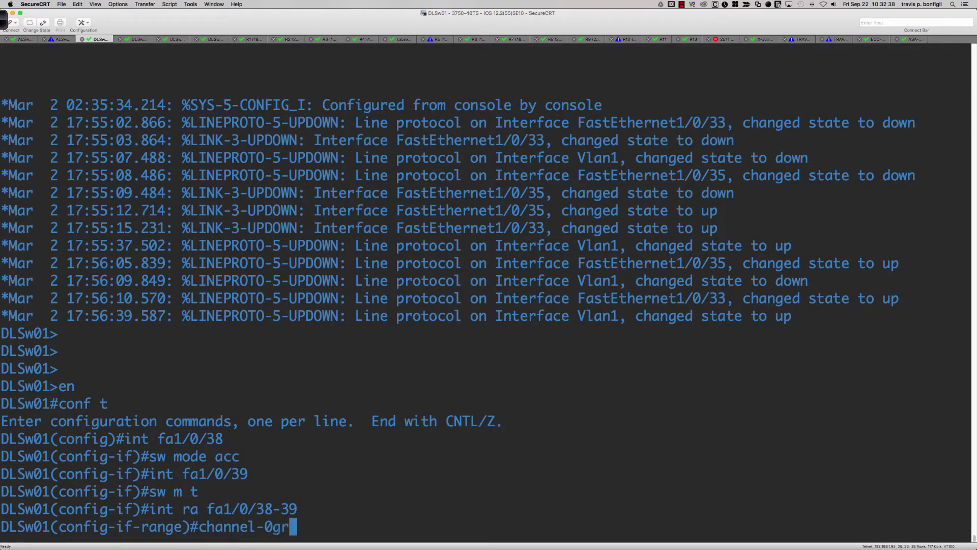
key(BackSpace)
key(BackSpace)
key(BackSpace)
text(group )
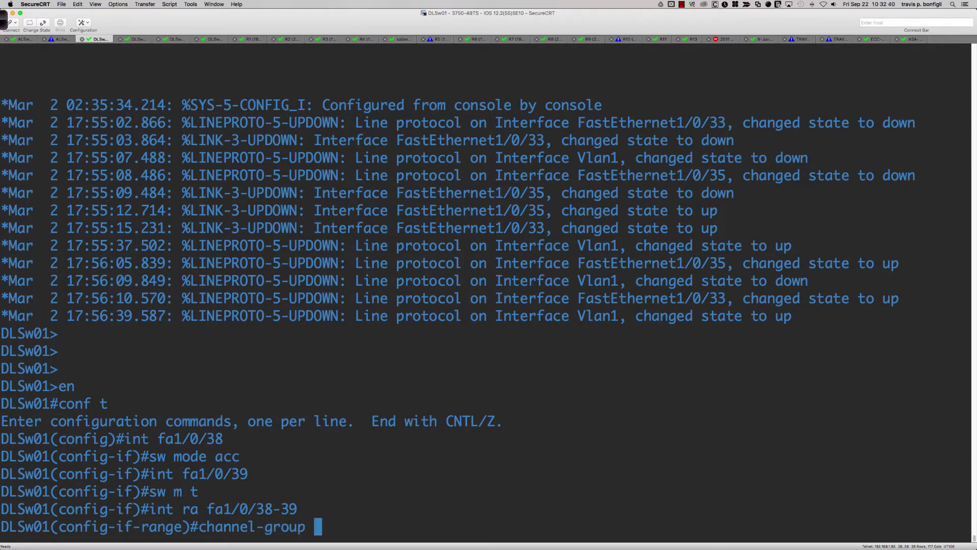
text(10 mode ac)
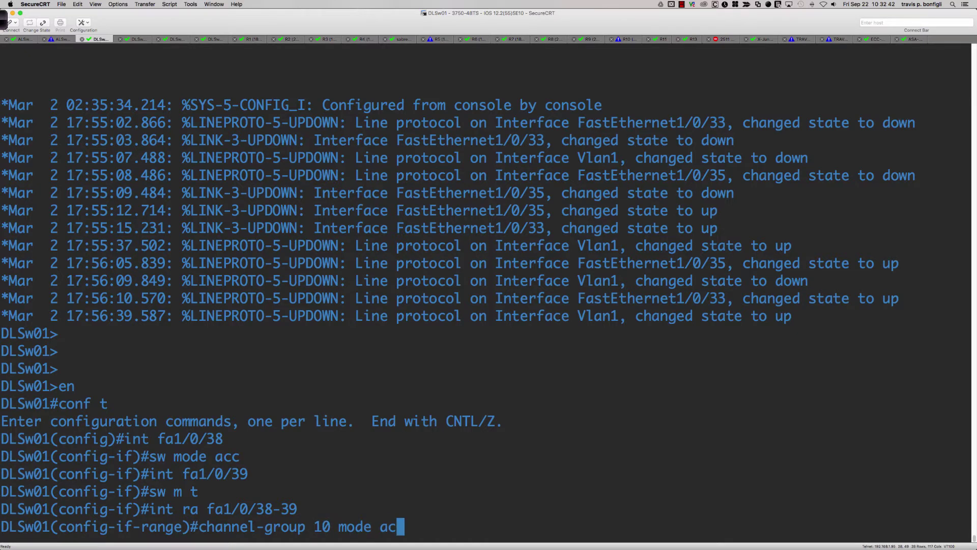
text(ti)
key(Return)
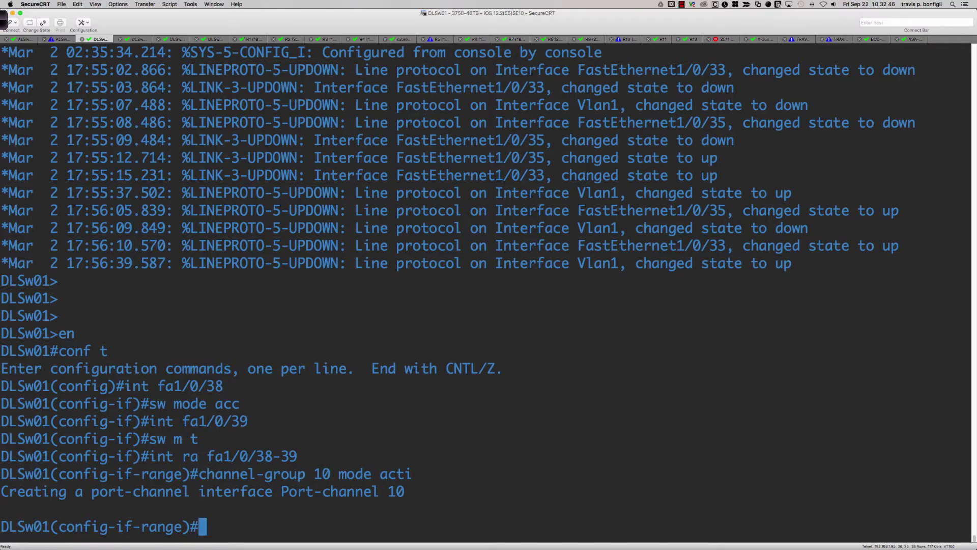
Enable interfaces fa1/0/38-39 on DLSw01 with no shut and review the bundling and port-channel log messages on both switches
text(no shut)
key(Return)
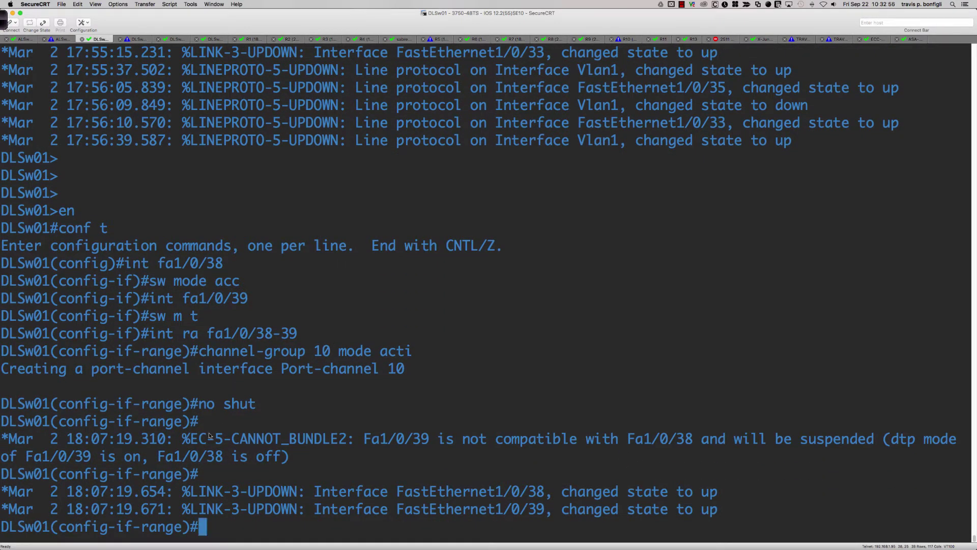
drag(199, 439, 383, 461)
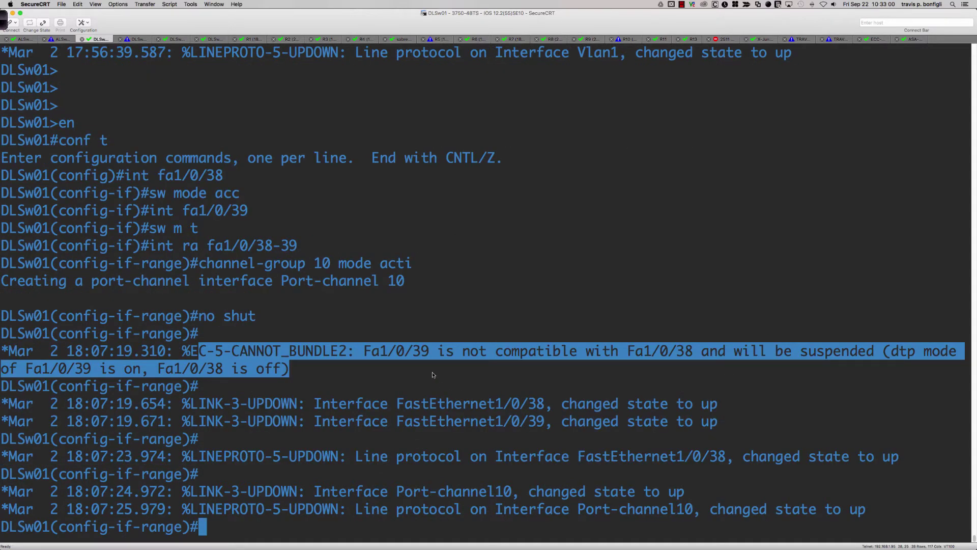
drag(355, 509, 751, 517)
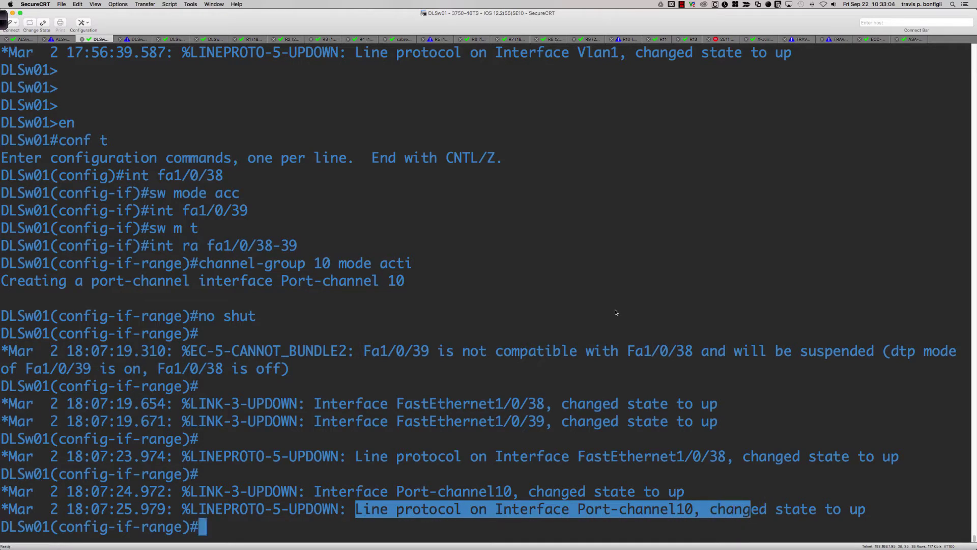
click(135, 40)
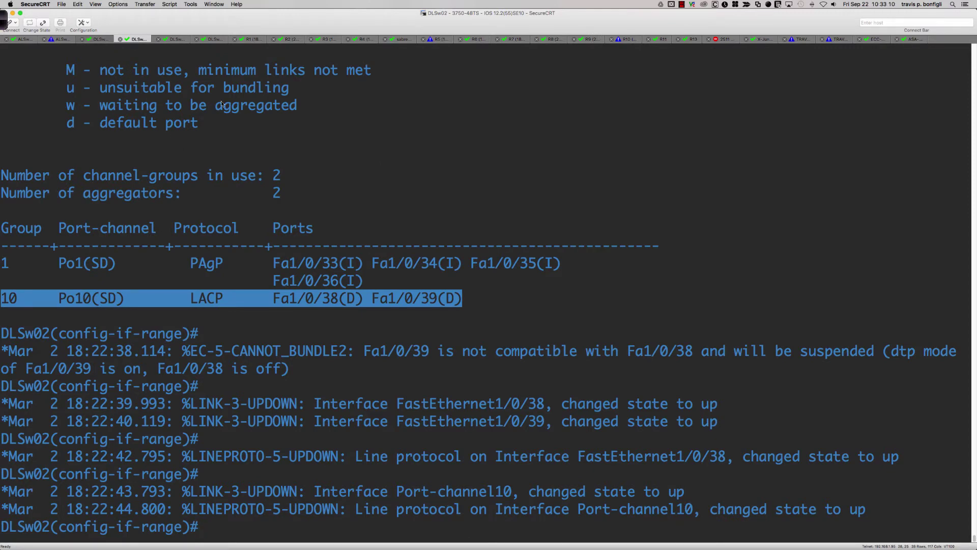
Display the EtherChannel summary on DLSw01 with do sh etherch summ
click(97, 39)
click(597, 182)
key(Return)
key(Return)
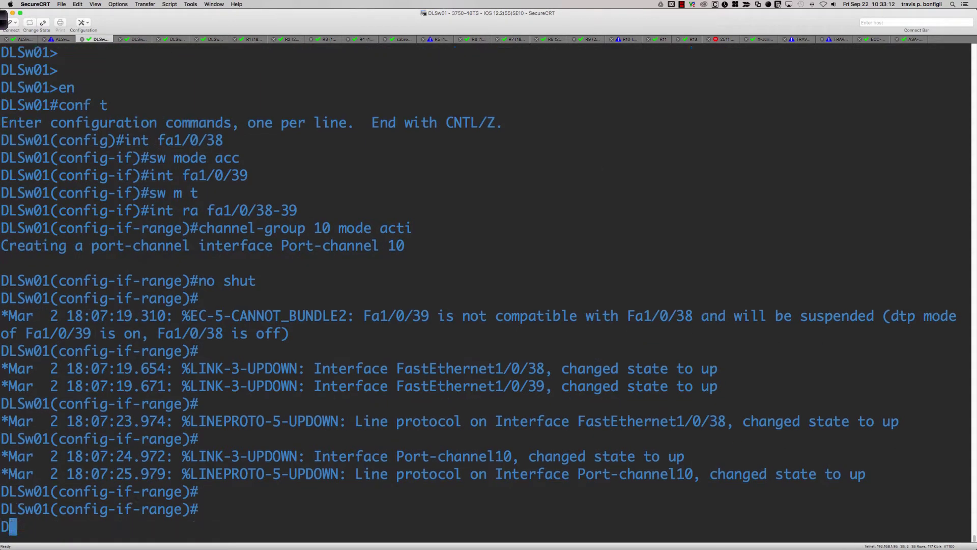
text(do sh eth)
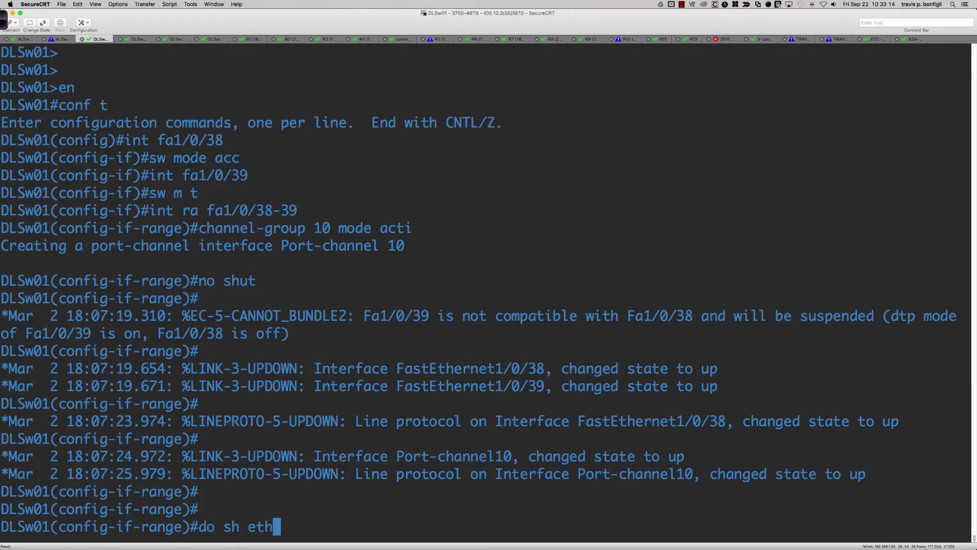
text(erch summ)
key(Return)
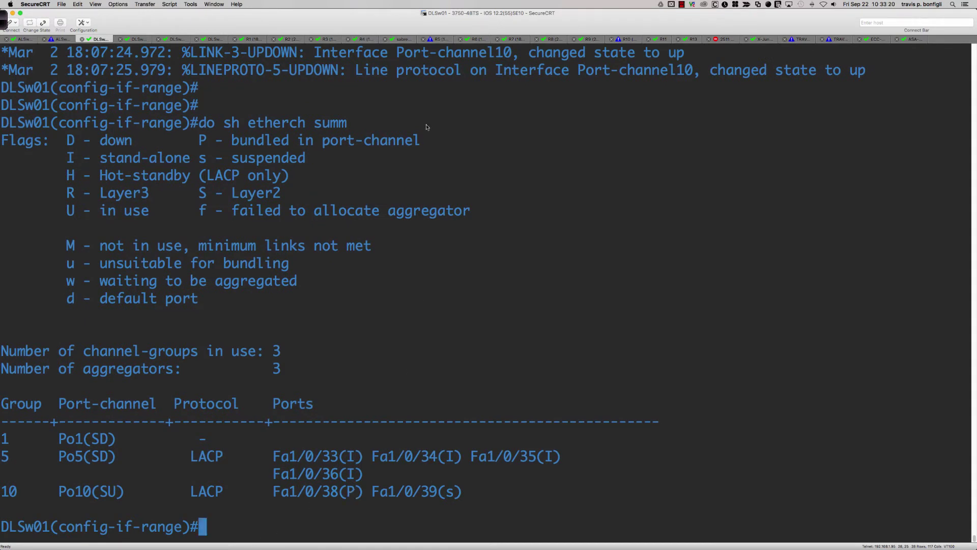
Annotate group 10 in red, marking Fa1/0/38 as A and Fa1/0/39 as T, circle the Port-channel10 messages, and clear the drawings
click(3, 22)
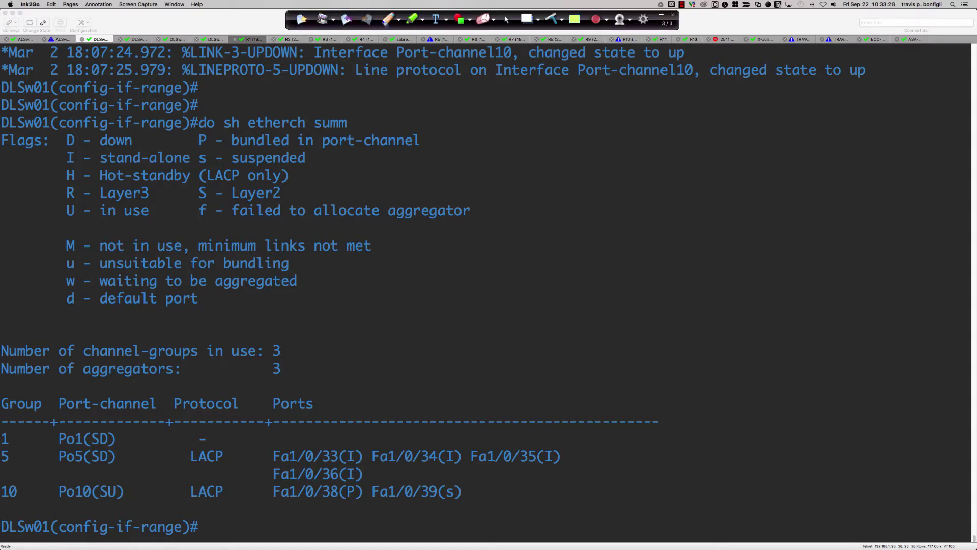
click(388, 20)
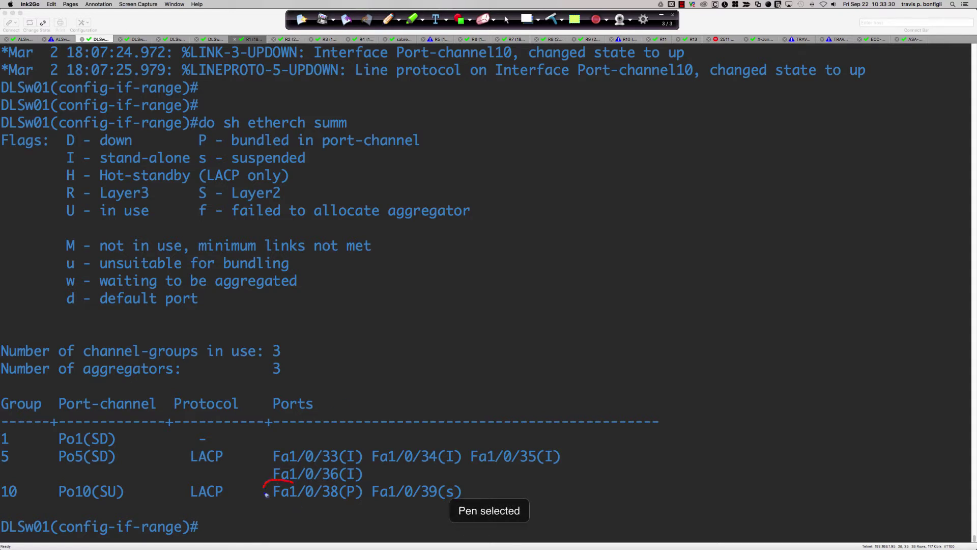
mouse_move(266, 495)
mouse_down()
mouse_move(300, 508)
mouse_move(368, 502)
mouse_up()
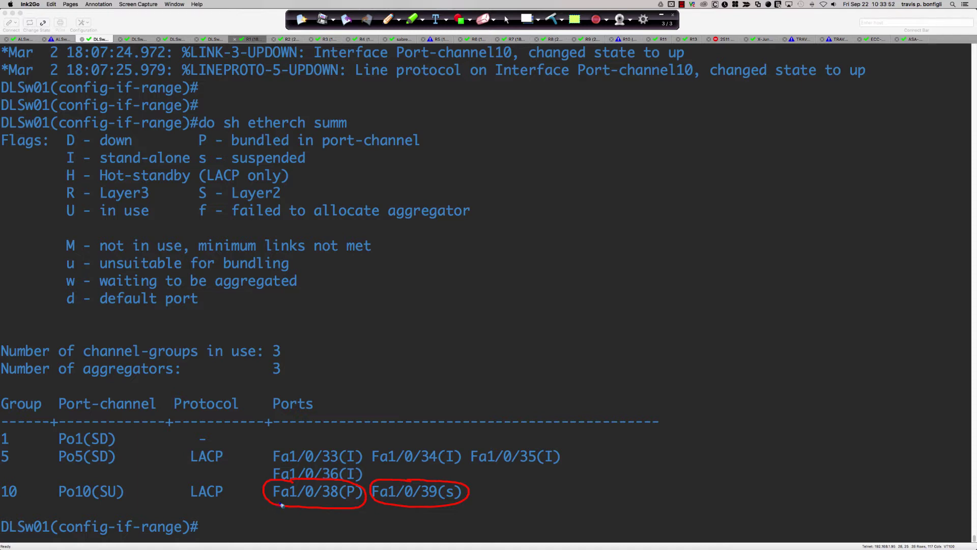
mouse_move(437, 473)
mouse_down()
mouse_move(267, 474)
mouse_move(265, 508)
mouse_move(477, 516)
mouse_move(477, 479)
mouse_move(429, 474)
mouse_up()
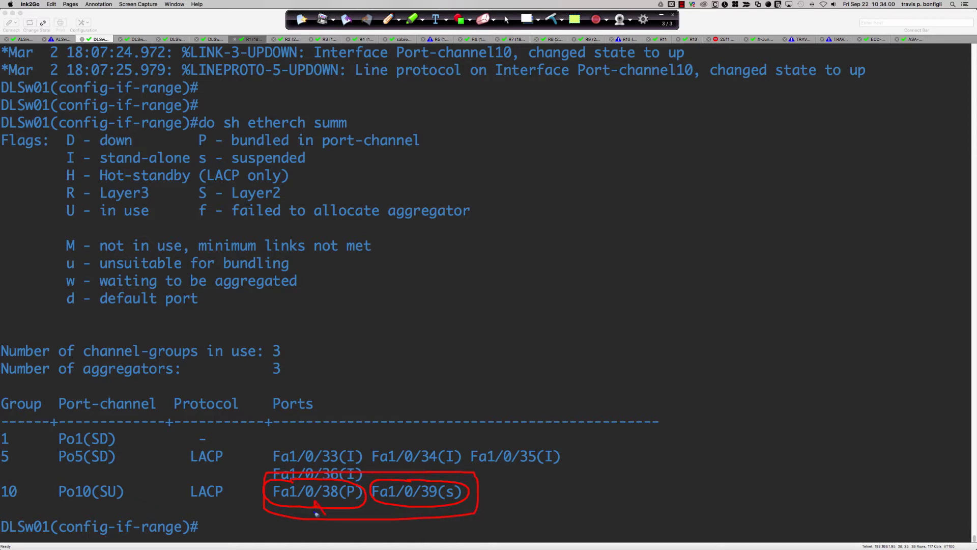
drag(318, 502, 313, 514)
drag(410, 501, 436, 502)
mouse_move(511, 36)
mouse_down()
mouse_move(477, 36)
mouse_move(582, 107)
mouse_move(813, 71)
mouse_move(487, 44)
mouse_up()
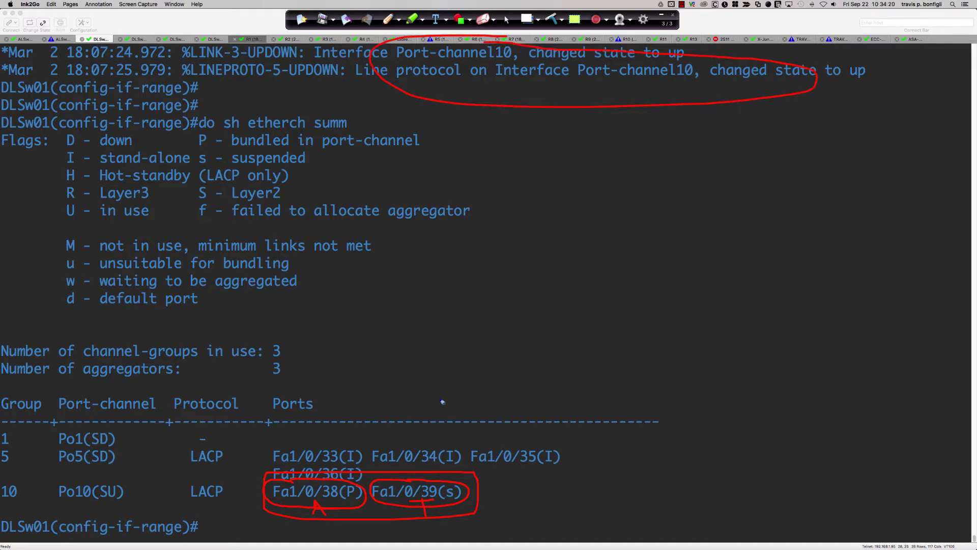
mouse_move(442, 402)
mouse_down()
mouse_move(423, 475)
mouse_move(431, 474)
mouse_up()
click(552, 19)
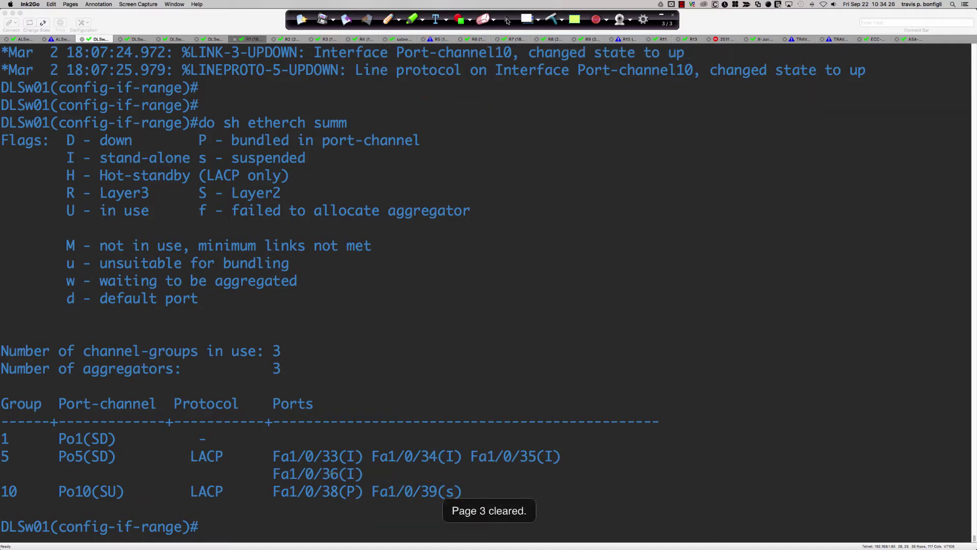
click(506, 19)
Switch to the Packet Tracer EtherChannel activity in VMware Fusion and open switch S1's command line in an enlarged window
key(super+Tab)
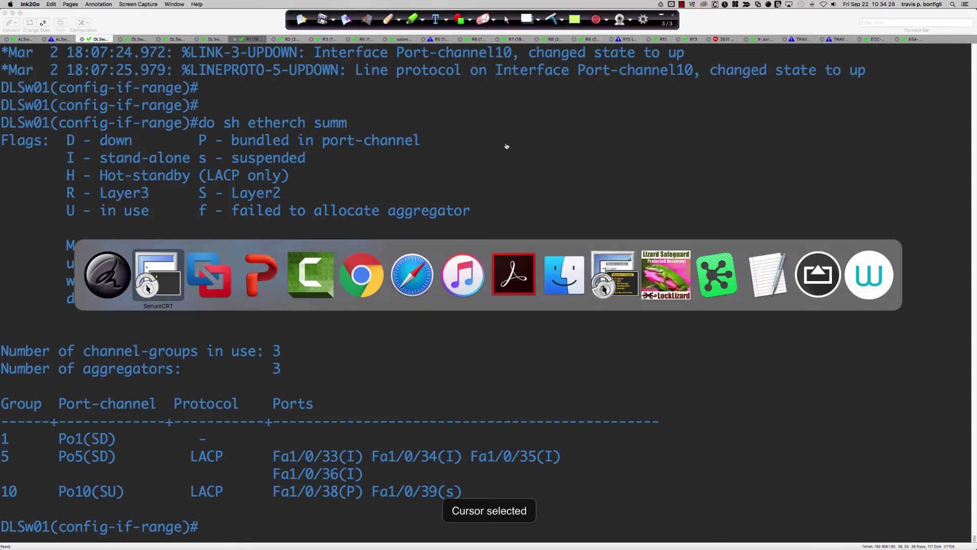
key(super+Tab)
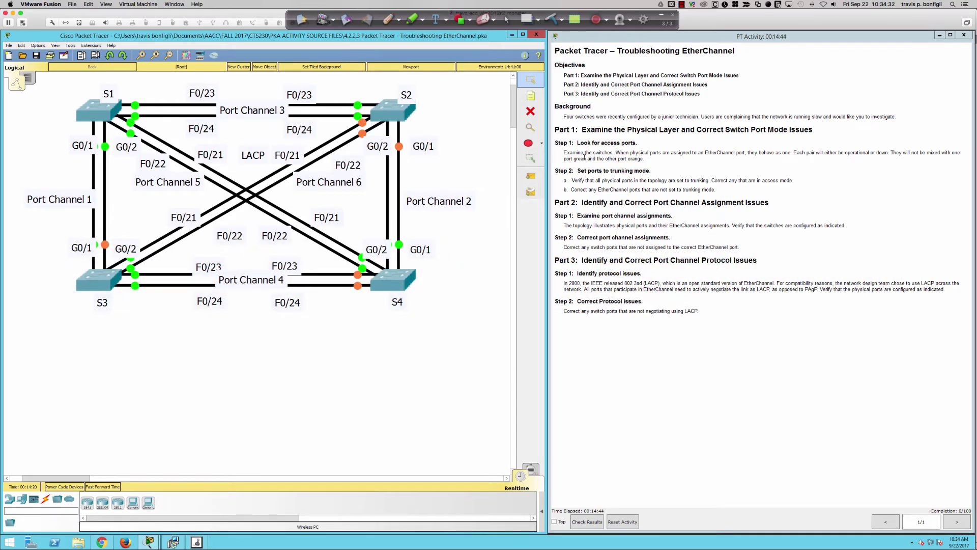
click(93, 108)
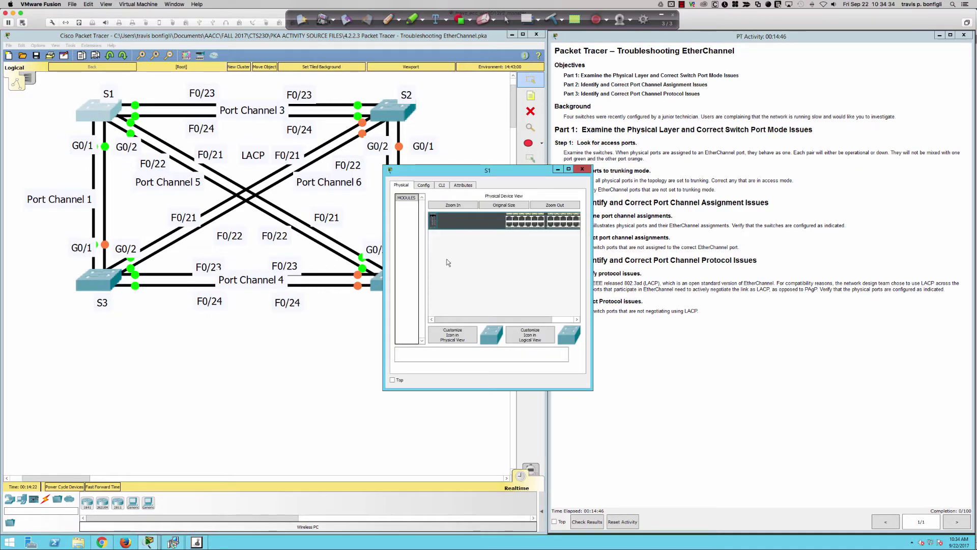
click(442, 185)
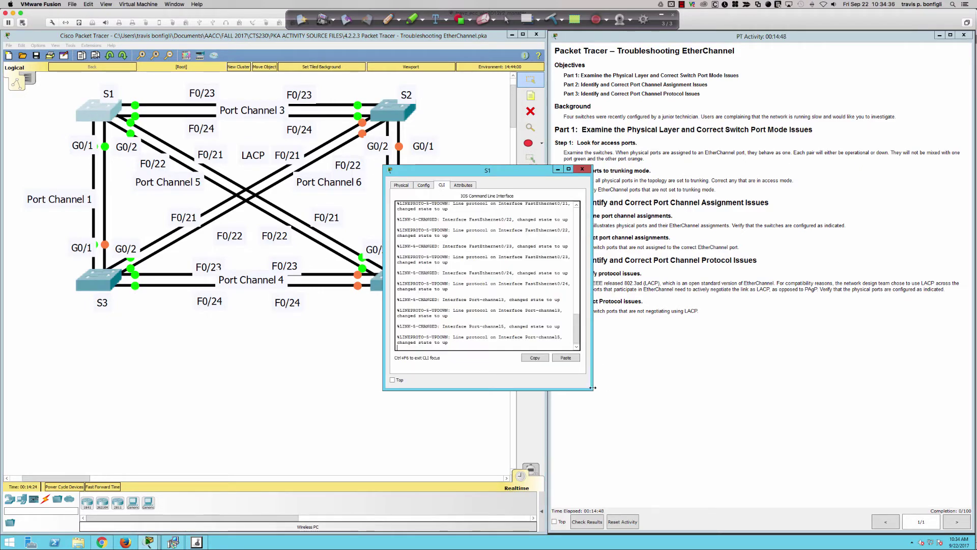
drag(593, 387, 884, 504)
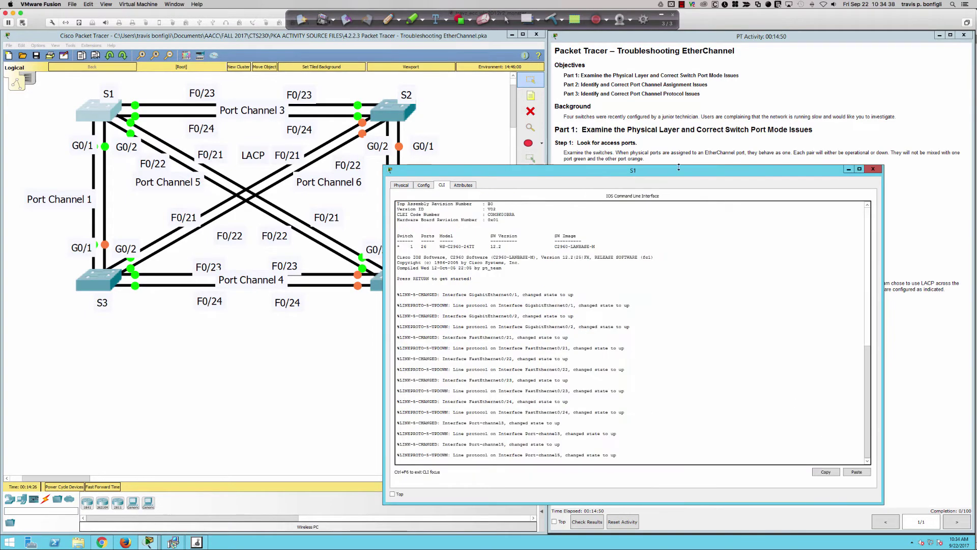
drag(676, 176, 441, 181)
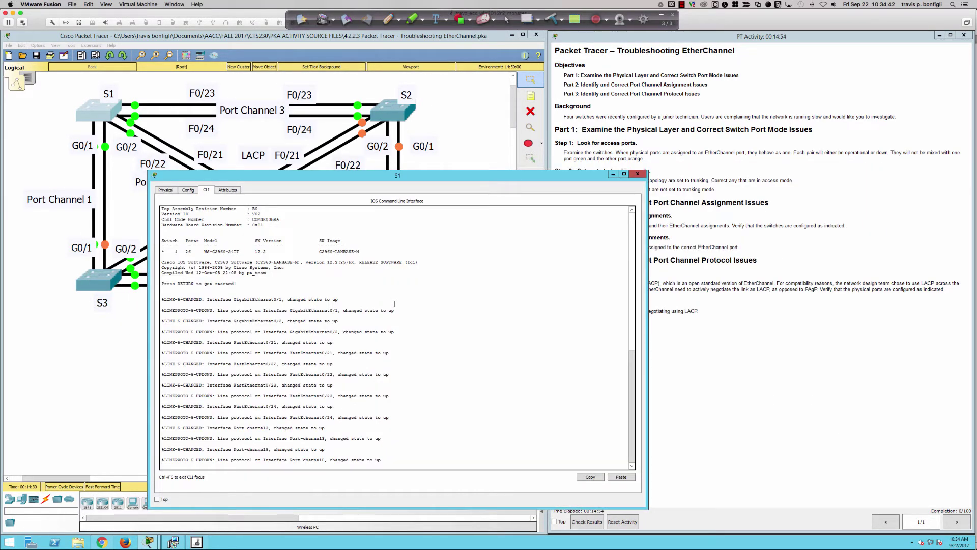
Activate the S1 console and enter privileged EXEC mode
key(Return)
key(Return)
key(Return)
key(Return)
key(Return)
text(en)
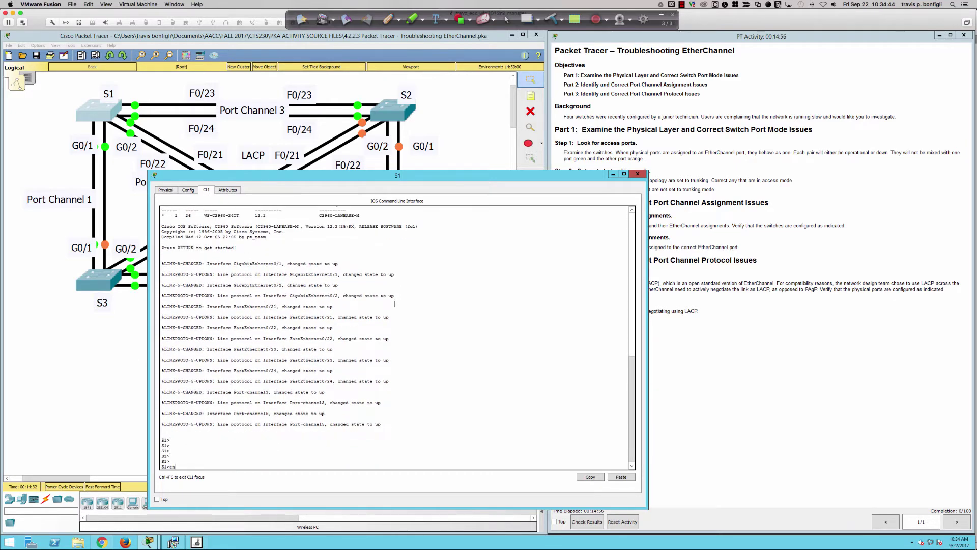
key(Return)
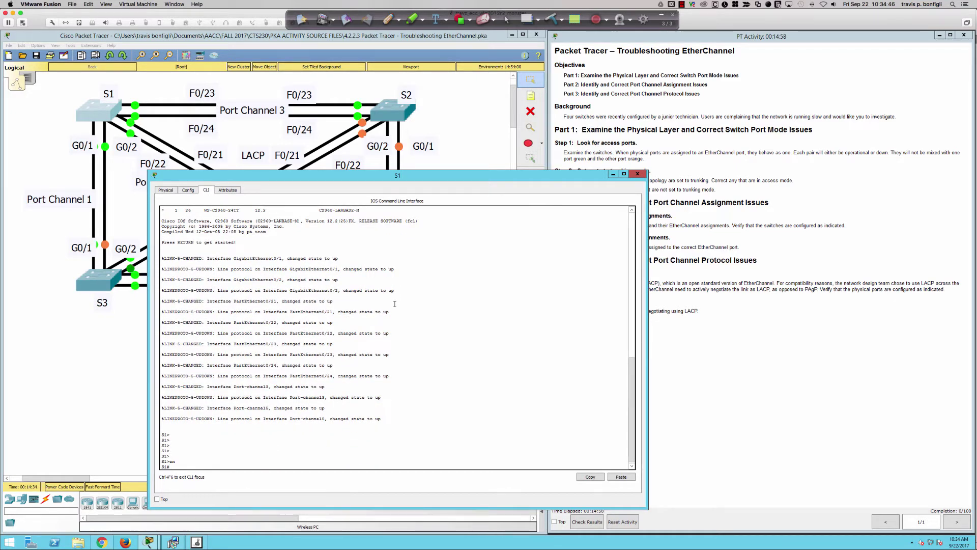
Display S1's running configuration, highlight the FastEthernet0/21 through GigabitEthernet0/2 settings, and compare them with the uncovered topology
text(sh run)
key(Return)
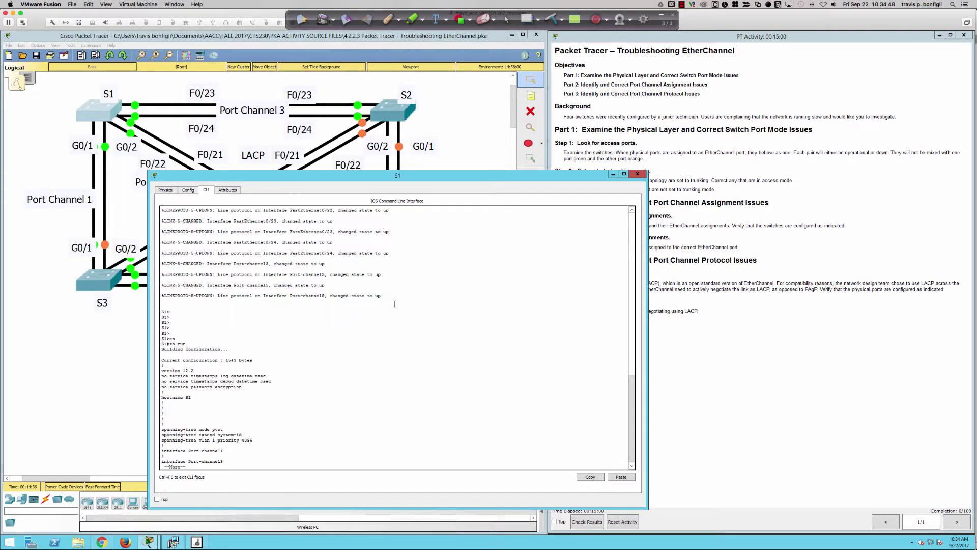
key(space)
key(space)
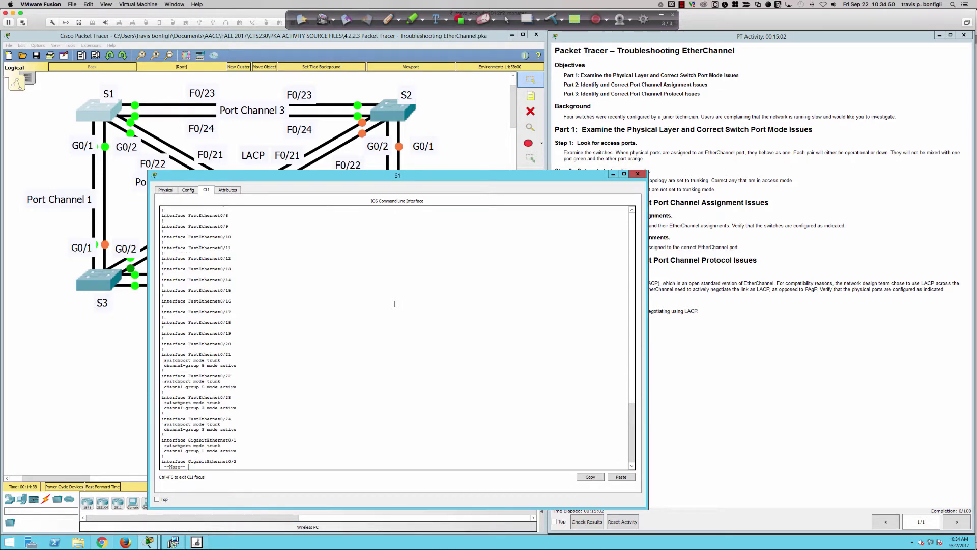
key(Return)
key(Return)
key(Return)
key(Return)
key(Return)
key(Return)
key(Return)
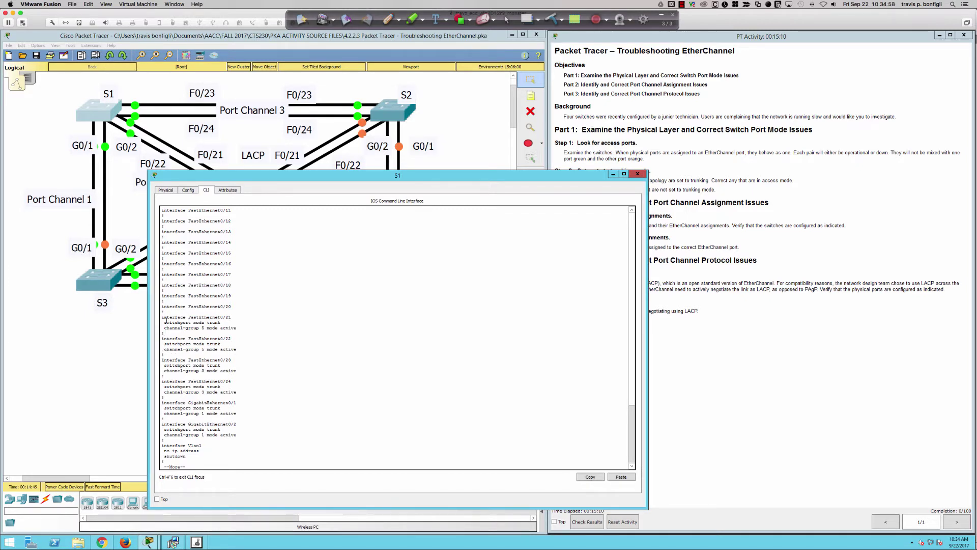
drag(162, 317, 268, 436)
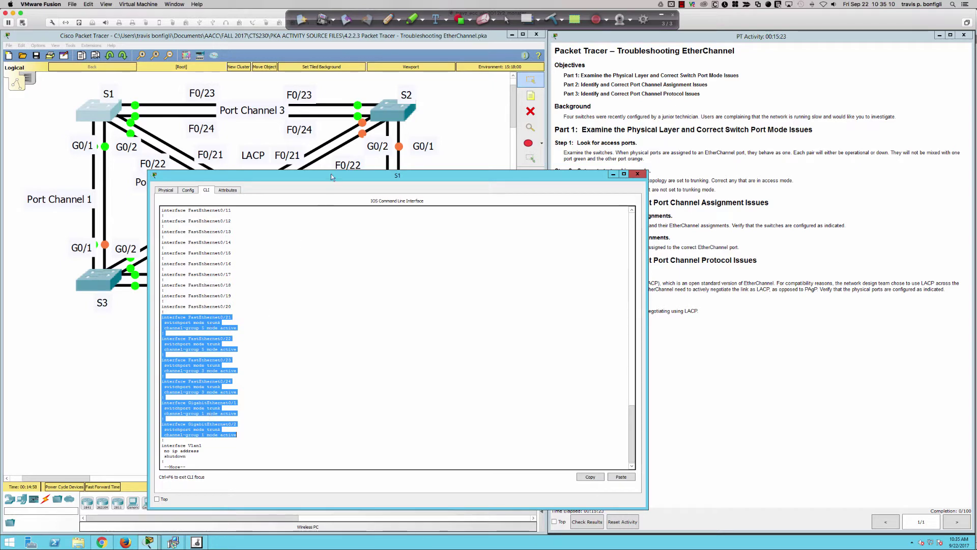
drag(342, 176, 653, 89)
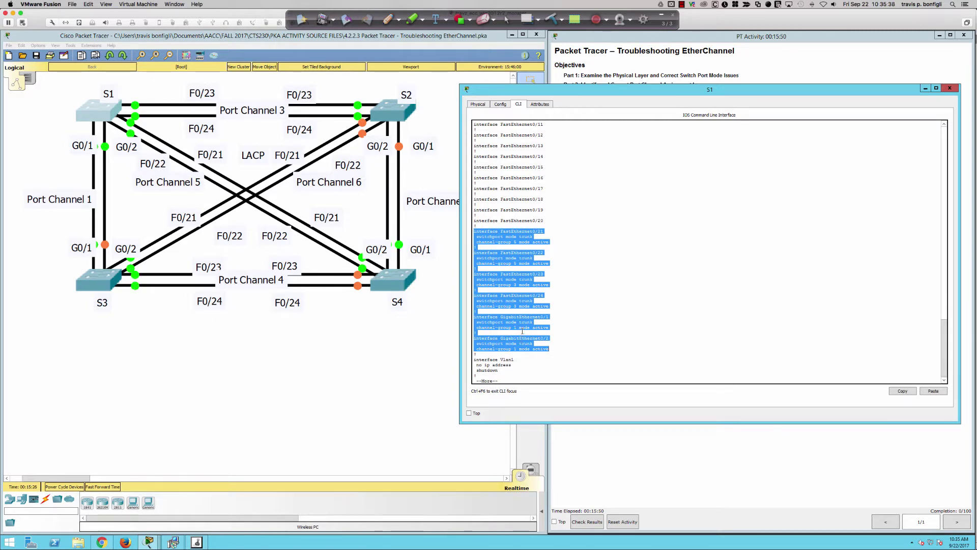
Open switch S2's command line in an enlarged window placed beside the topology
click(384, 111)
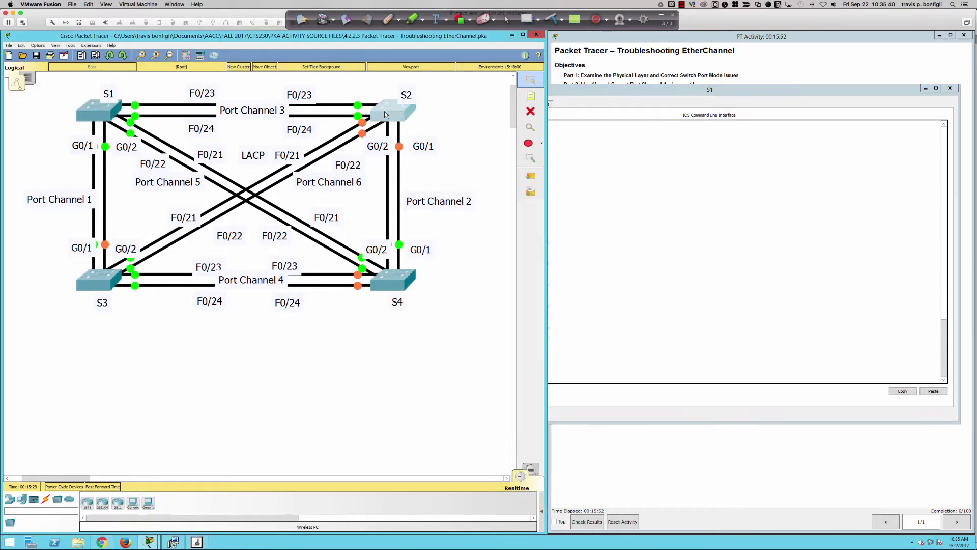
click(441, 186)
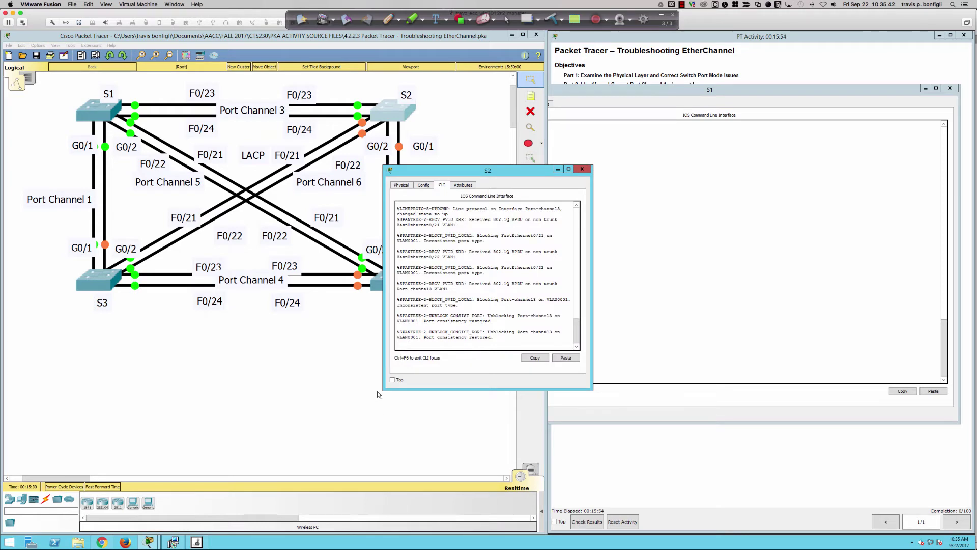
drag(383, 390, 121, 492)
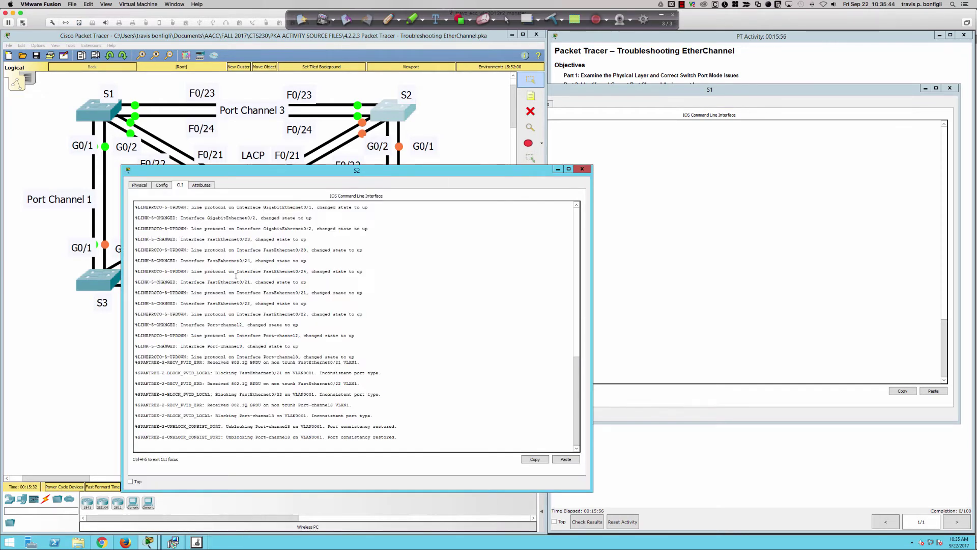
drag(253, 175, 596, 182)
Activate the S2 console and enter privileged EXEC mode
key(Return)
key(Return)
key(Return)
key(Return)
key(Return)
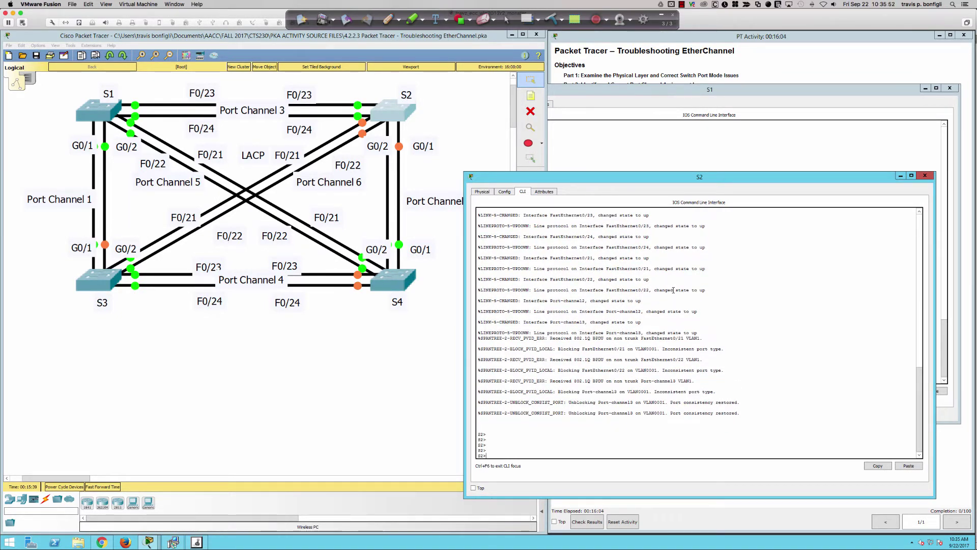
text(en)
key(Return)
Display S2's running configuration and highlight the port mode and channel-group settings of FastEthernet0/21 through GigabitEthernet0/2
text(sh run)
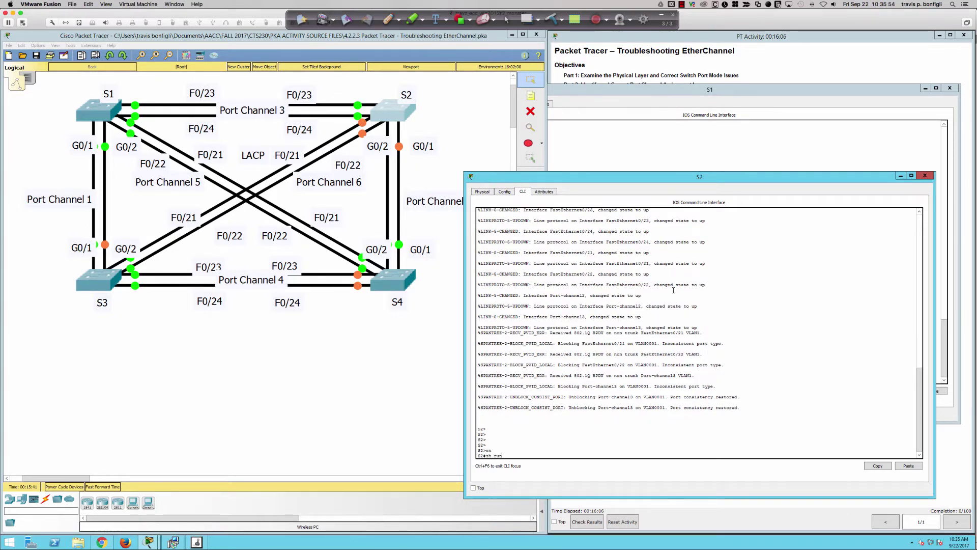
key(Return)
key(space)
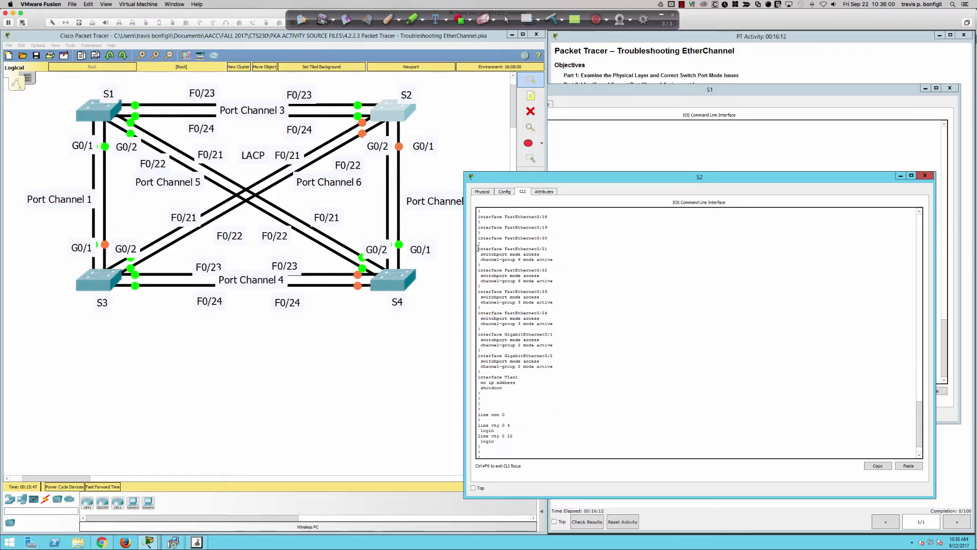
drag(479, 249, 597, 375)
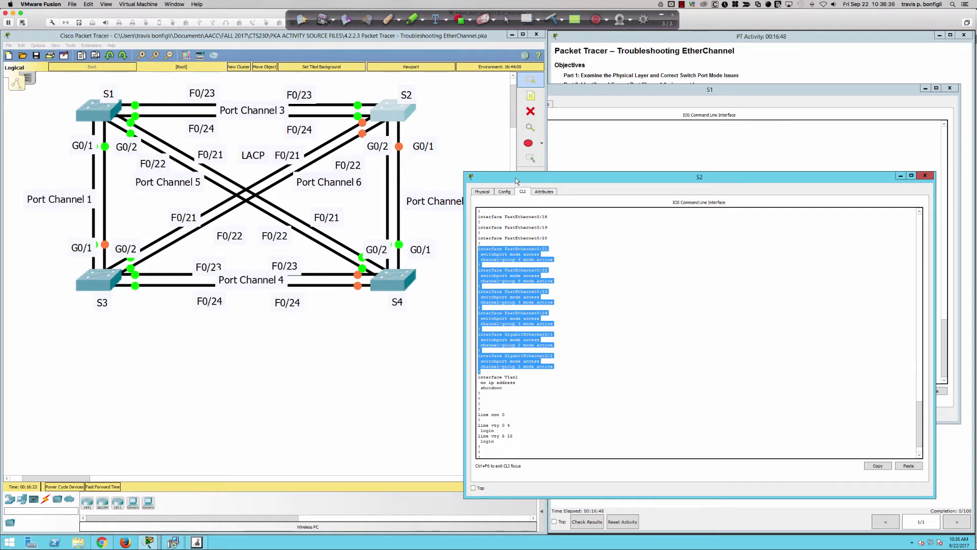
mouse_move(516, 180)
mouse_down()
mouse_move(545, 173)
mouse_move(533, 177)
mouse_up()
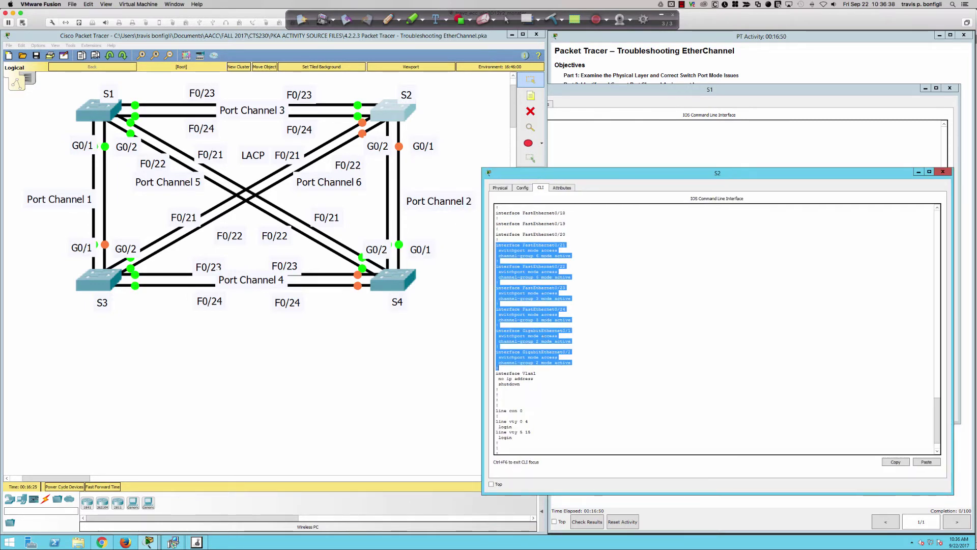
Return to S2's prompt from the configuration listing and enter global configuration mode
click(611, 389)
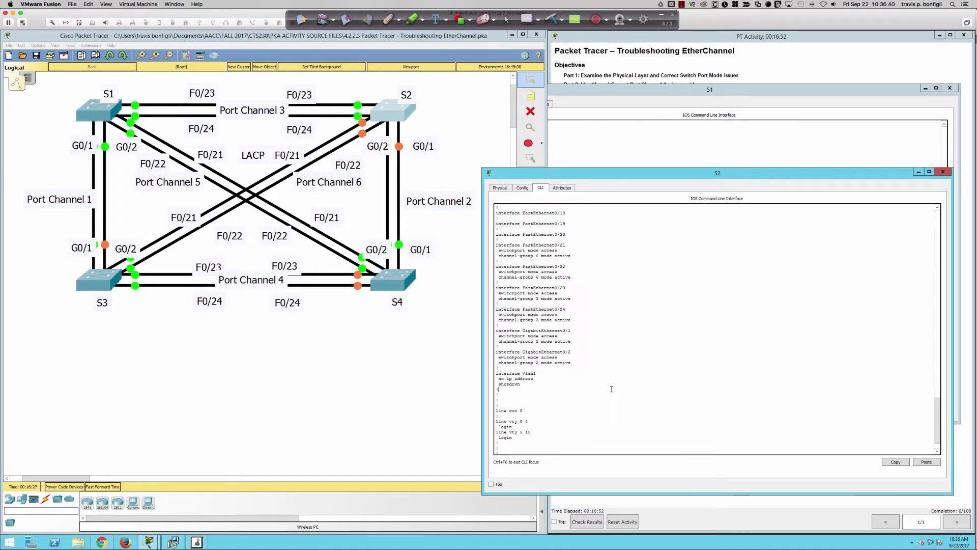
key(Return)
key(Return)
key(Return)
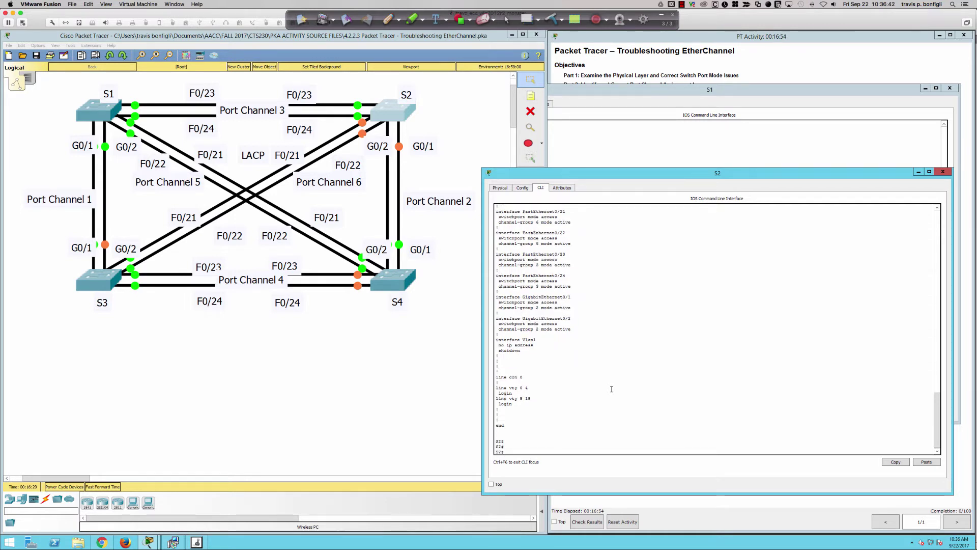
text(conf t)
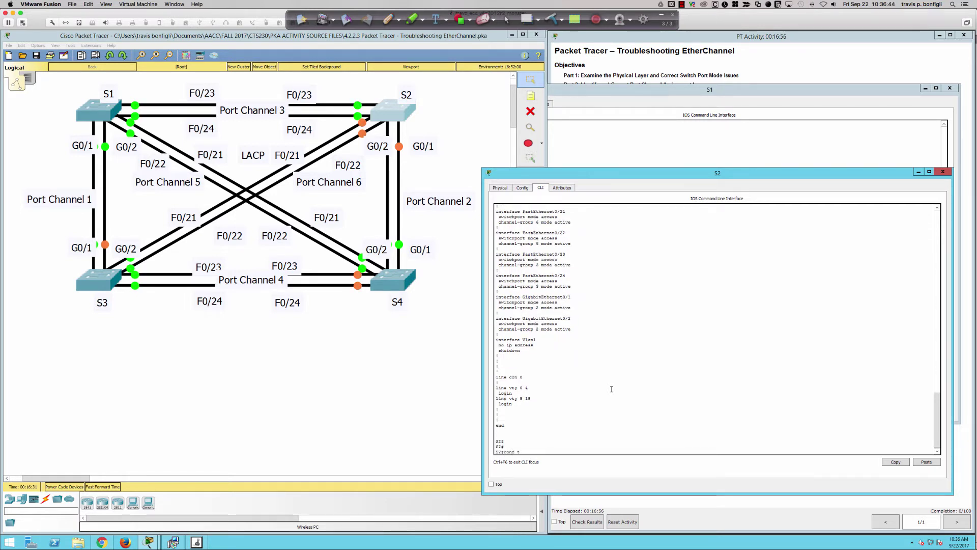
key(Return)
Set S2's interface range fa0/21-24,gi0/1-2 to switchport trunk mode
text(int ra)
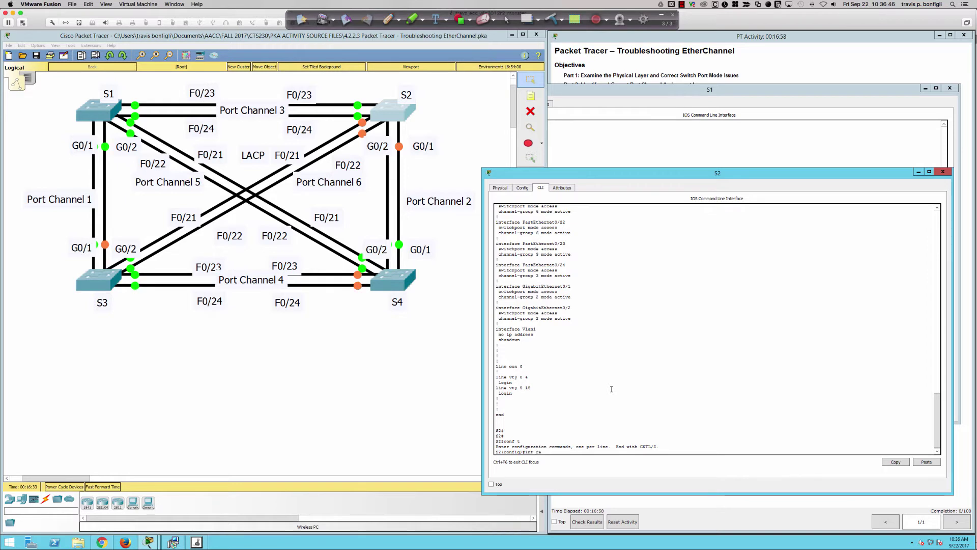
text( fa0/2)
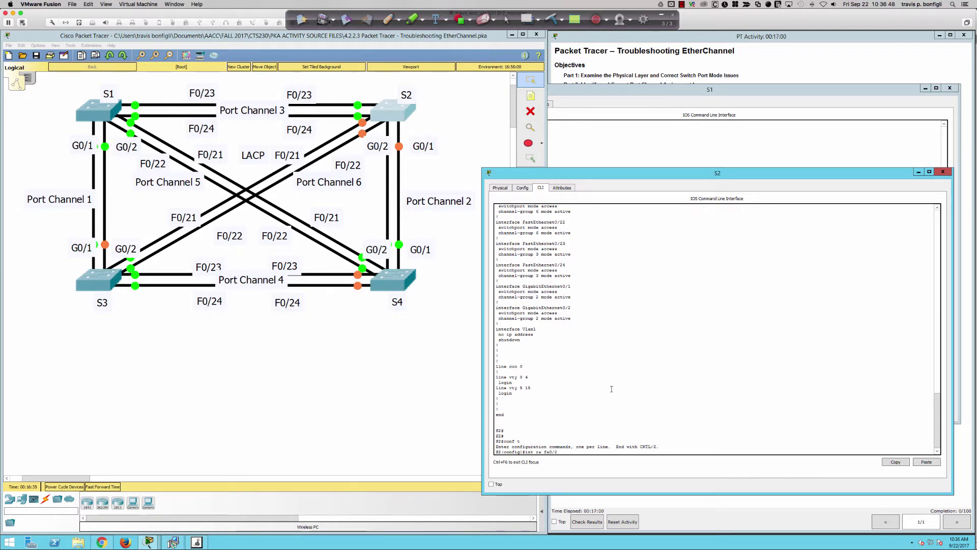
text(1-24,gi0/)
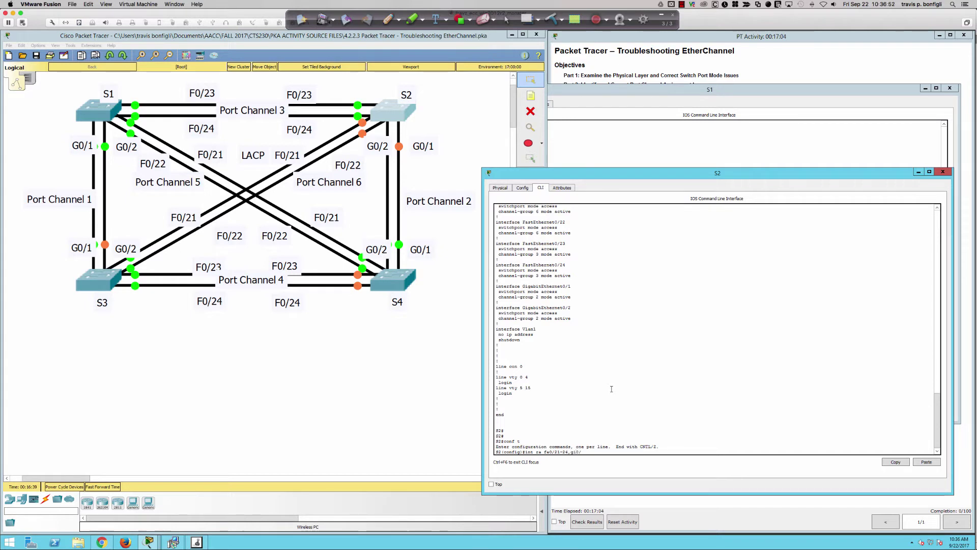
text(1-2)
key(Return)
text(s)
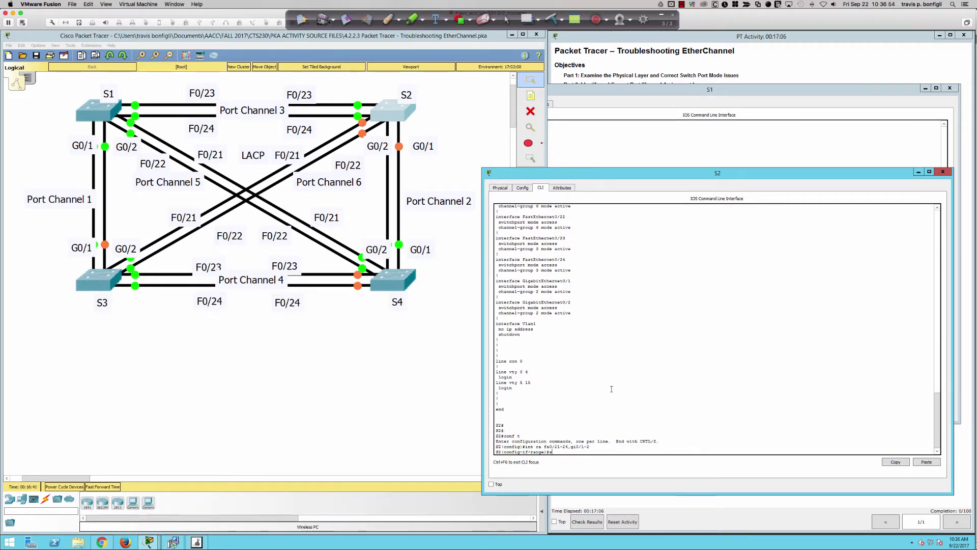
text(wi)
key(Tab)
text(m)
text( t)
key(Return)
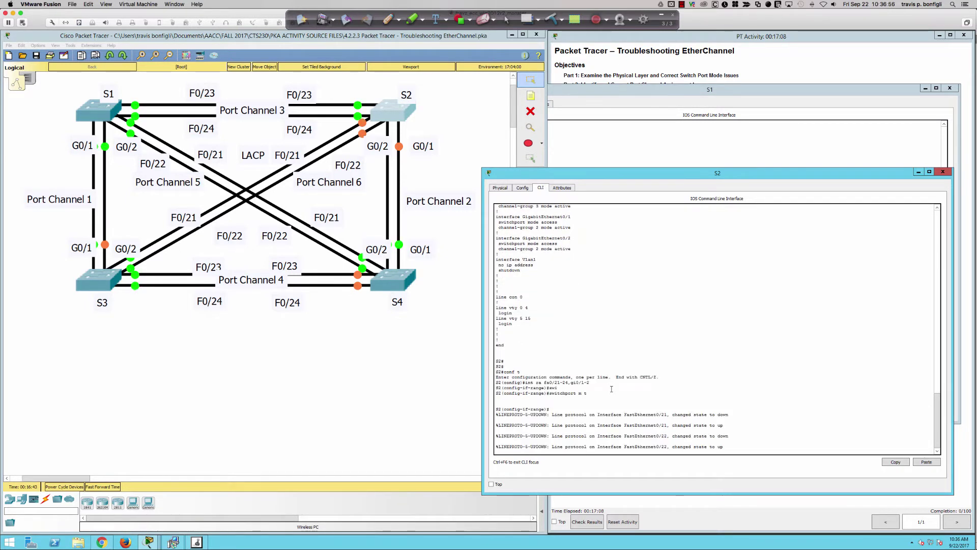
key(Return)
key(Return)
Display S2's running configuration without leaving interface range mode, paging through the FastEthernet0/21 to GigabitEthernet0/2 settings to the end
text(do sh run)
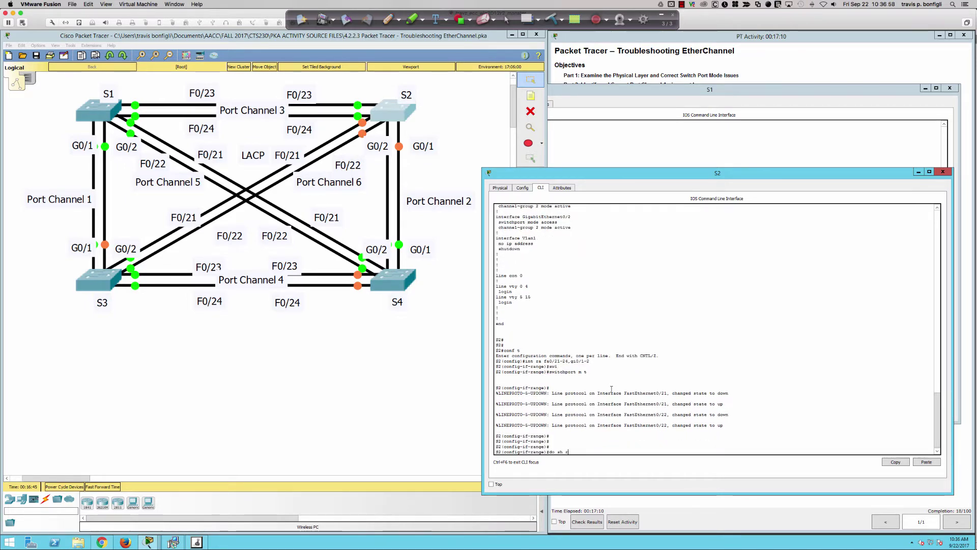
key(Return)
key(space)
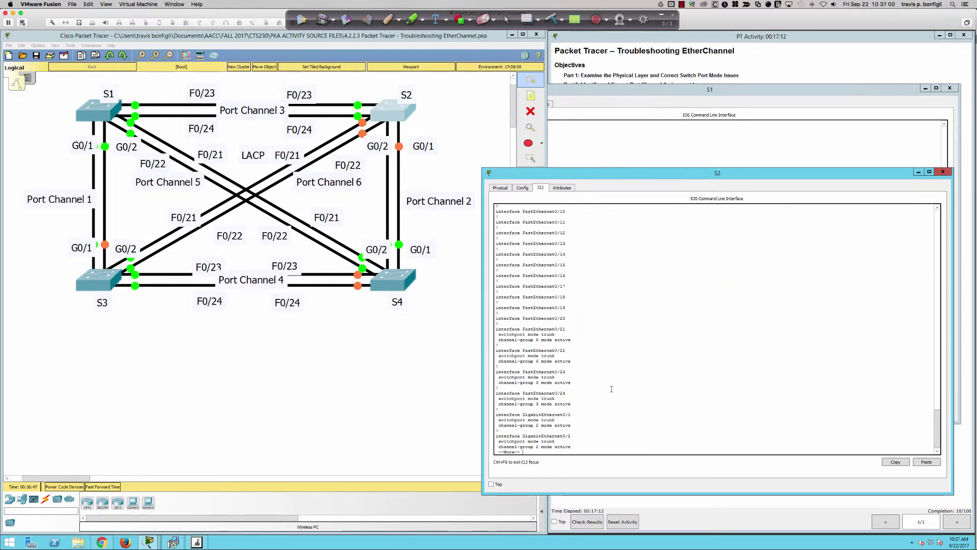
key(Return)
key(Return)
key(Return)
key(Return)
key(Return)
key(Return)
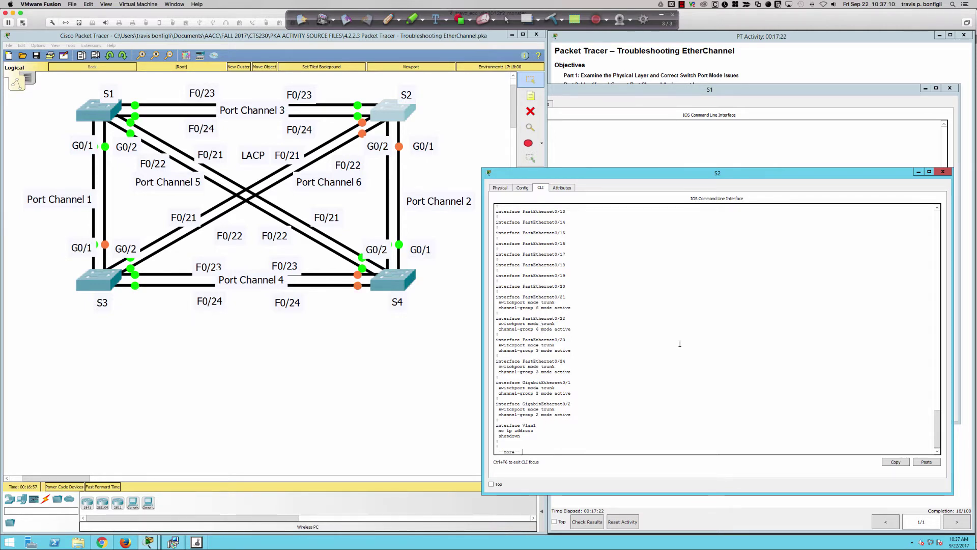
key(space)
Locate and highlight the Port-channel interface entries in S2's running configuration, and return to the prompt
scroll(656, 346, up, 15)
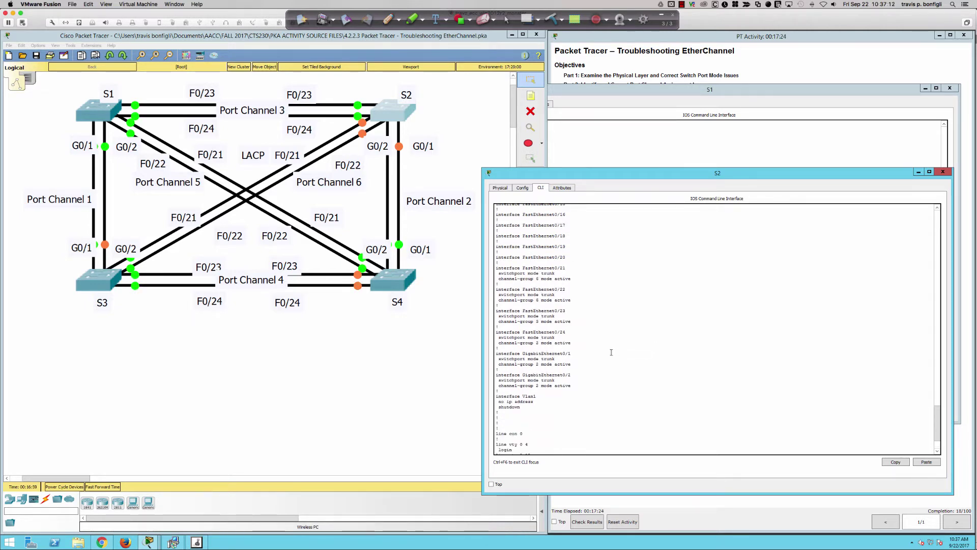
scroll(610, 352, up, 2)
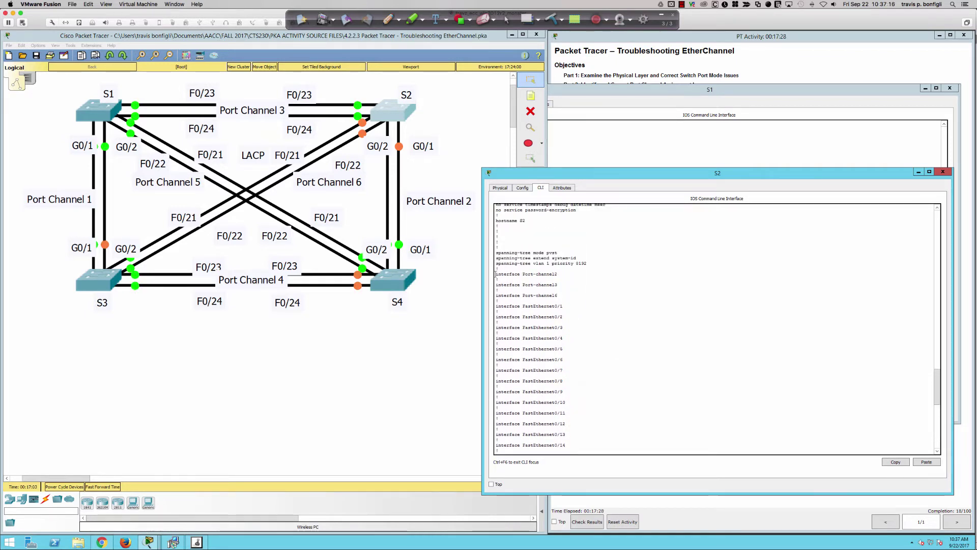
drag(496, 274, 575, 298)
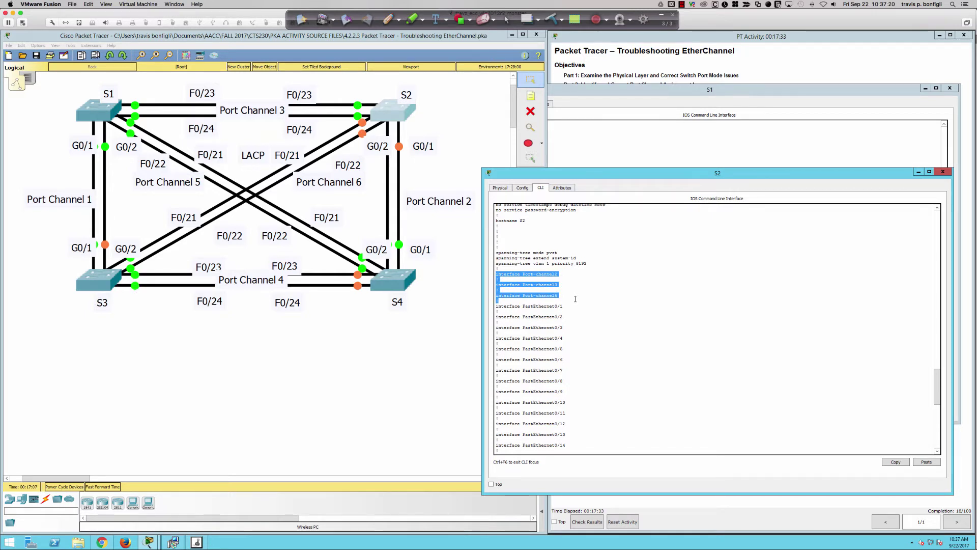
scroll(591, 315, down, 7)
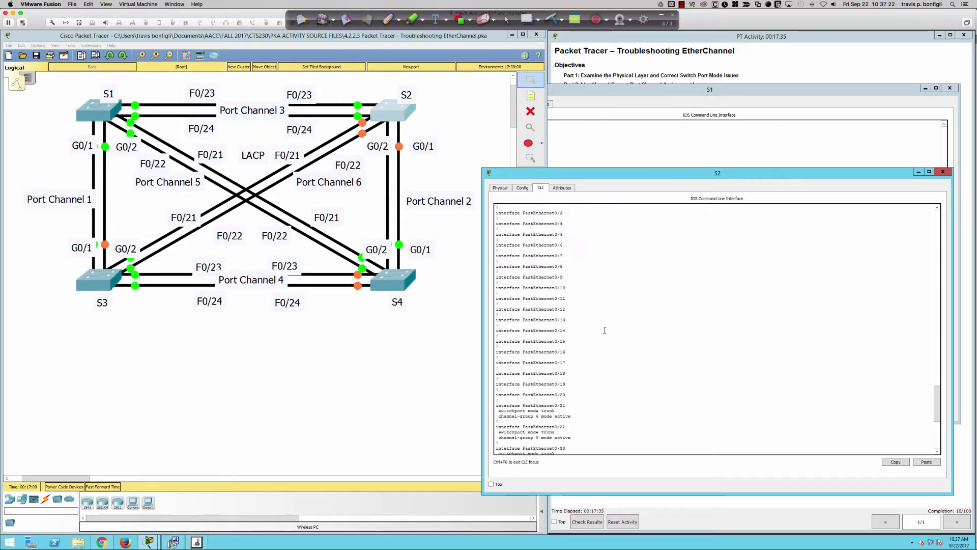
scroll(606, 328, down, 8)
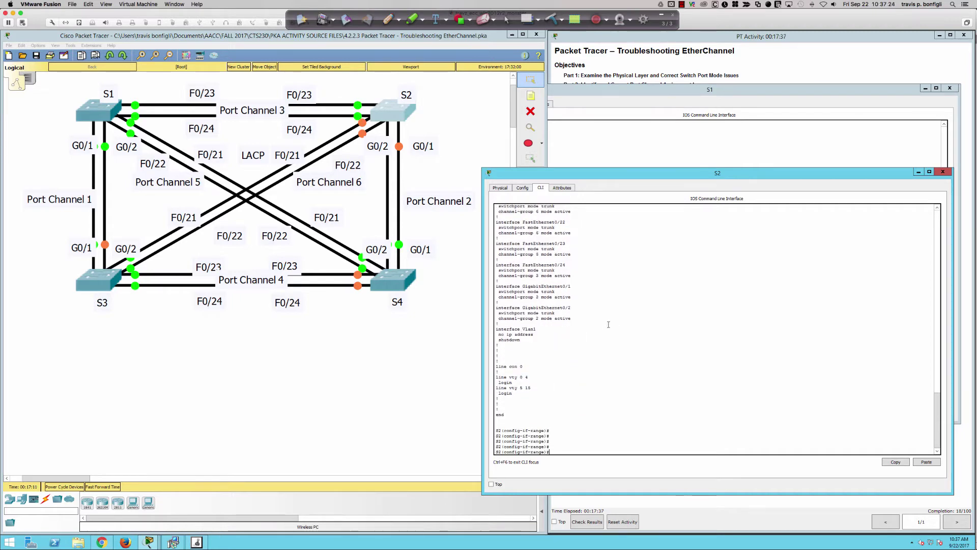
Display the EtherChannel summary on S2 from interface range mode
text(do sh etherch )
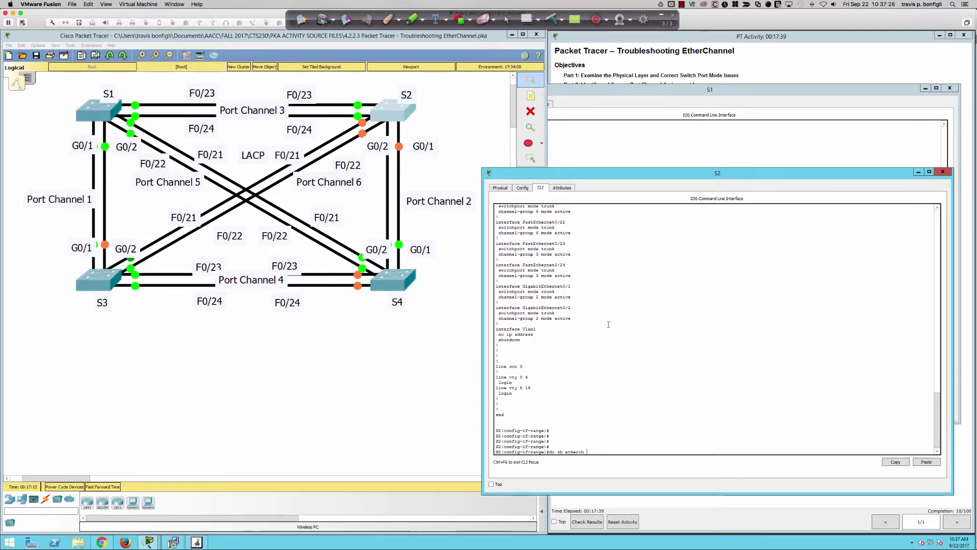
text(summ)
key(Return)
key(Return)
key(Return)
key(Return)
key(Return)
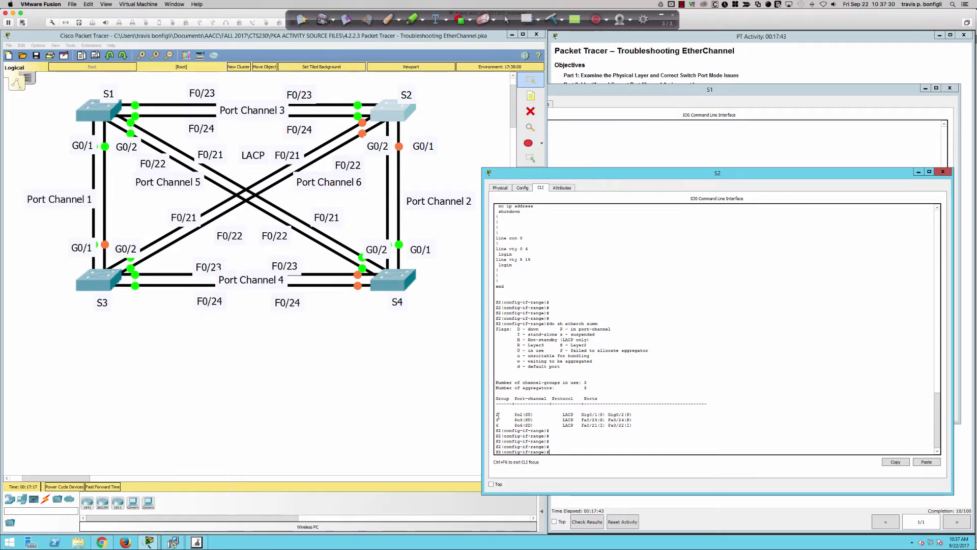
Highlight the rows for groups 2, 3 and 6 in S2's EtherChannel summary to compare port-channel status and member port flags
drag(497, 414, 636, 418)
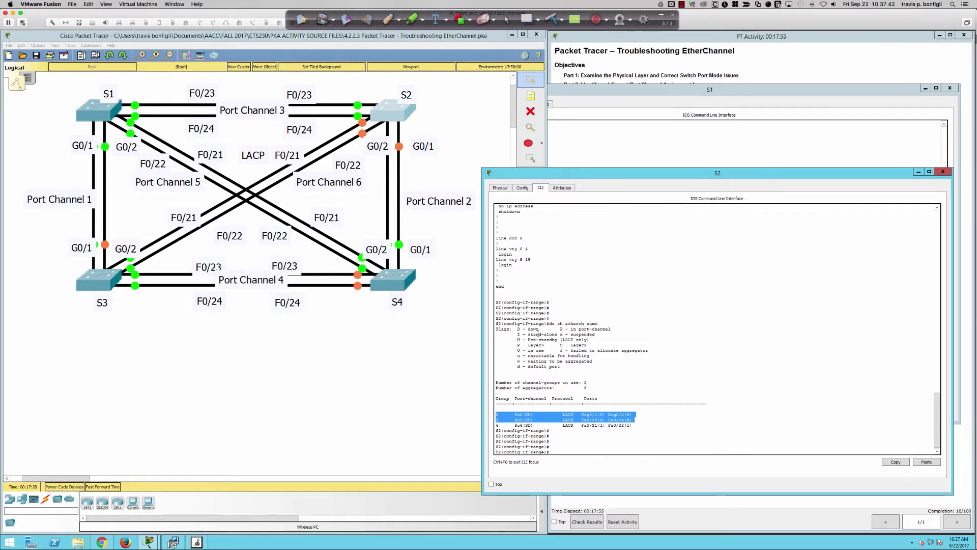
double_click(527, 424)
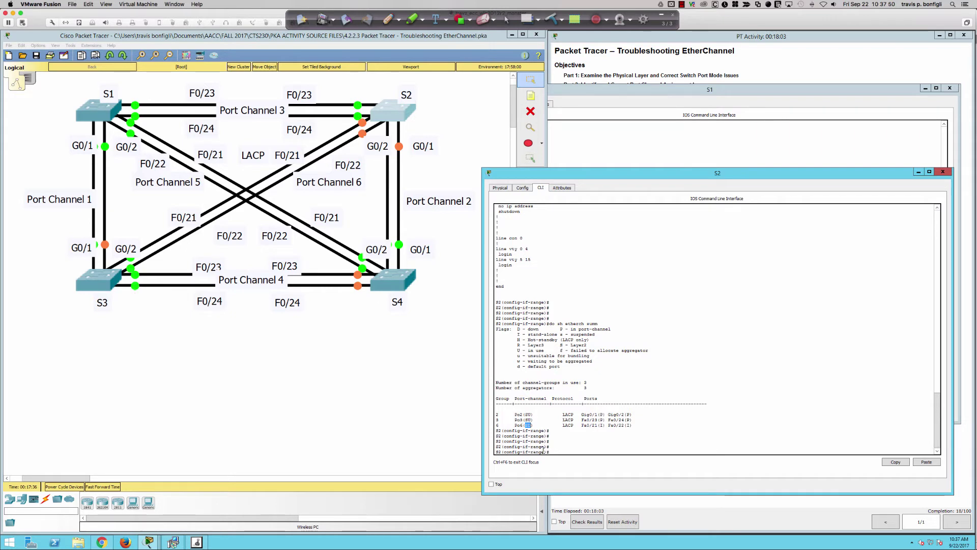
click(659, 429)
drag(635, 419, 566, 422)
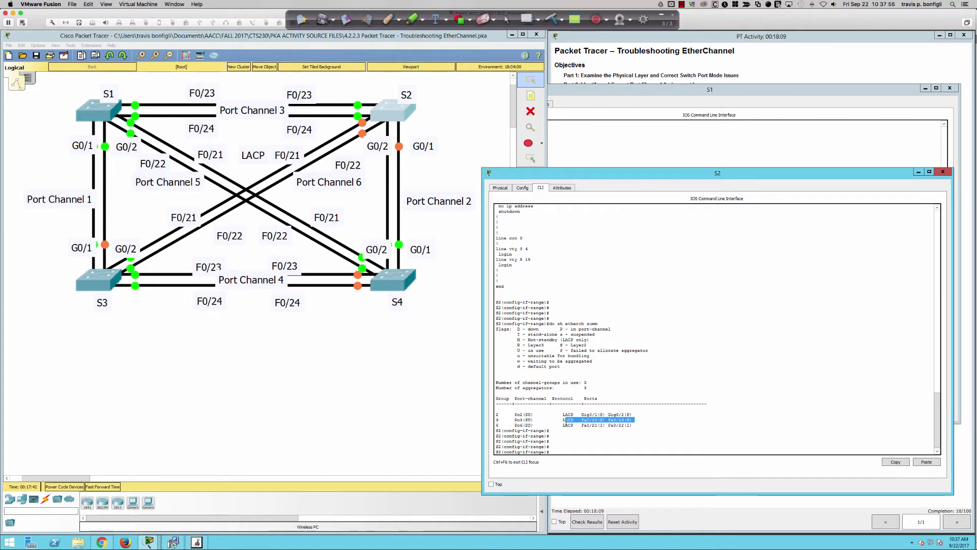
drag(496, 426, 636, 426)
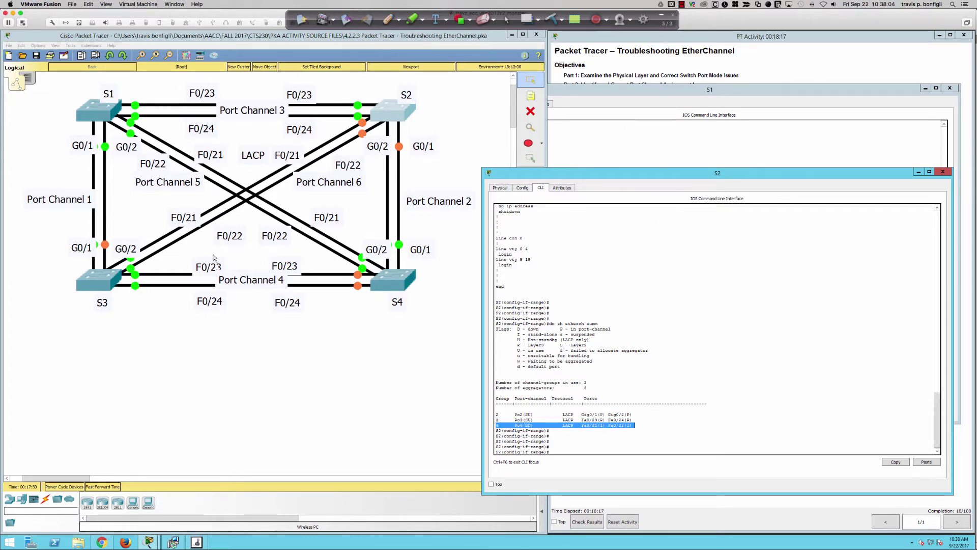
Open switch S3's command line in an enlarged window placed beside the topology
click(98, 280)
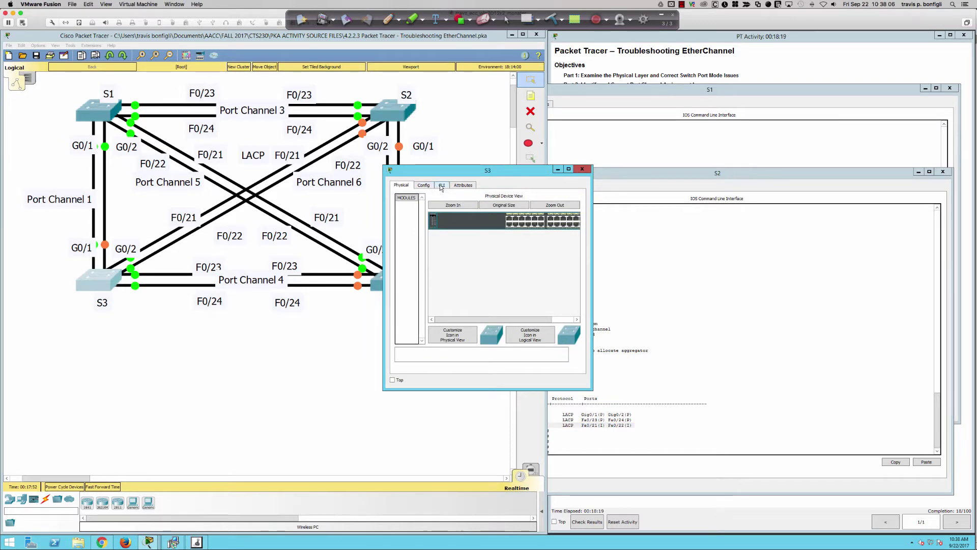
click(441, 185)
drag(592, 392, 911, 456)
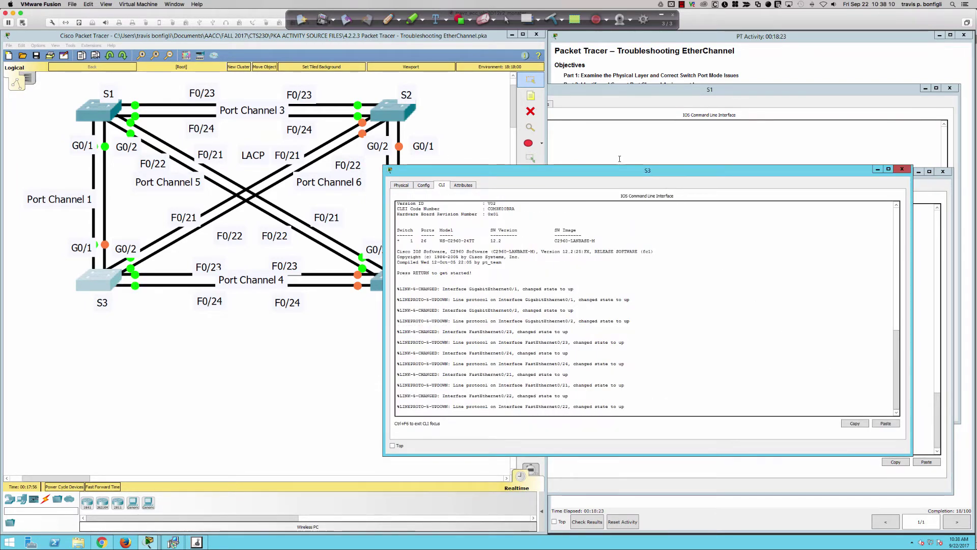
drag(613, 171, 679, 85)
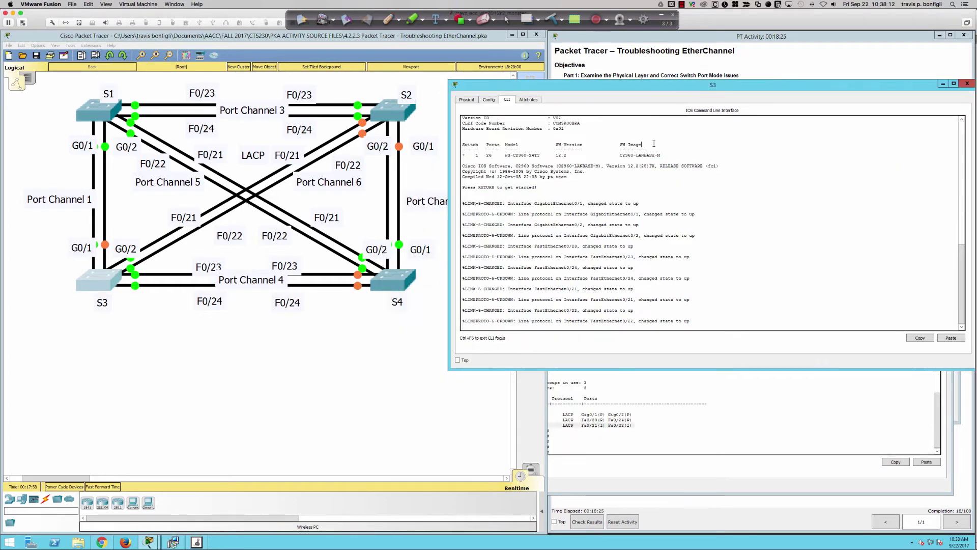
Activate the S3 console and enter privileged EXEC mode
key(Return)
key(Return)
key(Return)
text(en)
key(Return)
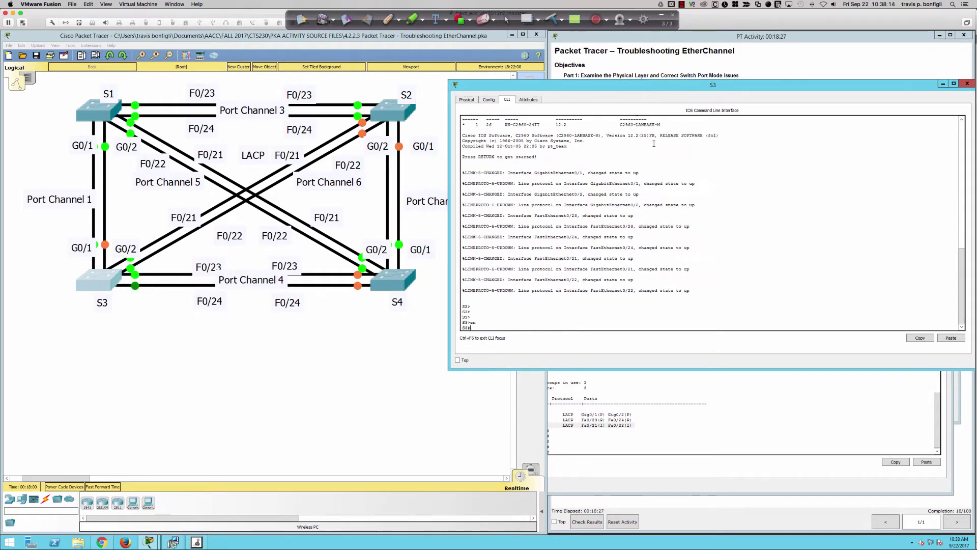
Display S3's running configuration, paging through to the FastEthernet0/21 through GigabitEthernet0/2 entries
text(sh run)
key(Return)
key(space)
key(space)
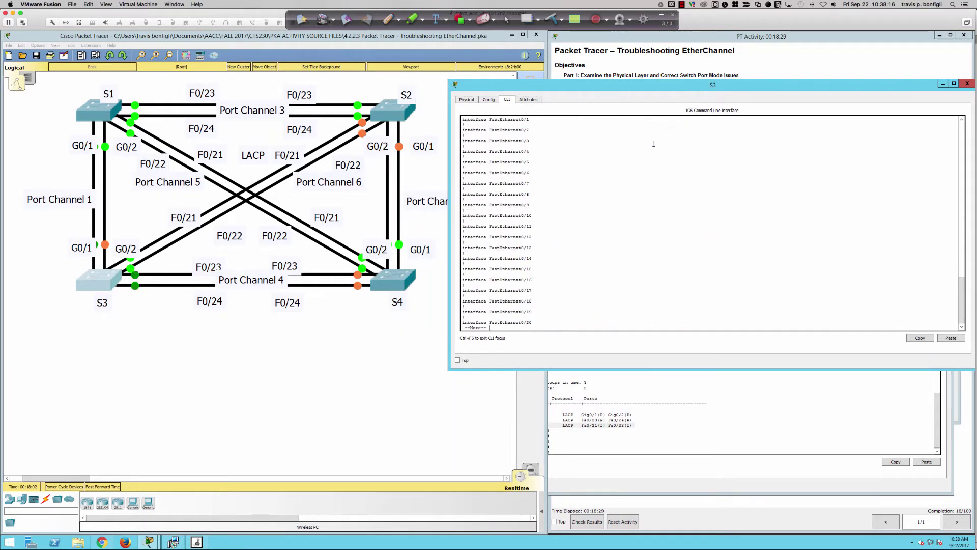
key(space)
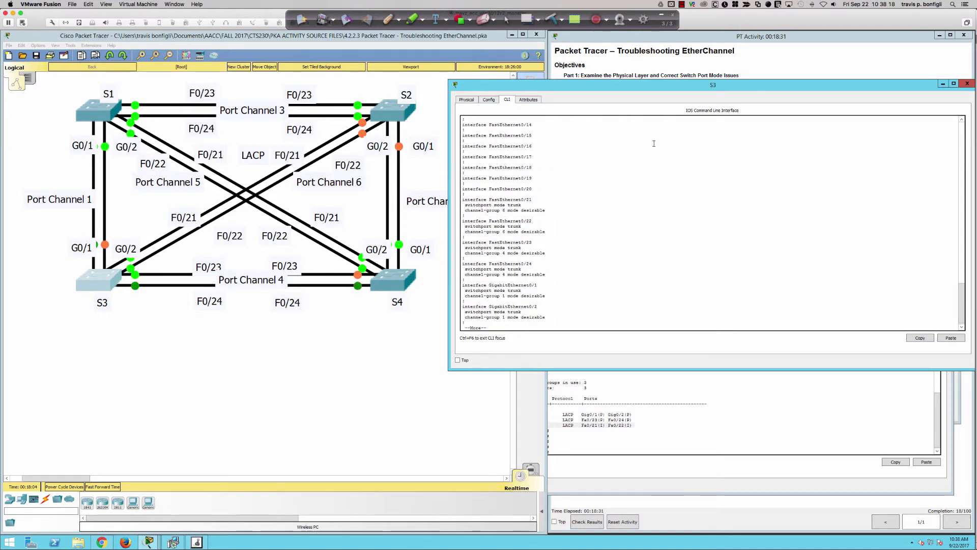
key(Return)
key(Return)
key(Return)
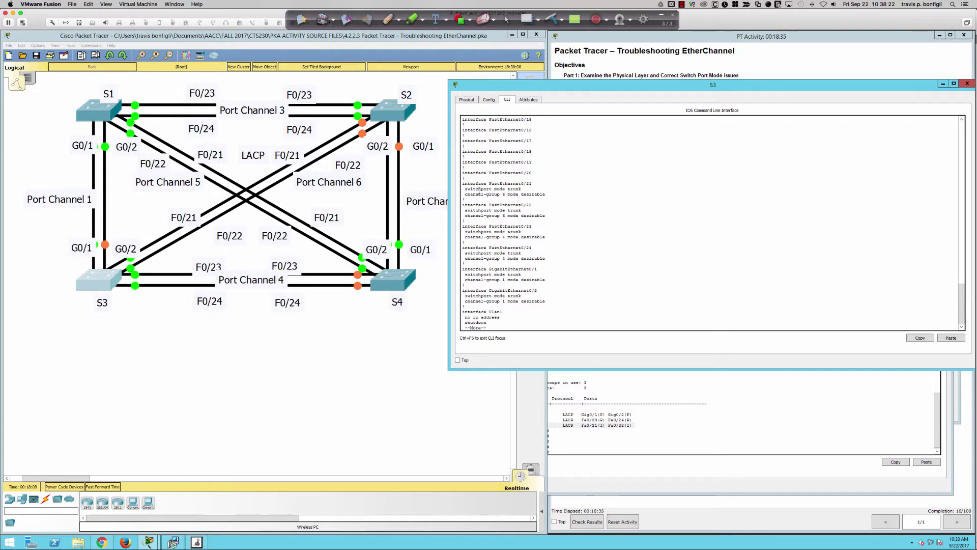
Highlight S3's FastEthernet0/21 through GigabitEthernet0/2 settings, and single out the channel-group mode keyword on FastEthernet0/21
drag(463, 184, 558, 304)
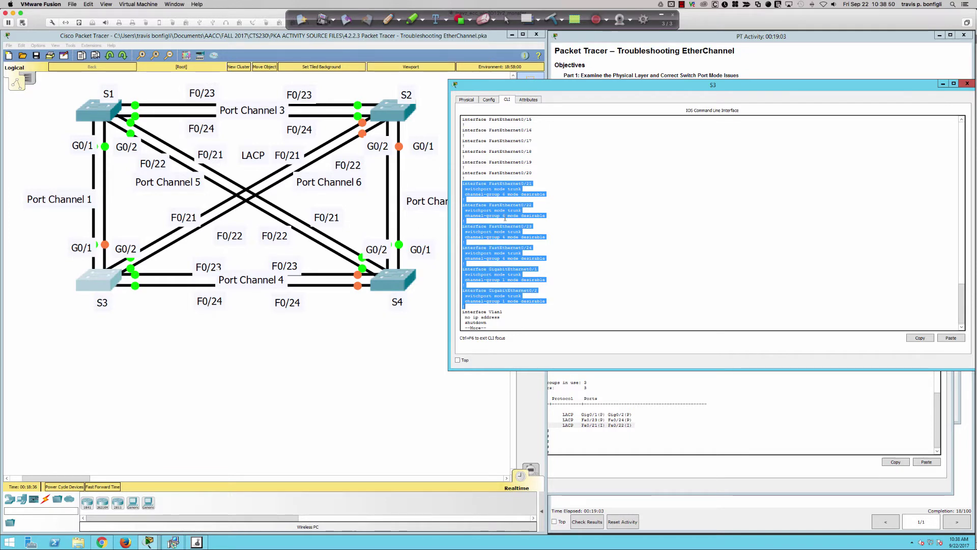
click(524, 232)
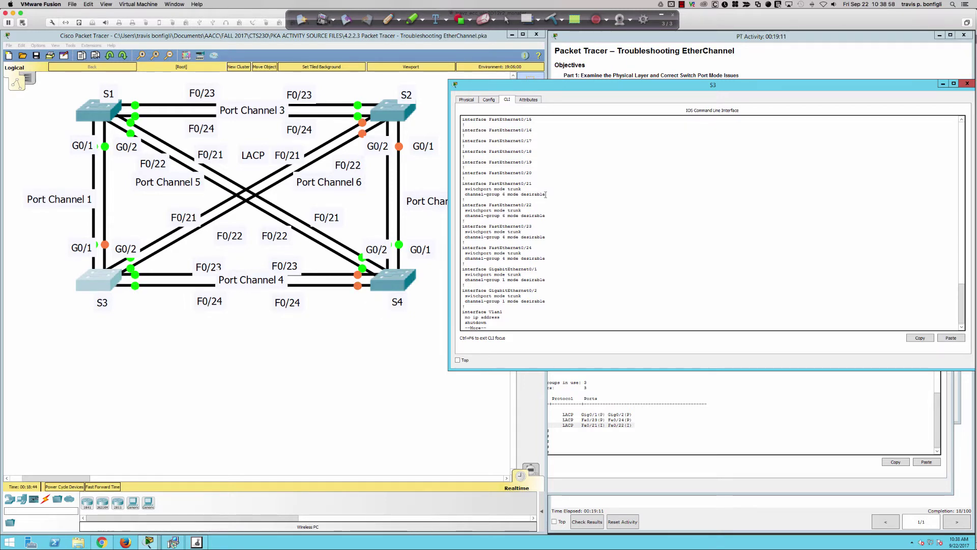
drag(545, 194, 521, 195)
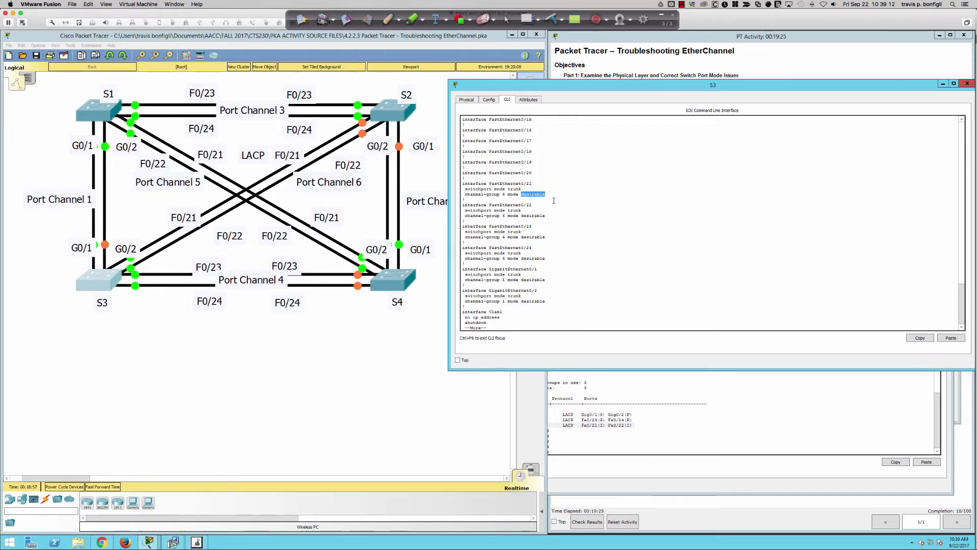
Bring the activity instructions forward and highlight the Part 2 instruction on correcting port channel assignments, reviewing the Part 3 protocol requirements
click(630, 61)
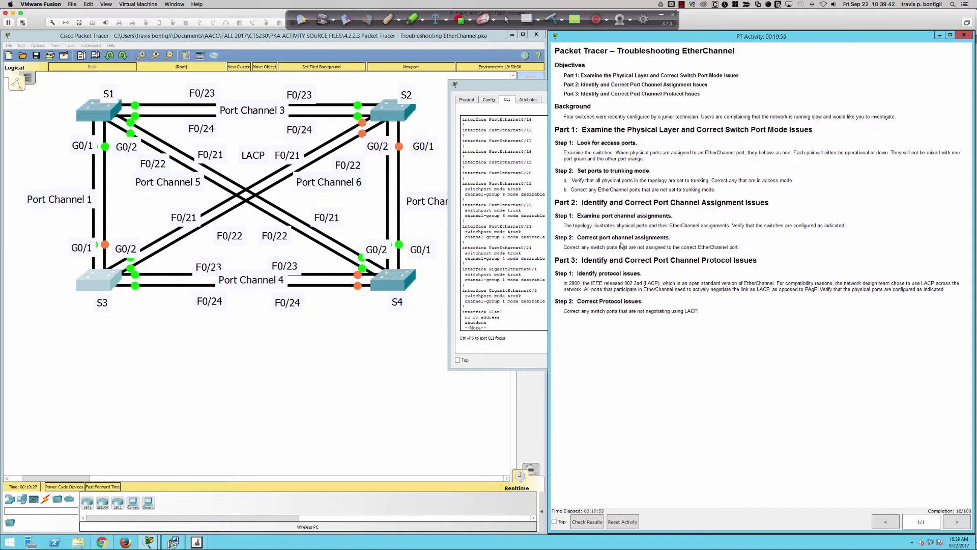
drag(563, 248, 739, 247)
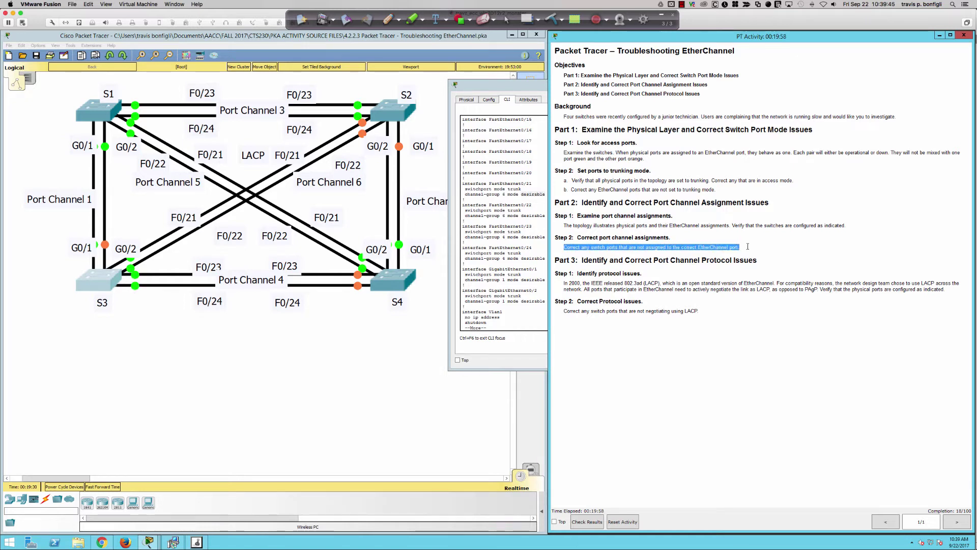
click(615, 272)
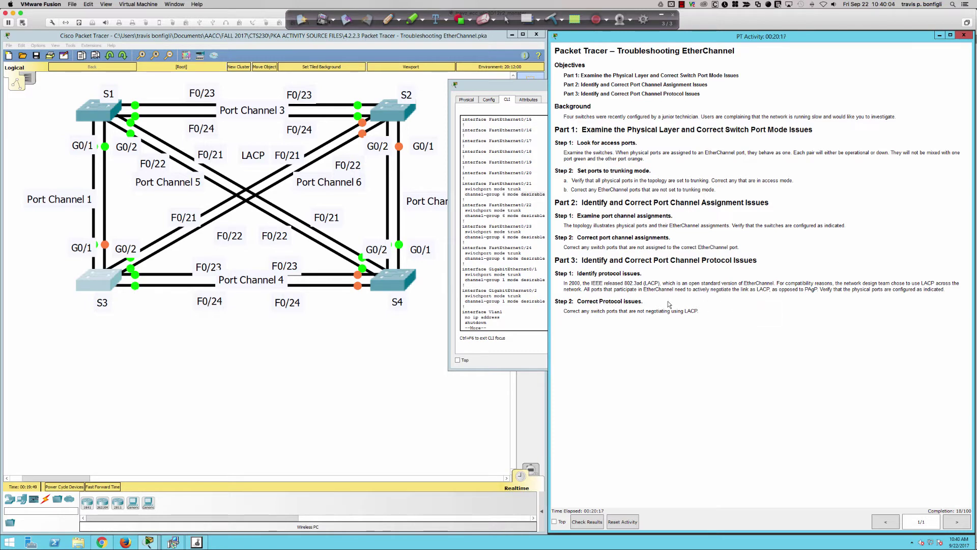
Enter global configuration mode on S3 and select the interface range FastEthernet0/21-22
click(512, 244)
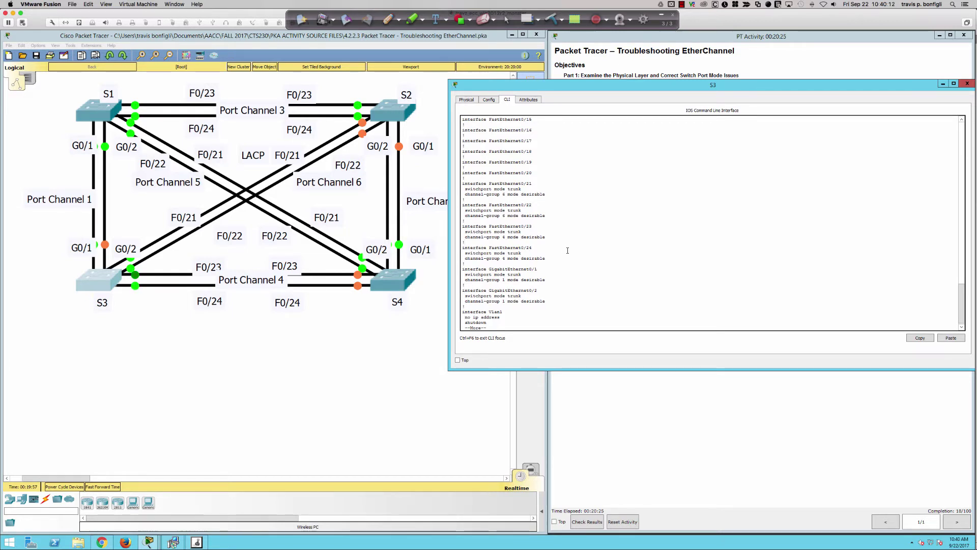
text(qconf t)
key(Return)
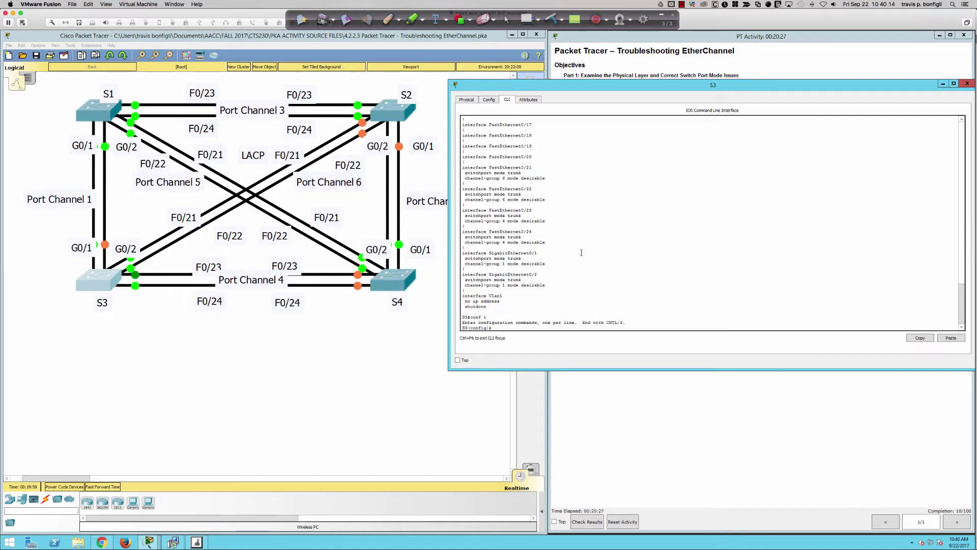
text(int ra fa0/21-24,gi0/1-1)
key(Return)
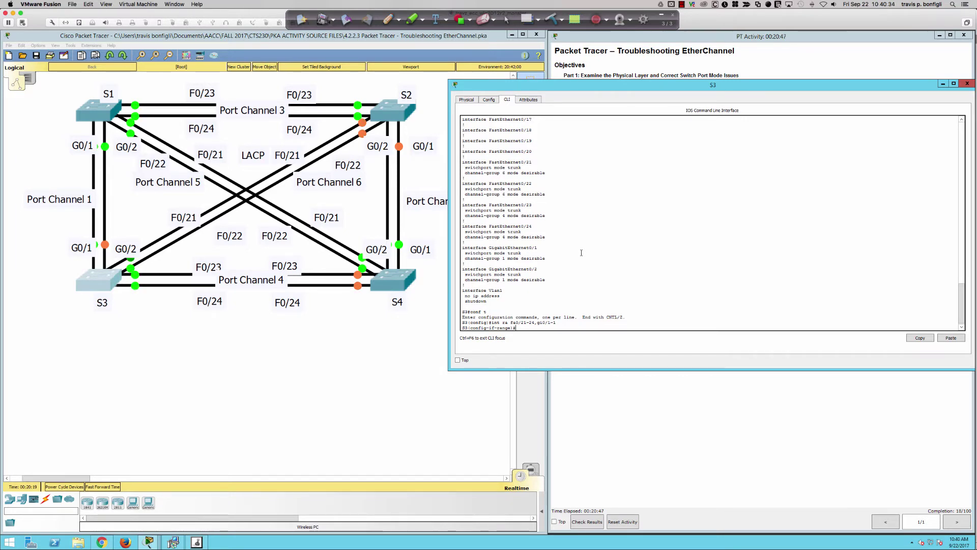
text(int ra fa0/21-22)
key(Return)
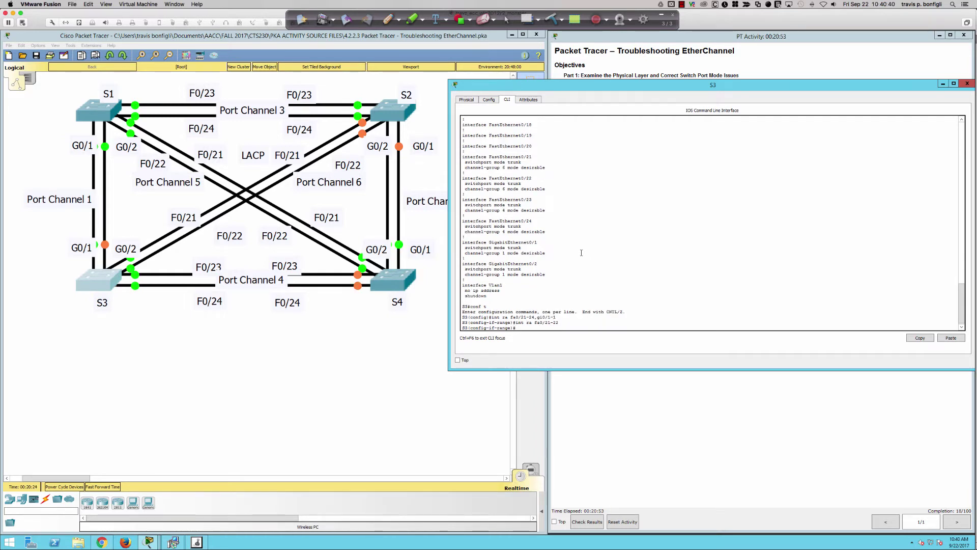
Try to assign S3's FastEthernet0/21-22 to channel-group 6 in active mode
text(channel-group)
text(6 mode ac)
key(Tab)
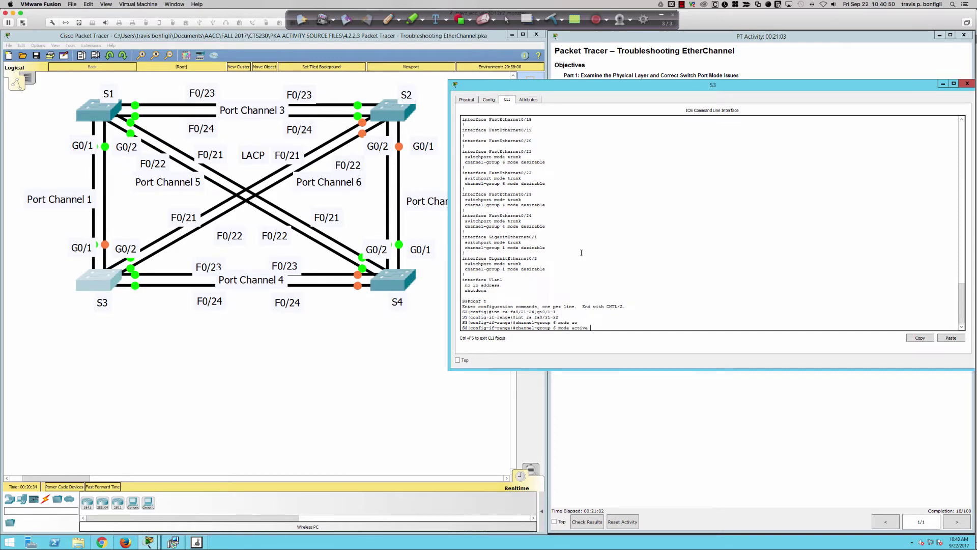
key(Return)
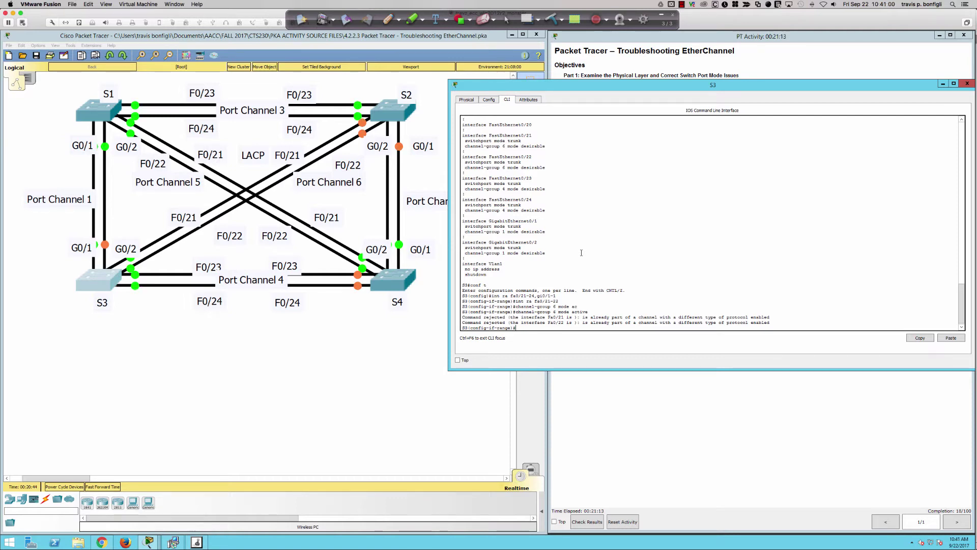
Remove the channel-group 6 desirable-mode setting from S3's FastEthernet0/21-22
text(channel-group 6 mode des)
key(Return)
key(Up)
key(Return)
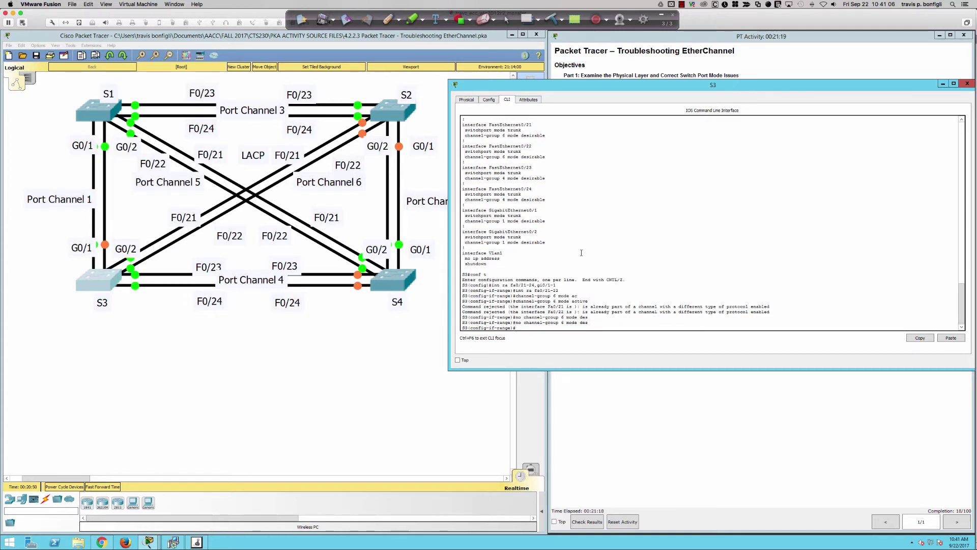
Assign S3's FastEthernet0/21-22 to channel-group 6 in active mode
key(Up)
key(Up)
key(Up)
key(Return)
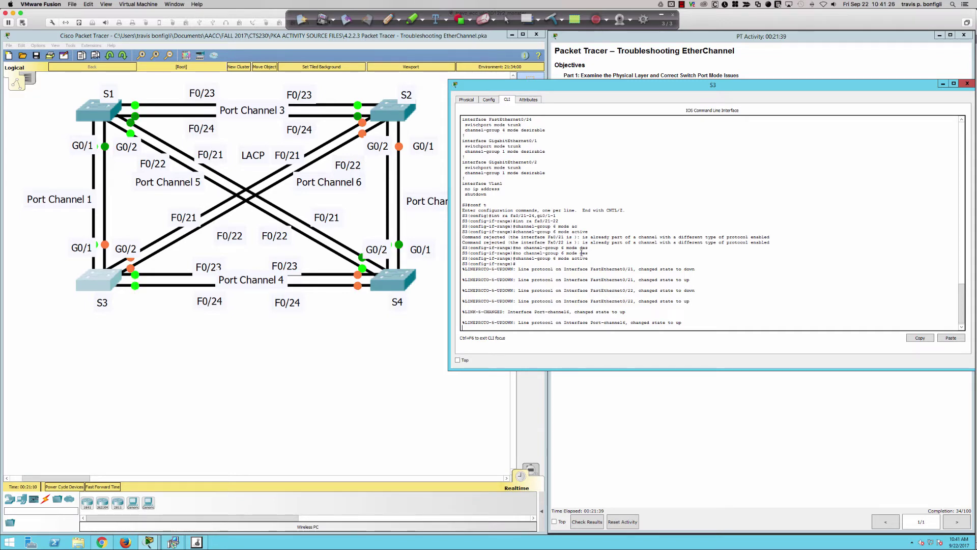
key(Return)
key(Return)
key(Return)
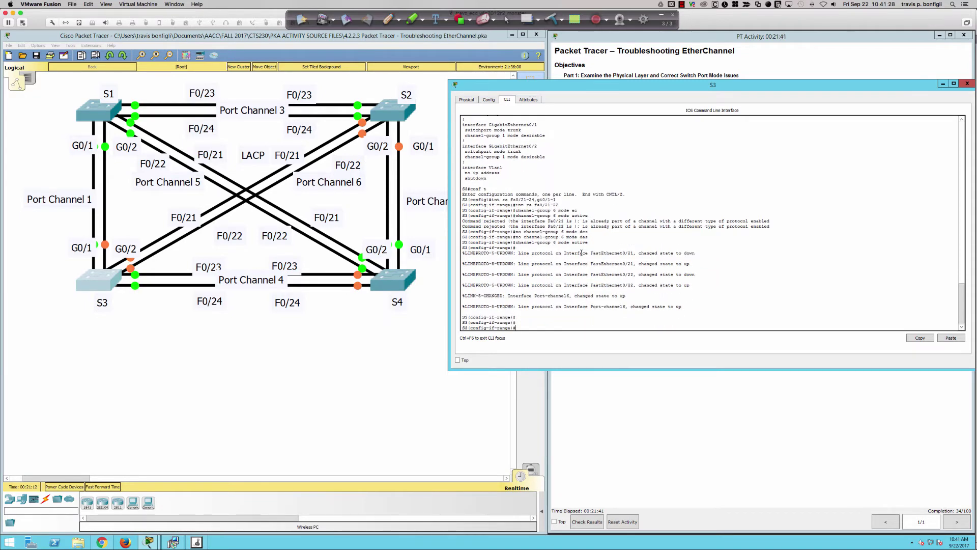
List the channel-protocol options for S3's FastEthernet0/21-22 and set the protocol to lacp
text(channel)
key(Tab)
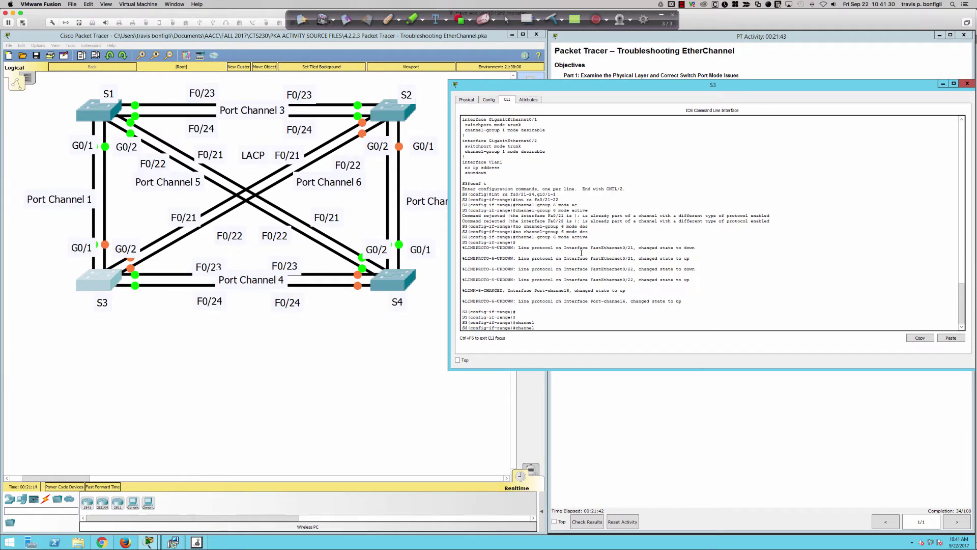
text(-pro)
key(Tab)
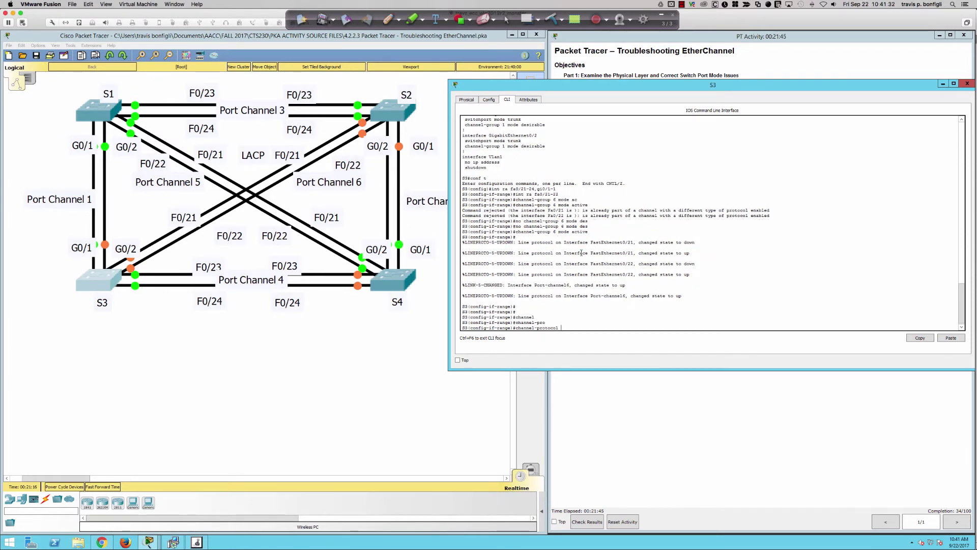
text(?)
text(lacp)
key(Return)
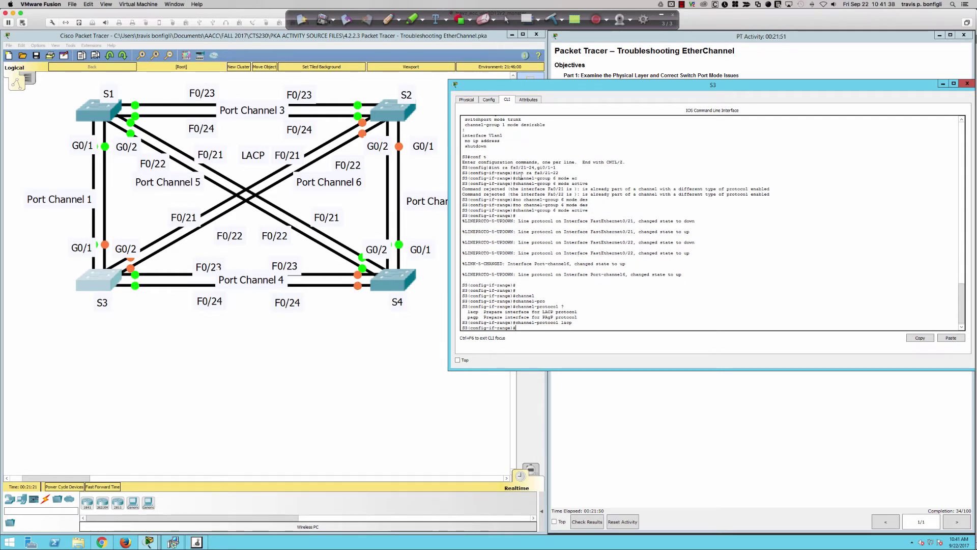
Highlight the rejected channel-group messages for Fa0/21 and Fa0/22 and the channel-protocol lacp command in S3's console
drag(462, 188, 781, 196)
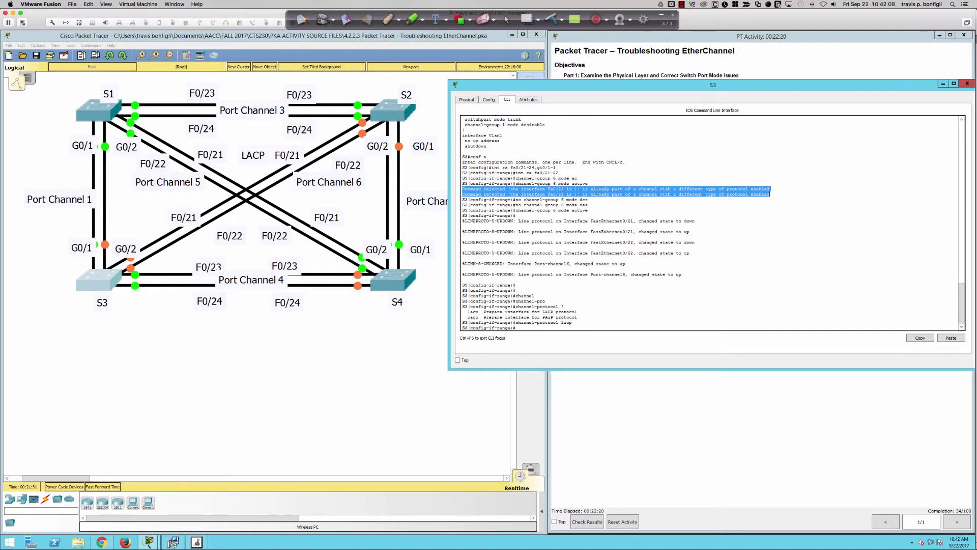
click(582, 319)
drag(507, 323, 578, 323)
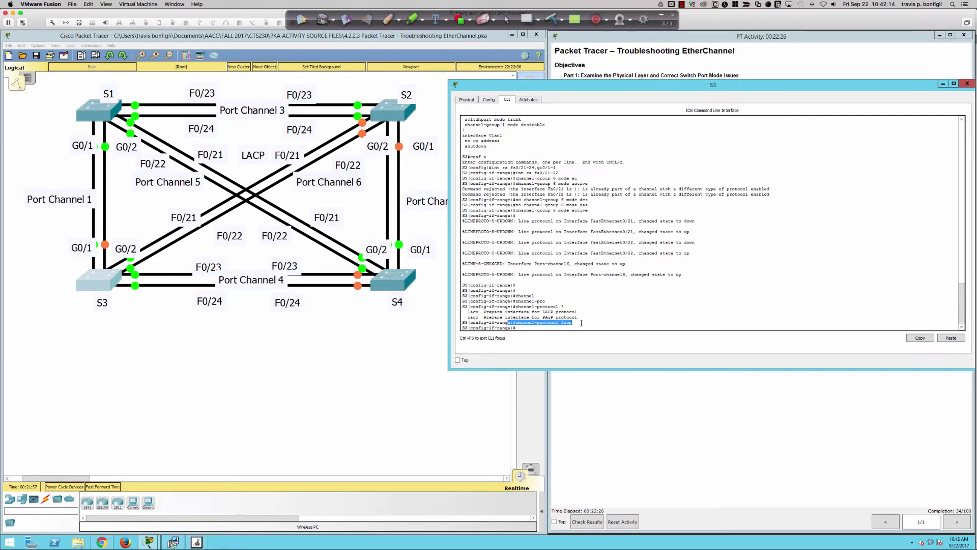
click(592, 321)
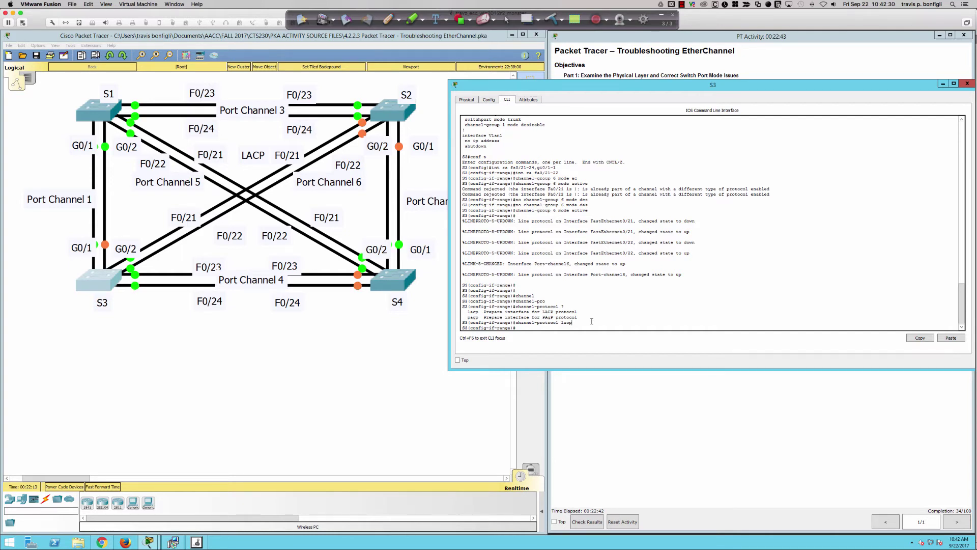
key(Return)
key(Return)
key(Return)
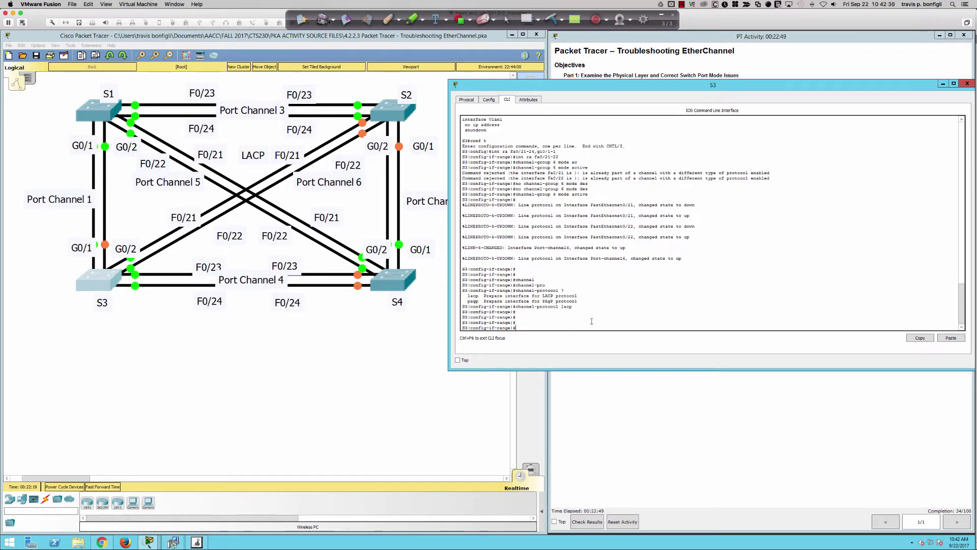
Select S3's interface range FastEthernet0/23-24 and remove its channel-group 4 desirable-mode setting
text(int ra fa0/23-24)
key(Return)
text(no)
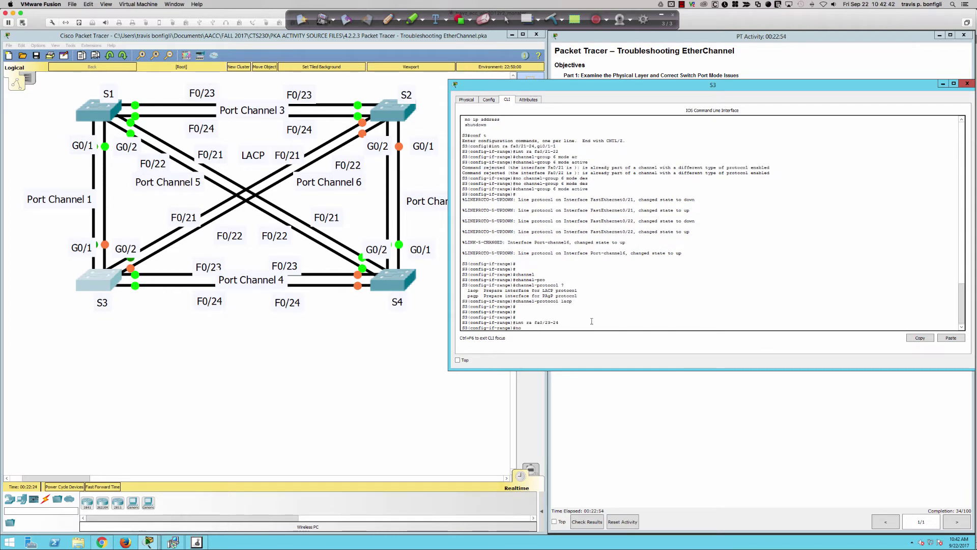
text( channel-gro)
text(4 mode des)
key(Return)
key(Up)
key(Return)
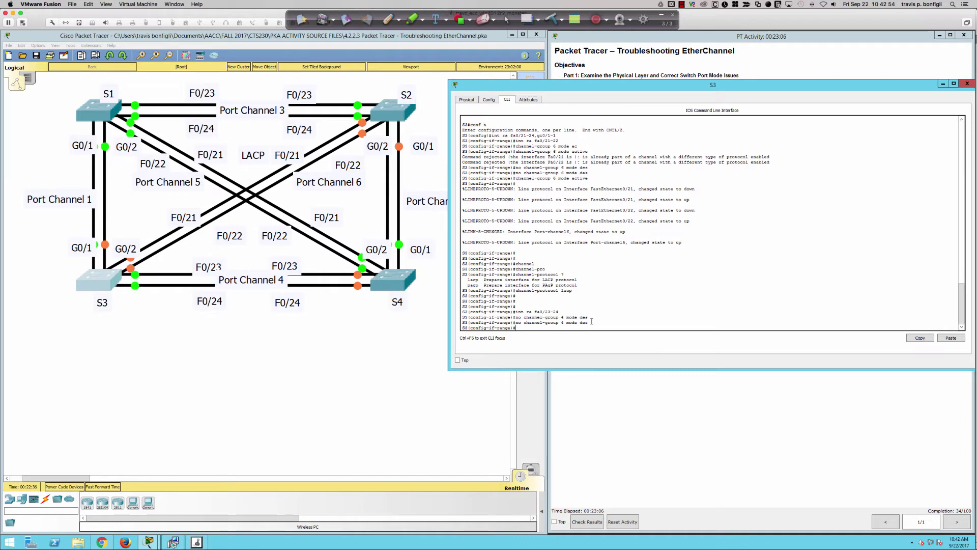
Assign S3's FastEthernet0/23-24 to channel-group 4 in active mode
text(channel-group 4 mode ac)
key(Return)
key(Return)
key(Return)
key(Return)
key(Return)
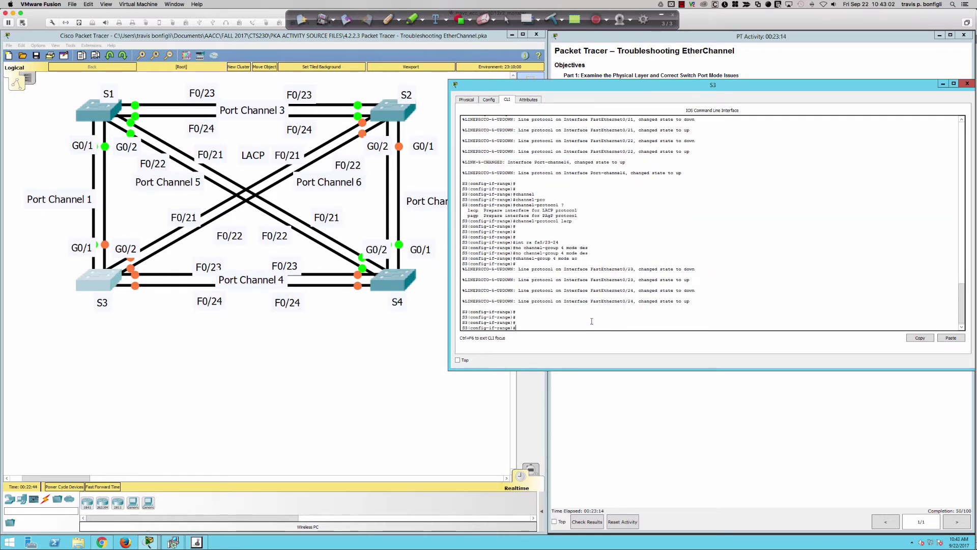
key(Return)
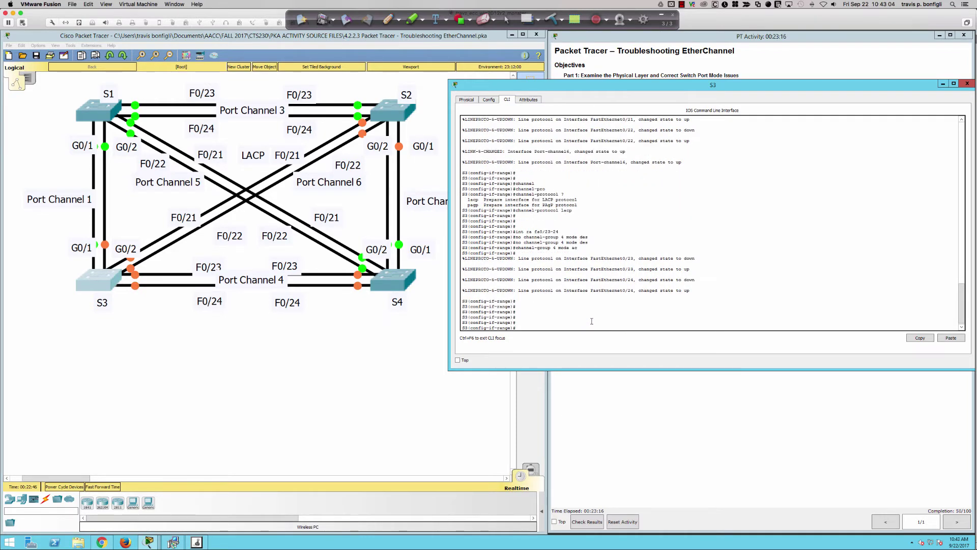
Select S3's interface range GigabitEthernet0/1-2 and remove its channel-group 1 desirable-mode setting
text(int ra gi0/1-2)
key(Return)
text(no c)
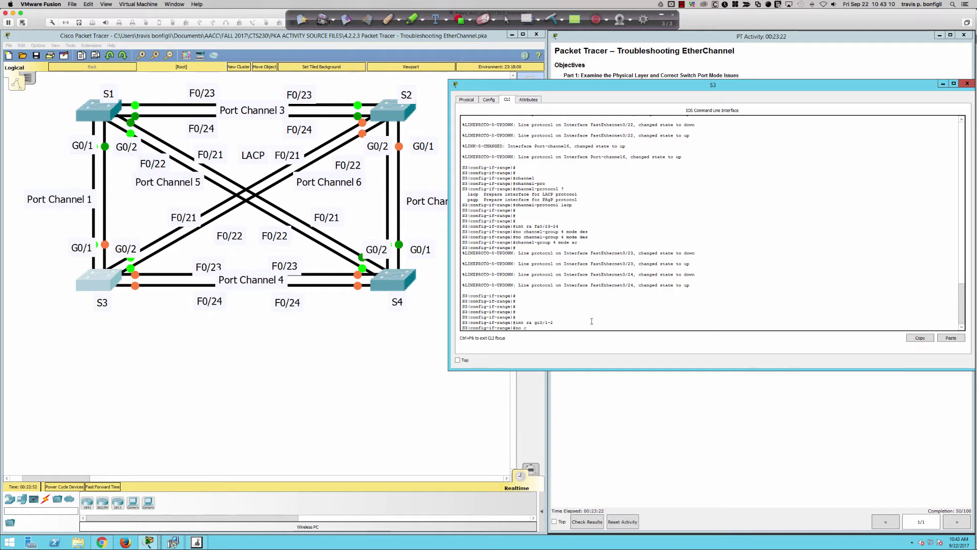
text(hannel-group 1 mo)
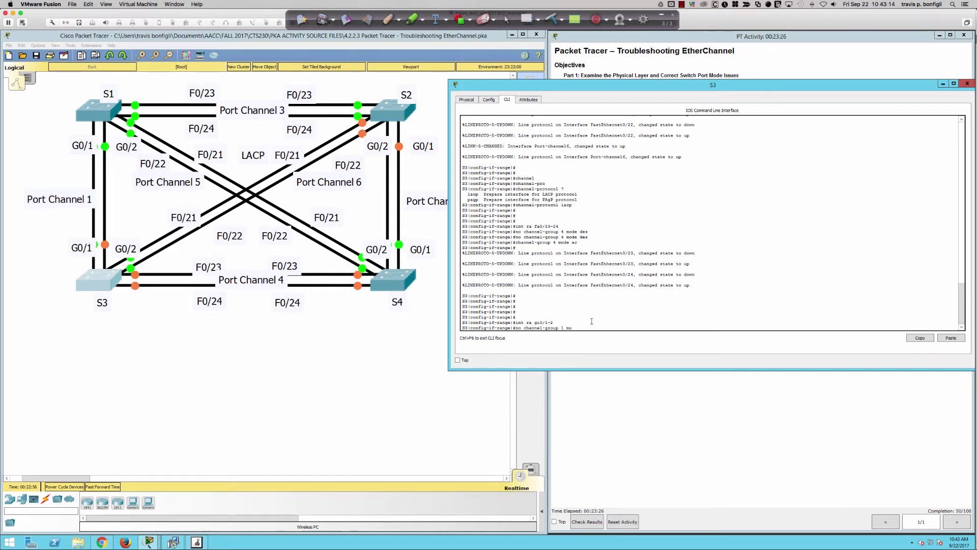
key(Return)
key(Up)
key(Return)
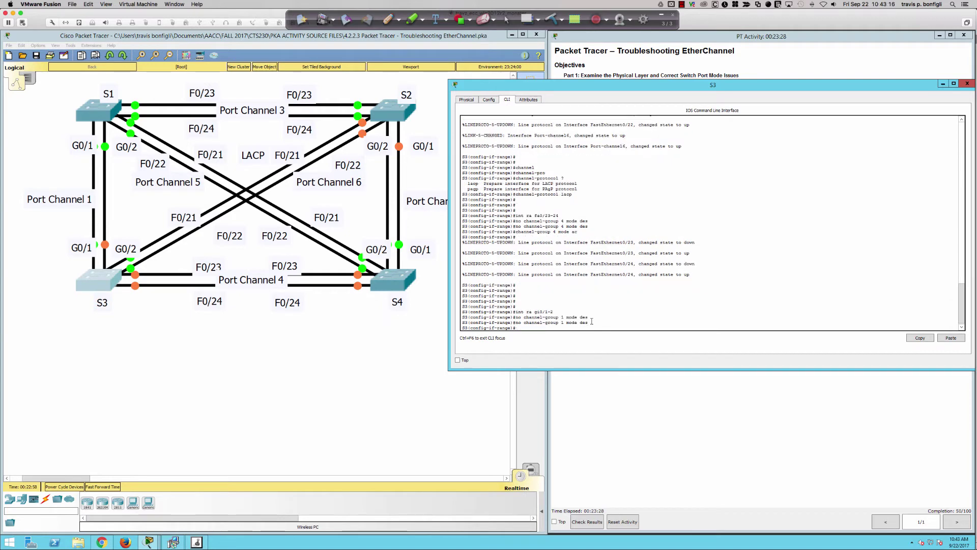
key(Return)
key(Return)
Assign S3's GigabitEthernet0/1-2 to channel-group 1 in active mode
text(cha)
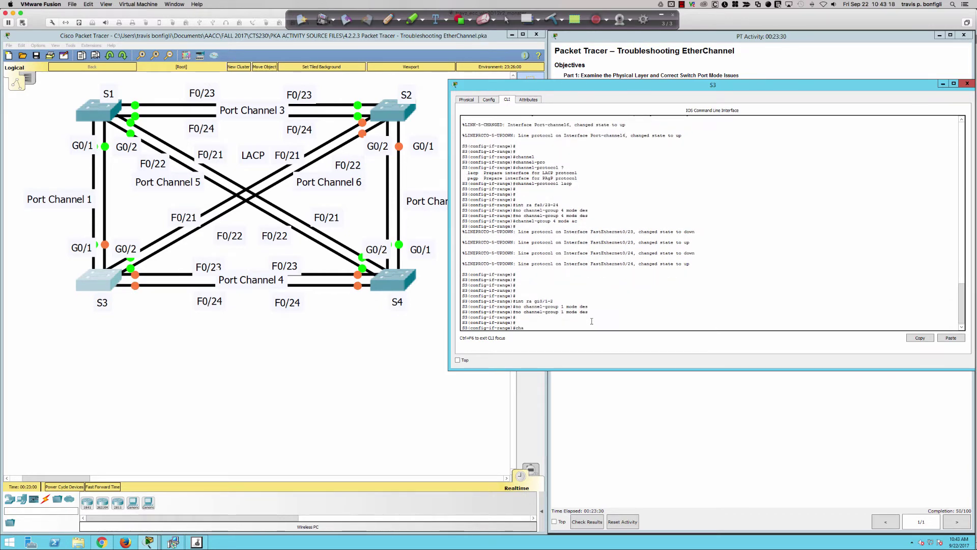
text(nnel-group 1 mode ac)
key(Tab)
key(Return)
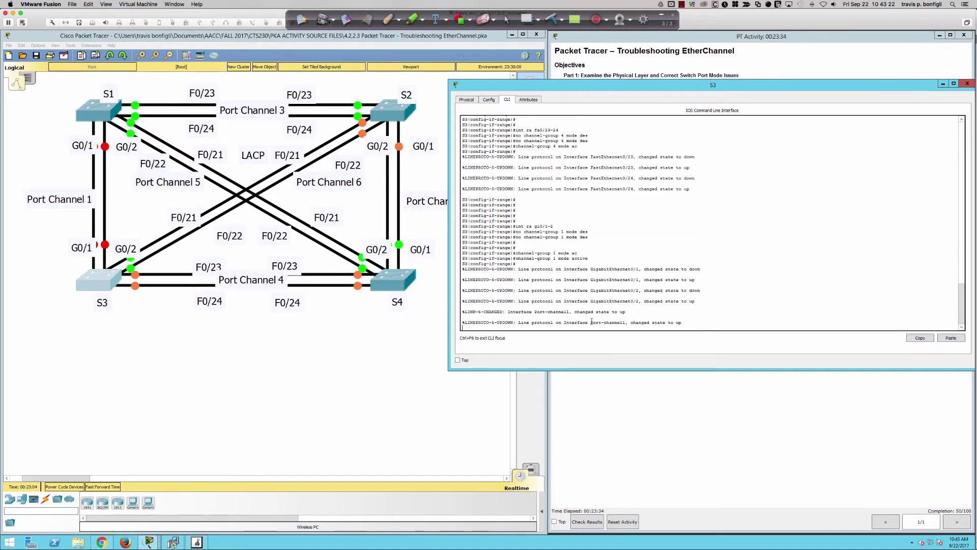
key(Return)
key(Return)
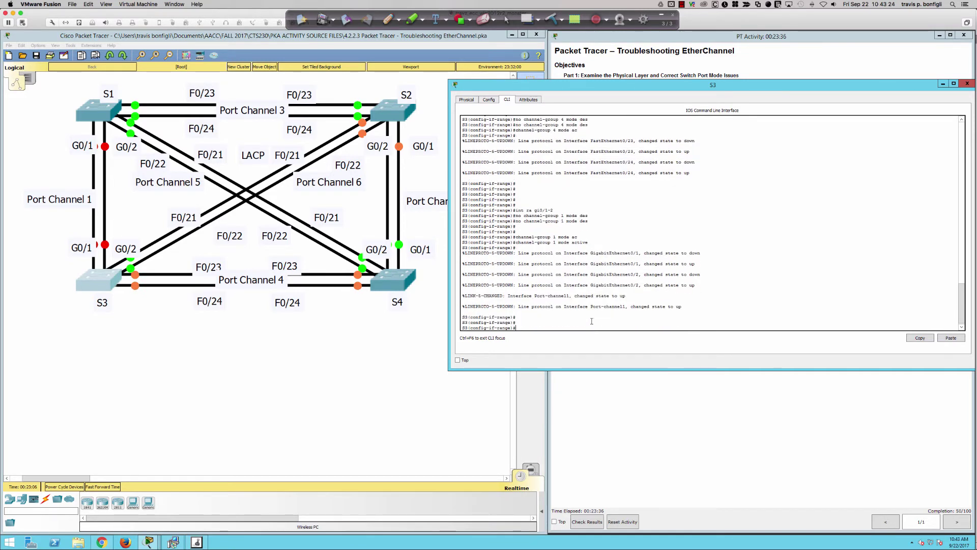
Set the channel protocol of S3's GigabitEthernet0/1-2 to lacp
text(channel-proto lacp)
key(Return)
key(Return)
key(Return)
key(Return)
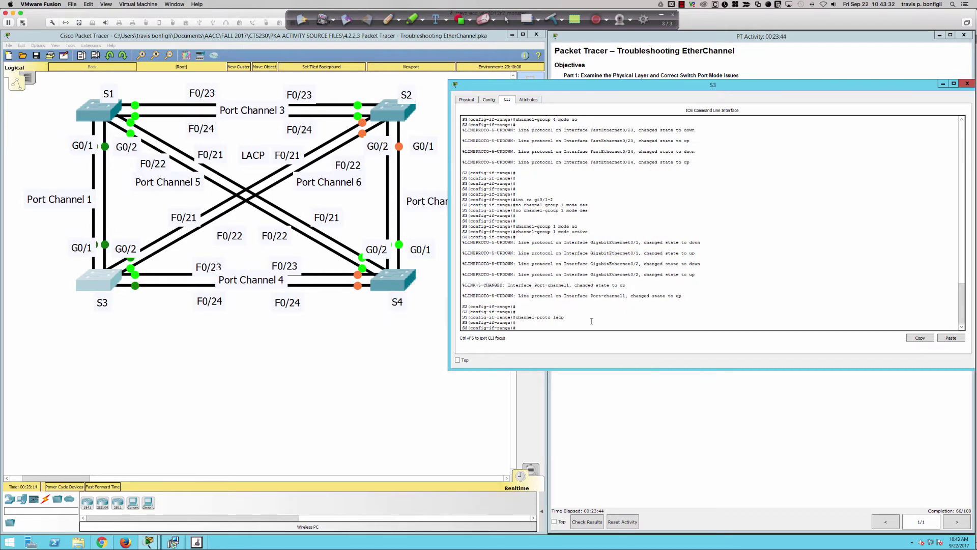
Try to assign S3's GigabitEthernet0/1-2 to channel-group 1 in auto mode
text(channel)
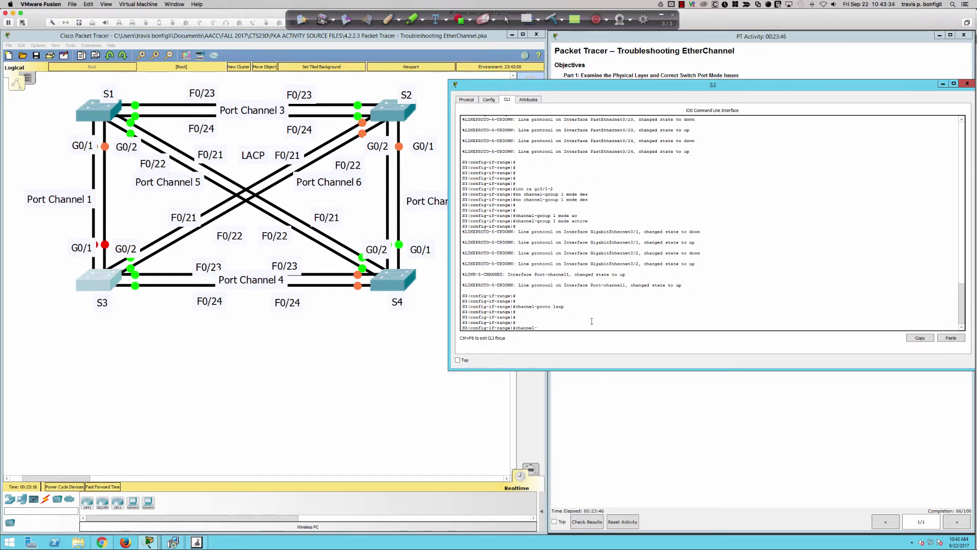
text(-group 1 mode auto)
key(Return)
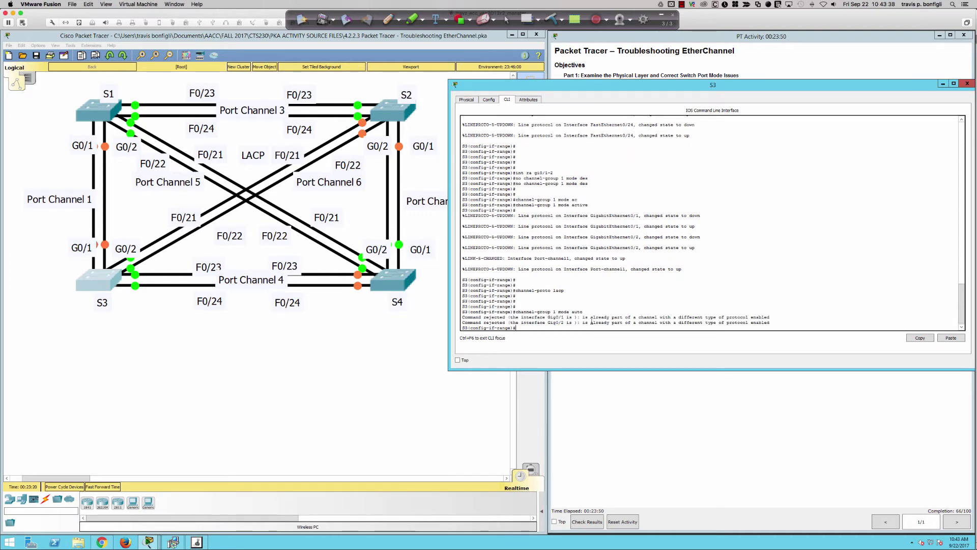
key(Return)
key(Return)
key(Return)
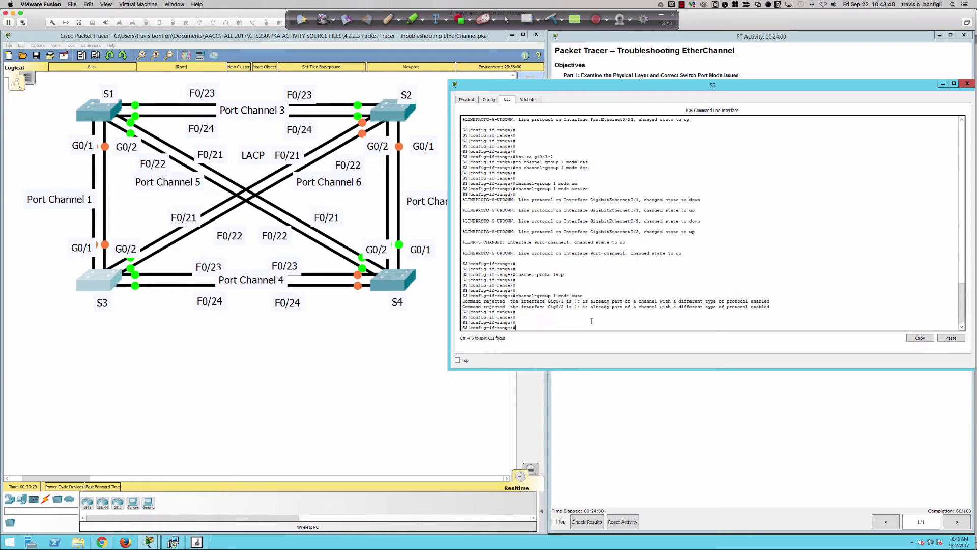
key(Return)
key(Return)
key(Return)
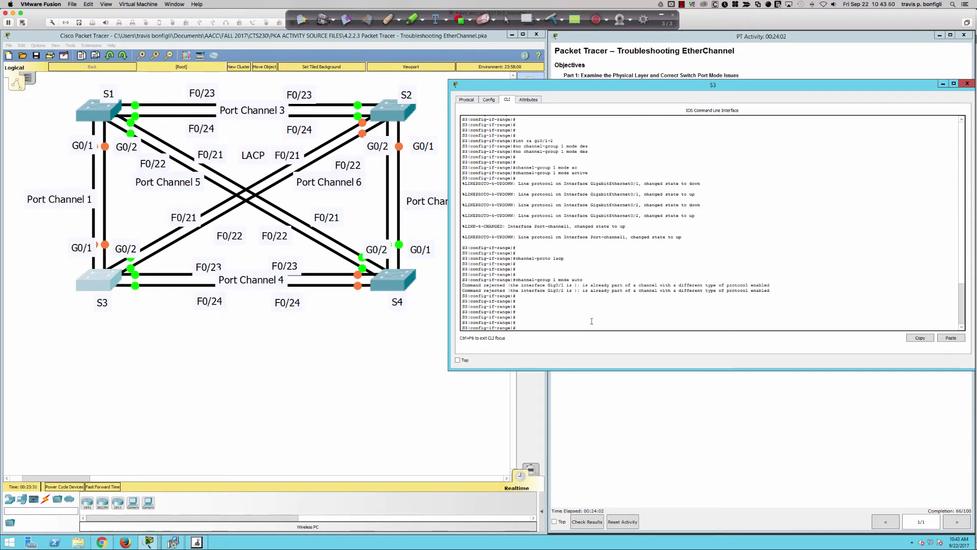
End the configuration session on S3 and return to privileged EXEC mode
text(end)
key(Return)
key(Return)
key(Return)
key(Return)
key(Return)
key(Return)
key(Return)
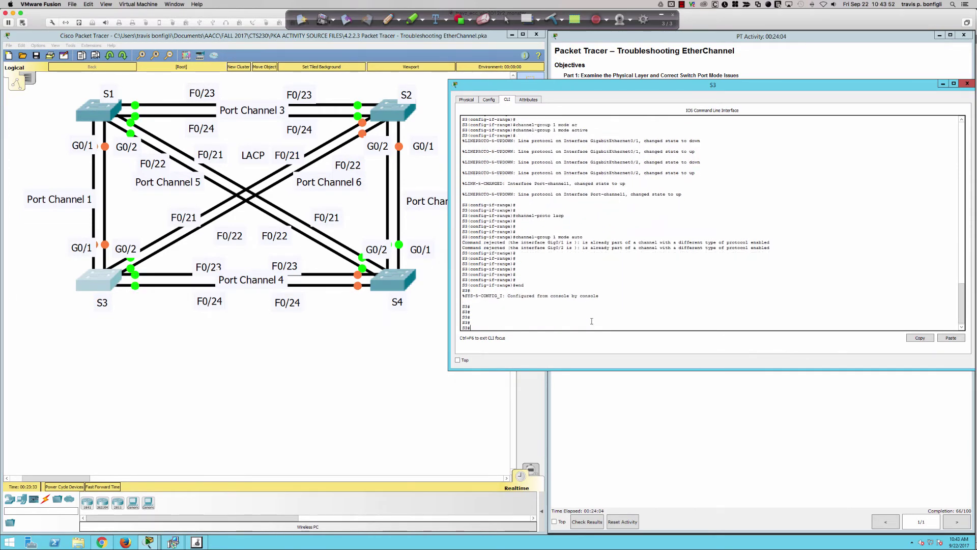
Open switch S4's command-line console and enlarge its window
click(393, 279)
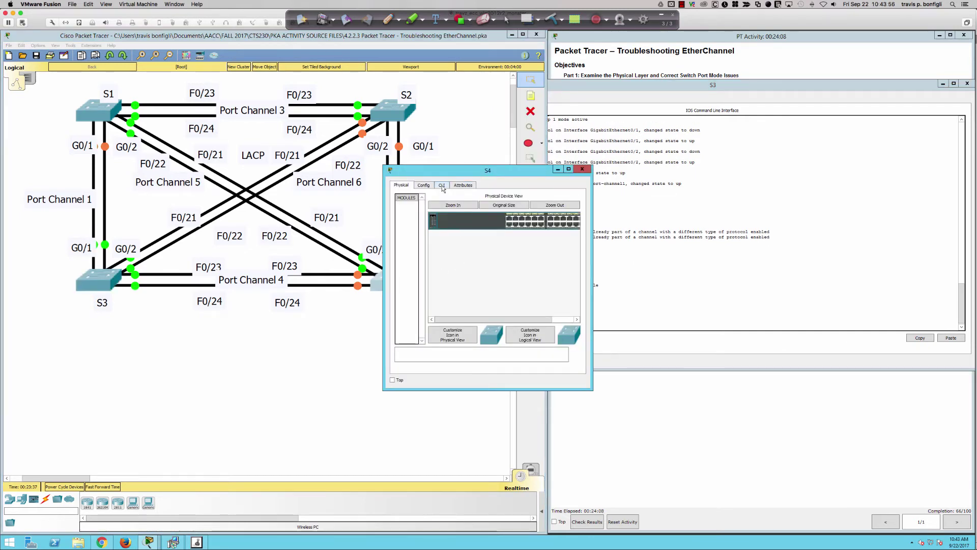
click(442, 186)
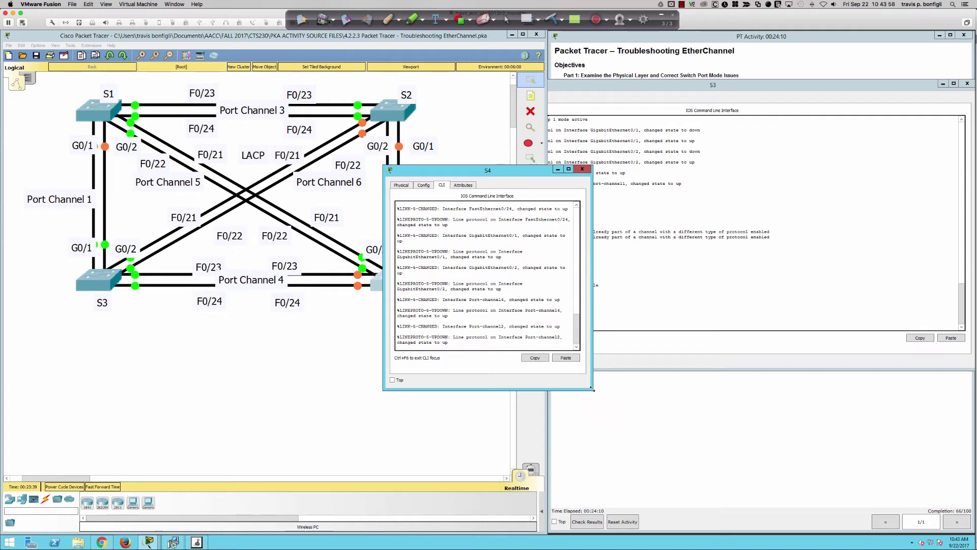
drag(592, 389, 946, 500)
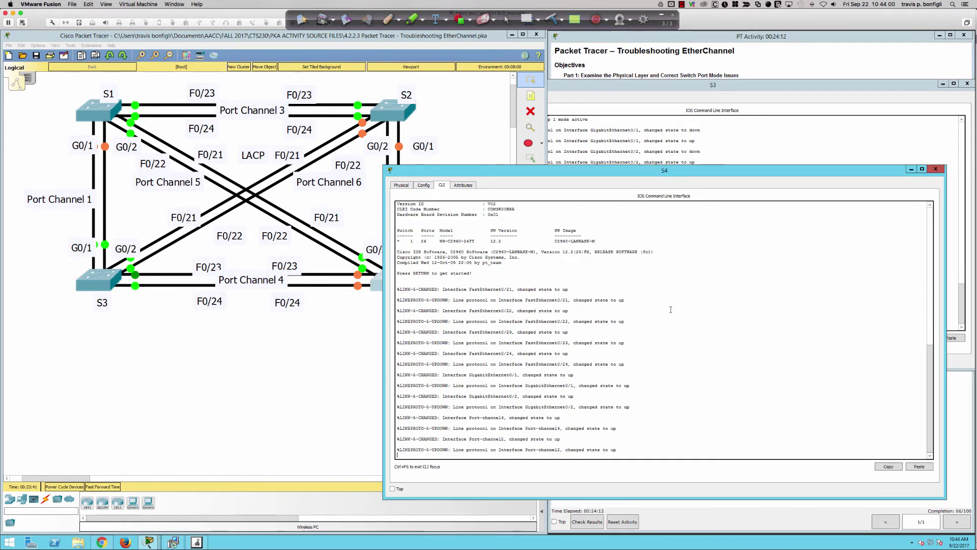
Activate the S4 console and enter privileged EXEC mode
click(655, 304)
key(Return)
key(Return)
key(Return)
key(Return)
key(Return)
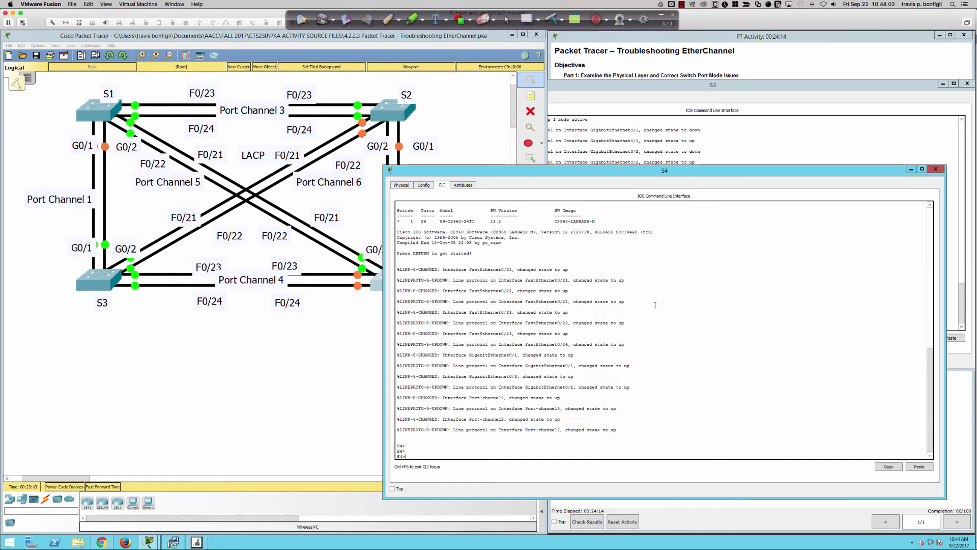
text(en)
key(Return)
Display S4's running configuration and page through it to the FastEthernet0/21-24 and GigabitEthernet0/1-2 interface entries
text(sh run)
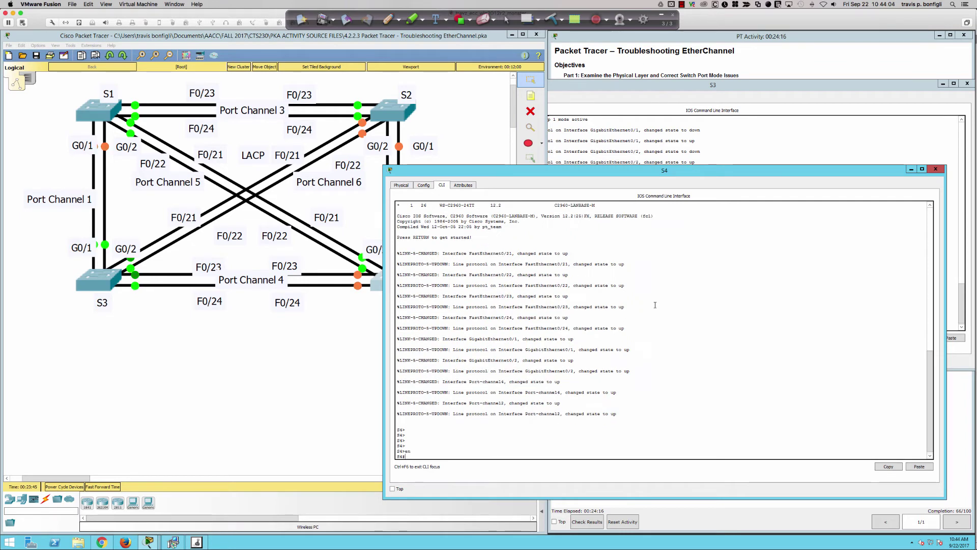
key(Return)
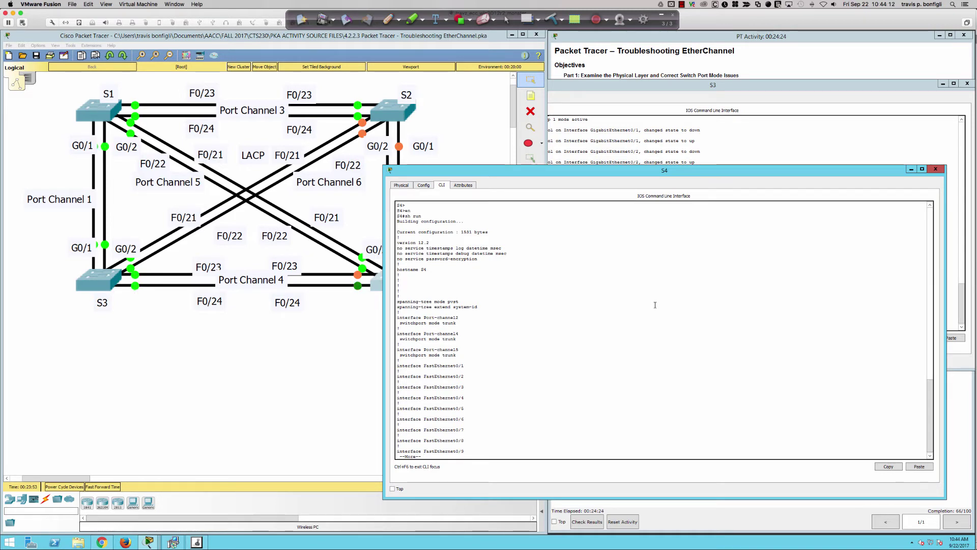
key(Return)
key(Return)
key(Return)
key(Return)
key(Return)
key(Return)
key(Return)
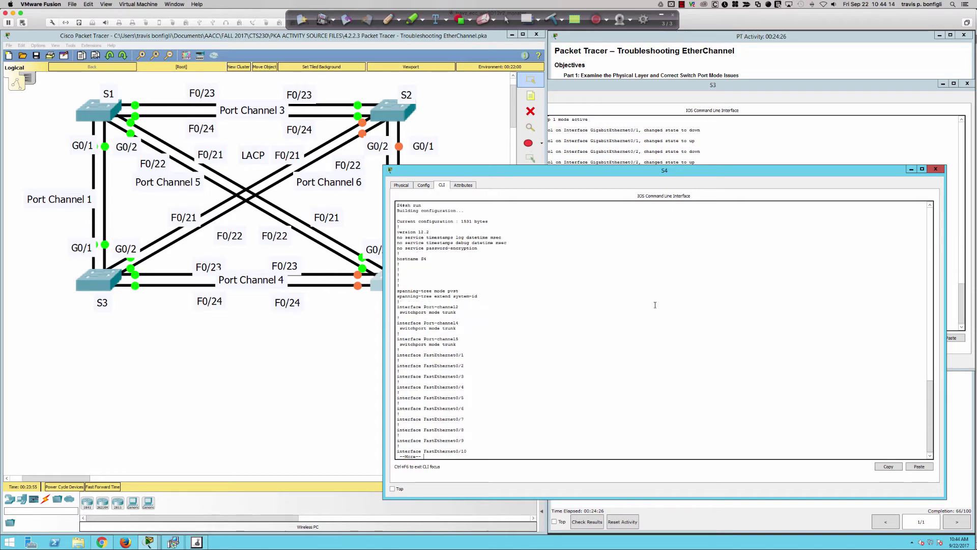
key(Return)
key(Return)
key(Return)
key(Return)
key(Return)
key(Return)
key(Return)
key(Return)
key(Return)
key(Return)
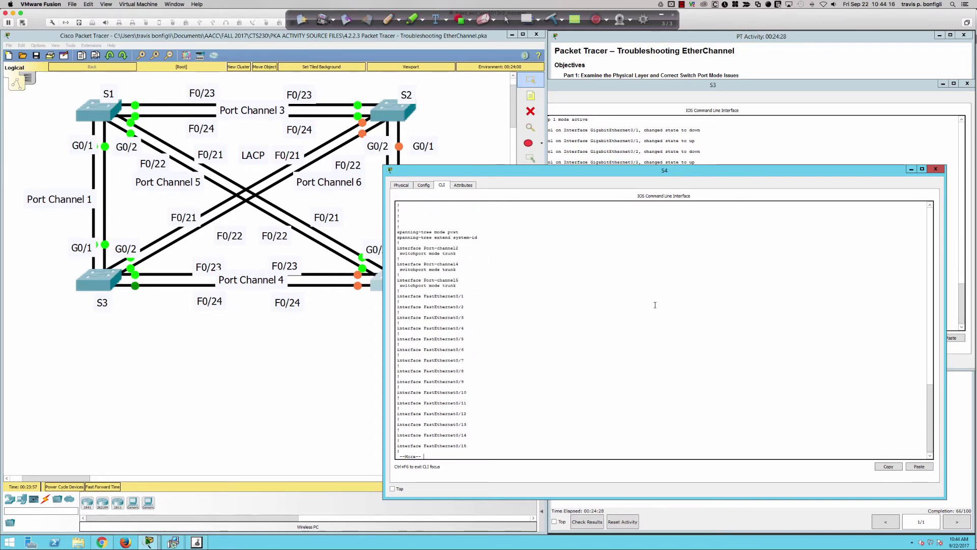
key(Return)
key(Return)
key(Return)
key(Return)
key(Return)
key(Return)
key(Return)
key(Return)
key(Return)
key(Return)
key(Return)
key(Return)
key(Return)
key(Return)
key(Return)
key(Return)
key(Return)
key(Return)
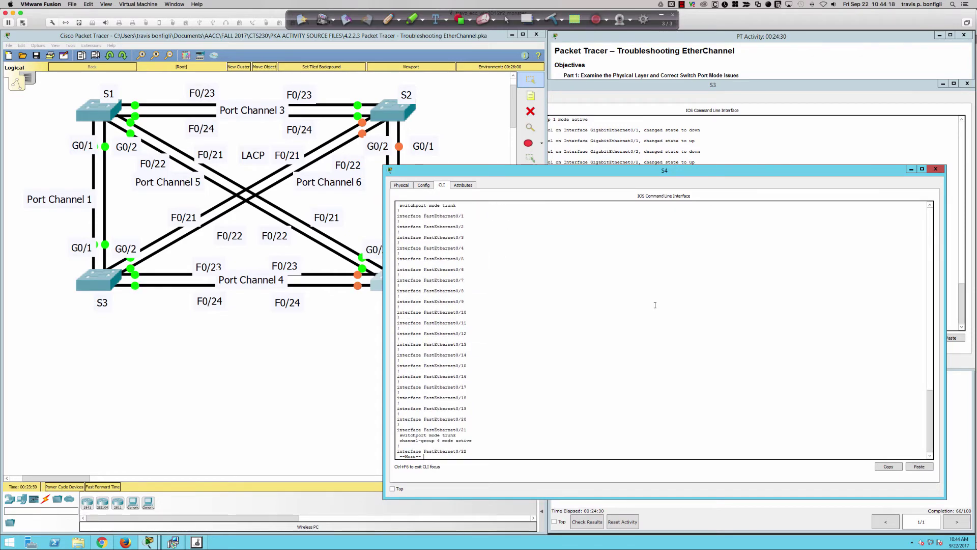
key(Return)
key(Return)
key(Return)
key(Return)
key(Return)
key(Return)
key(Return)
key(Return)
key(Return)
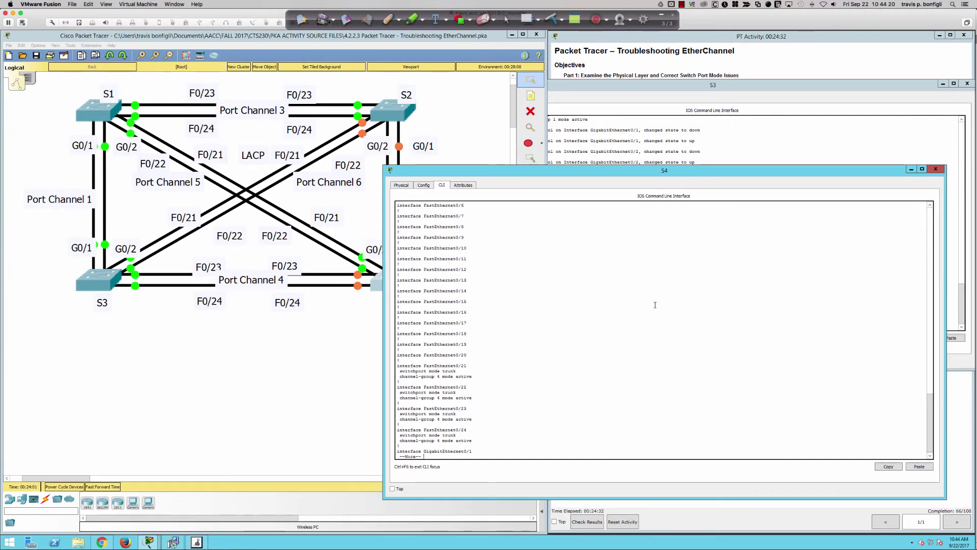
key(Return)
key(Return)
key(Return)
key(Return)
key(Return)
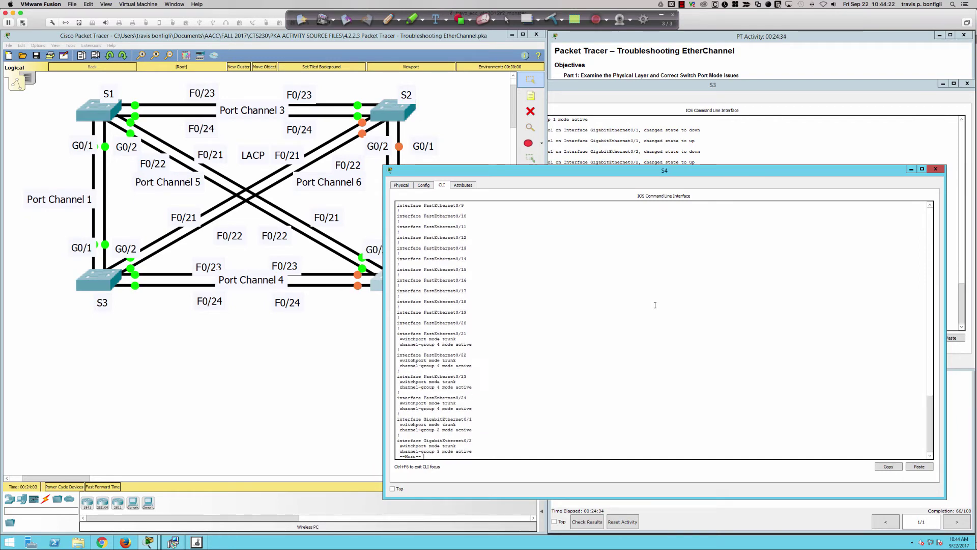
key(Return)
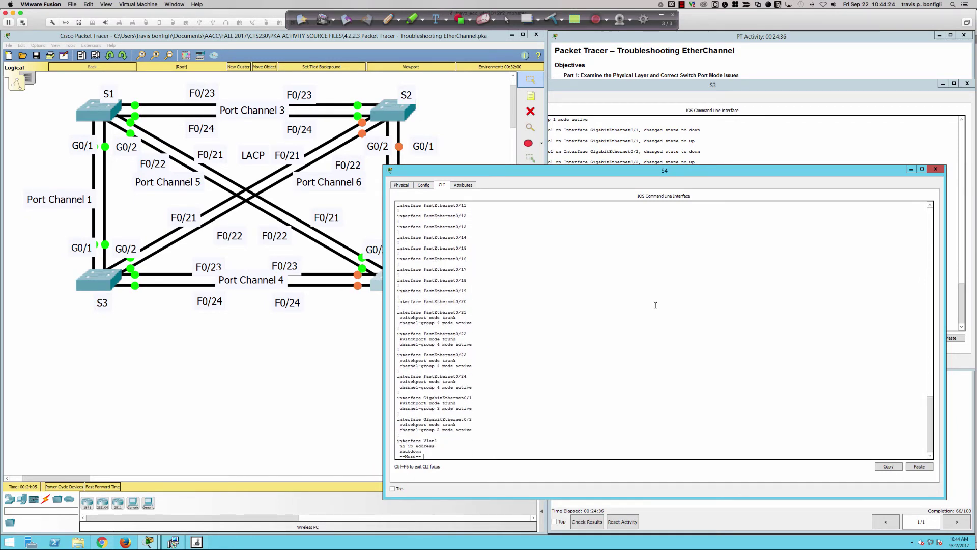
Move S4's window clear of the topology, examine the channel-group settings of FastEthernet0/21-22 and 0/23-24, and quit the configuration listing
drag(479, 173, 566, 127)
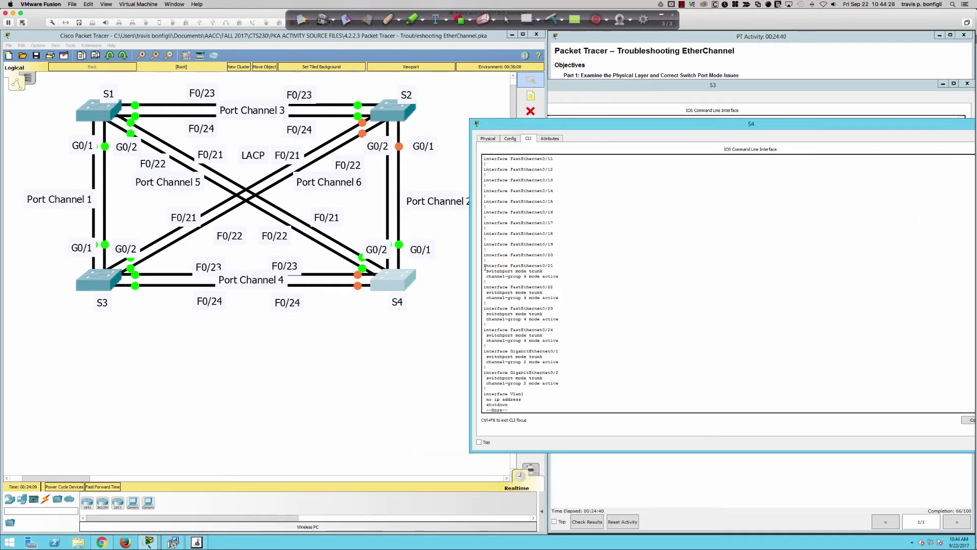
drag(483, 266, 569, 298)
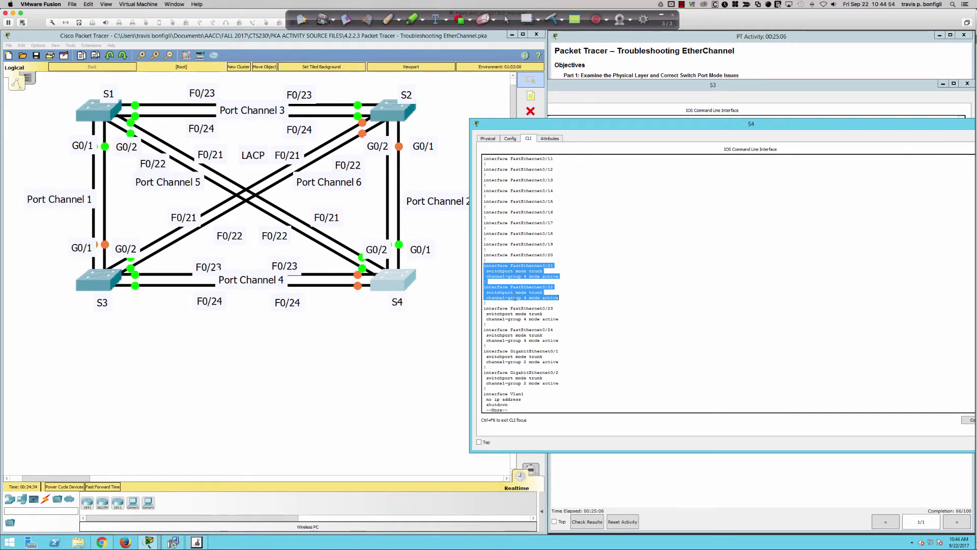
drag(484, 307, 571, 342)
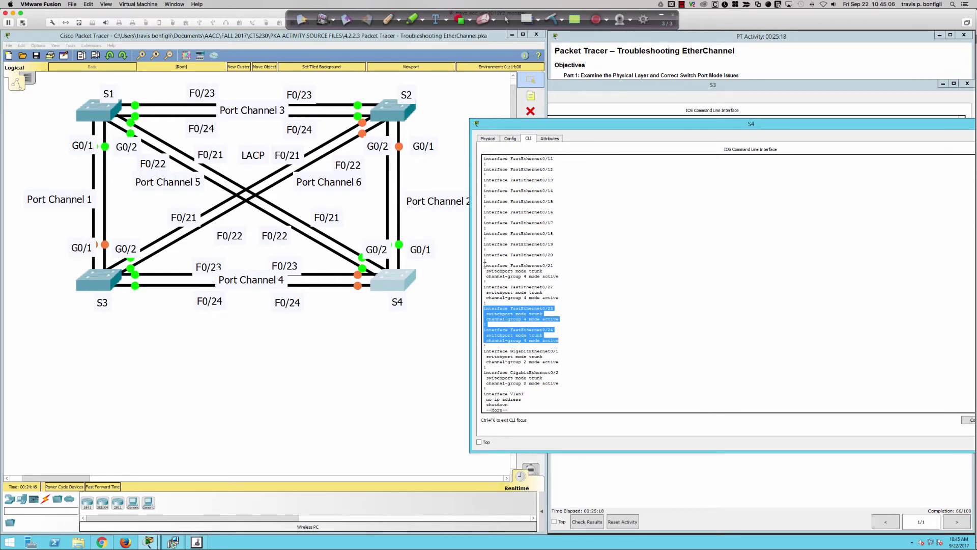
click(587, 278)
text(q)
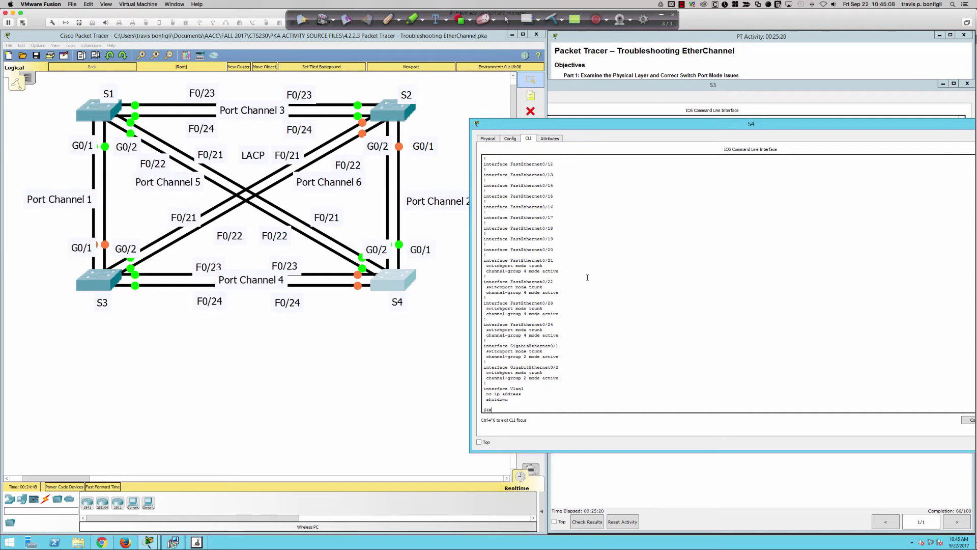
Display S4's EtherChannel summary and highlight the member ports listed for Port-channel 4
text(sh etherch summ)
key(Return)
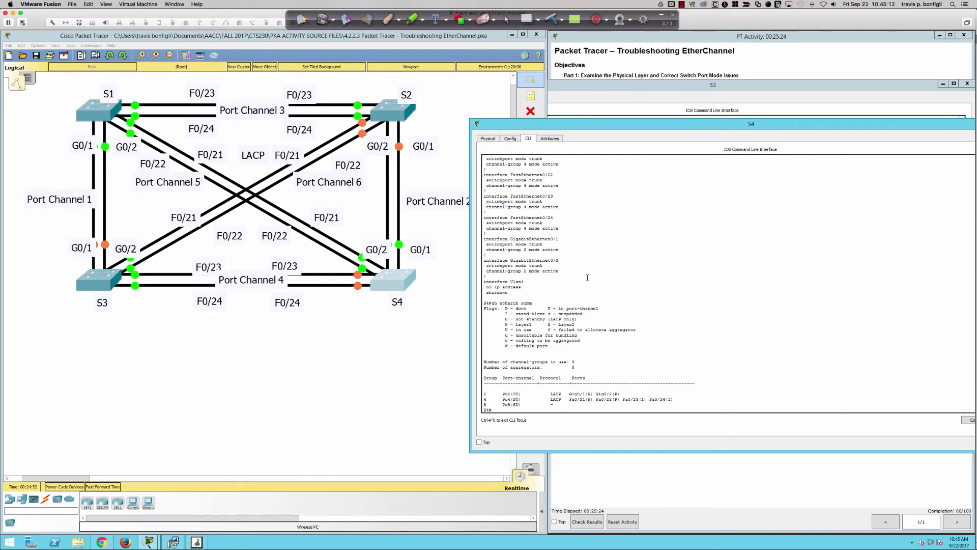
drag(566, 400, 673, 397)
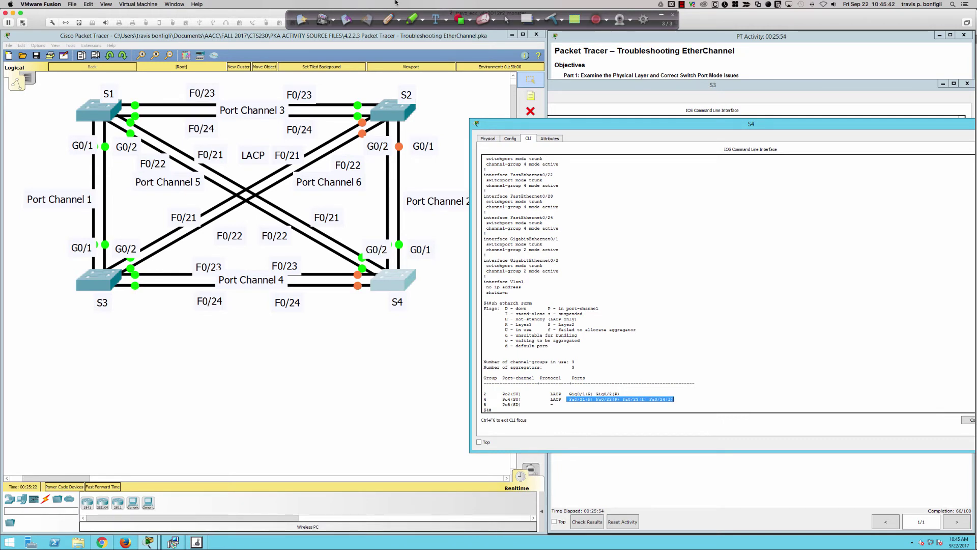
Use the Pen tool to mark group 4's port entries in the summary, S1's Port Channel 5 link lights and the F0/24 labels
click(386, 19)
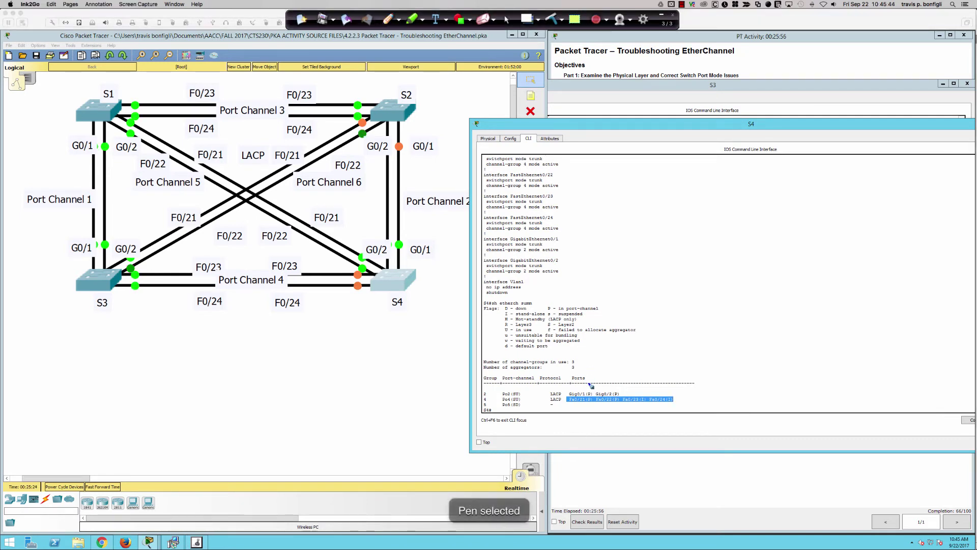
drag(570, 406, 622, 407)
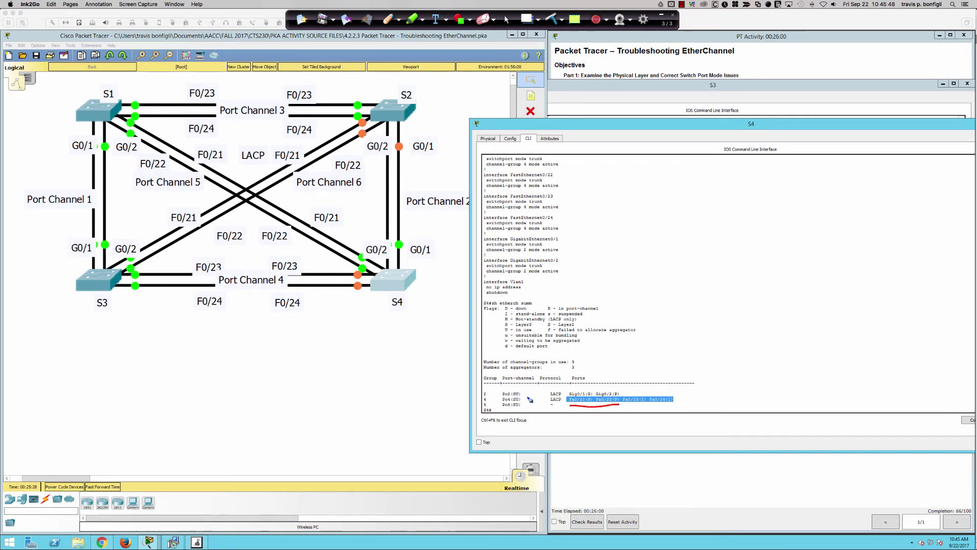
drag(531, 392, 526, 399)
drag(132, 115, 144, 121)
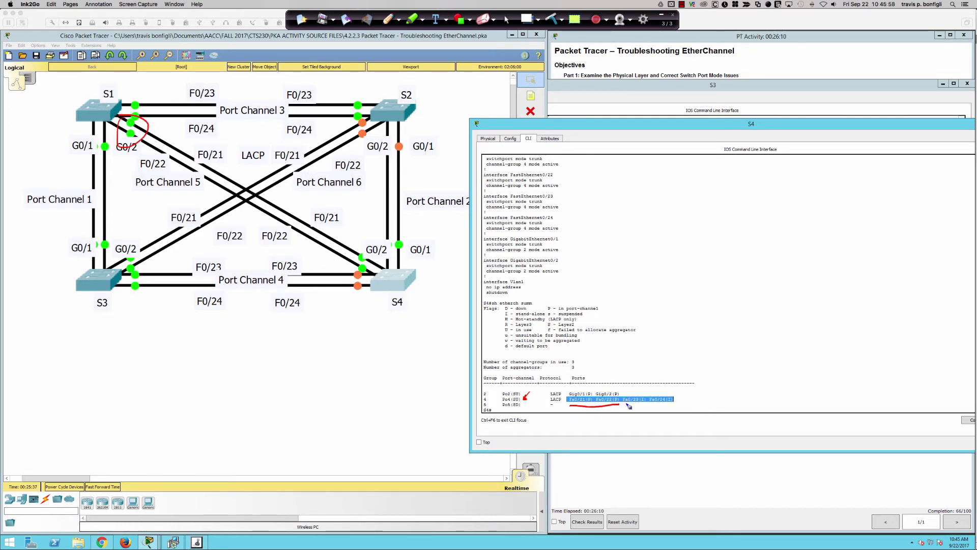
drag(199, 313, 324, 322)
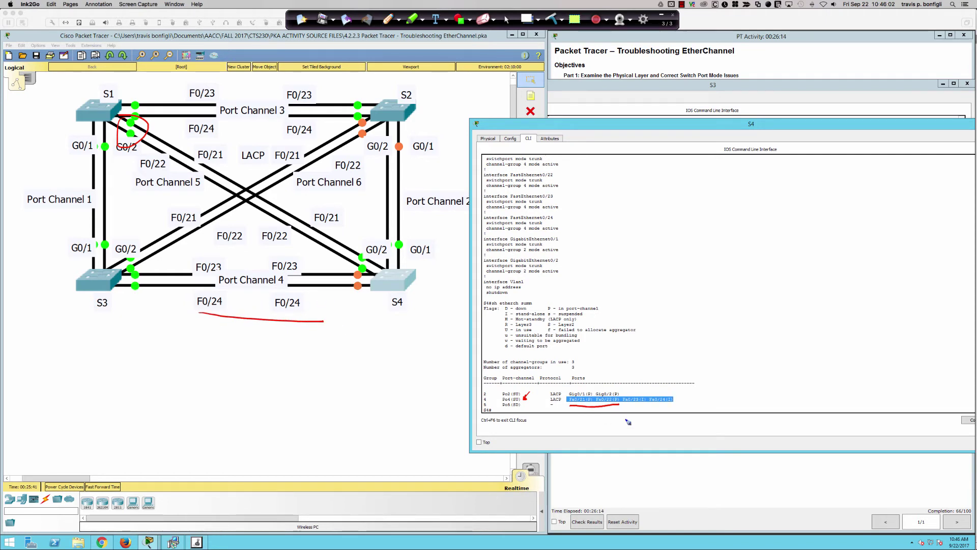
mouse_move(637, 388)
mouse_down()
mouse_move(620, 408)
mouse_move(636, 409)
mouse_up()
drag(681, 386, 682, 411)
drag(455, 398, 480, 398)
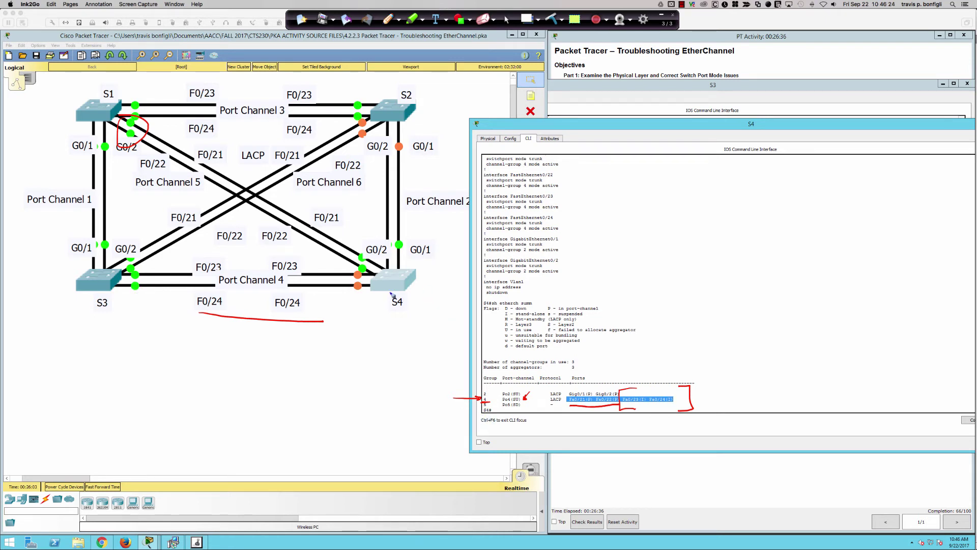
Mark S4, its Port Channel 5 link lights with a 4, and S1's F0/21-22 labels, then clear all annotations and restore the cursor
mouse_move(395, 268)
mouse_down()
mouse_move(369, 300)
mouse_move(396, 271)
mouse_move(363, 271)
mouse_move(374, 244)
mouse_move(356, 248)
mouse_up()
mouse_move(350, 208)
mouse_down()
mouse_move(350, 220)
mouse_move(361, 209)
mouse_move(358, 232)
mouse_move(365, 207)
mouse_move(351, 214)
mouse_move(363, 224)
mouse_up()
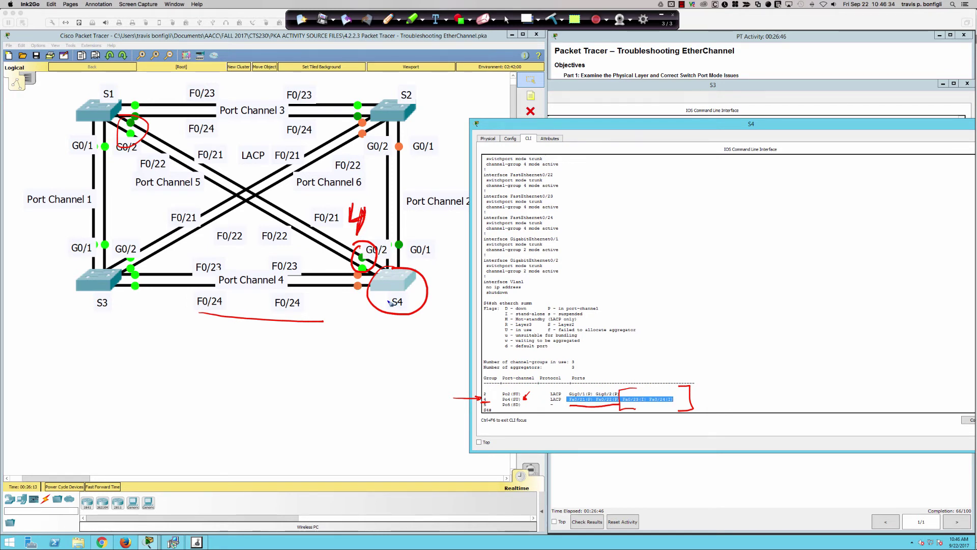
mouse_move(369, 307)
mouse_down()
mouse_move(381, 290)
mouse_move(383, 299)
mouse_up()
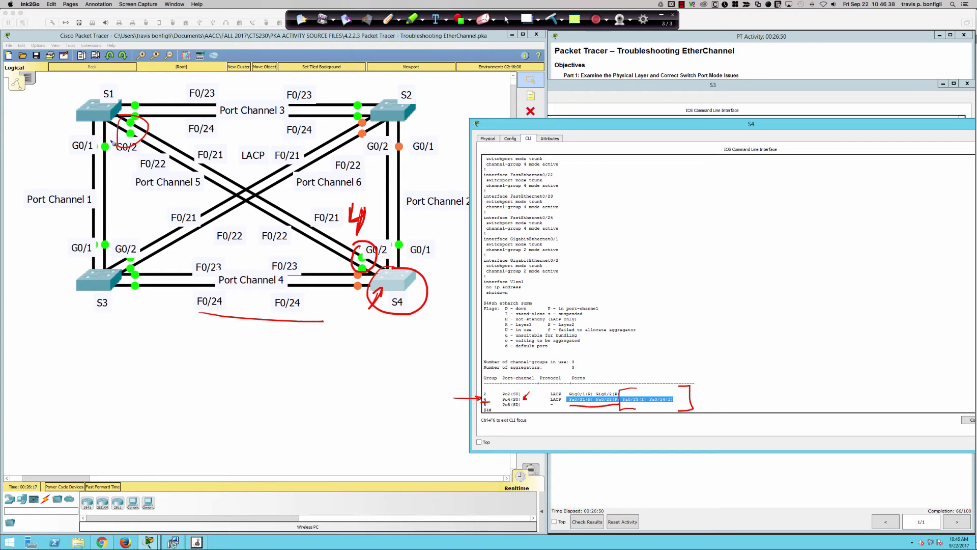
drag(132, 190, 208, 189)
mouse_move(175, 145)
mouse_down()
mouse_move(176, 174)
mouse_move(230, 151)
mouse_move(160, 151)
mouse_up()
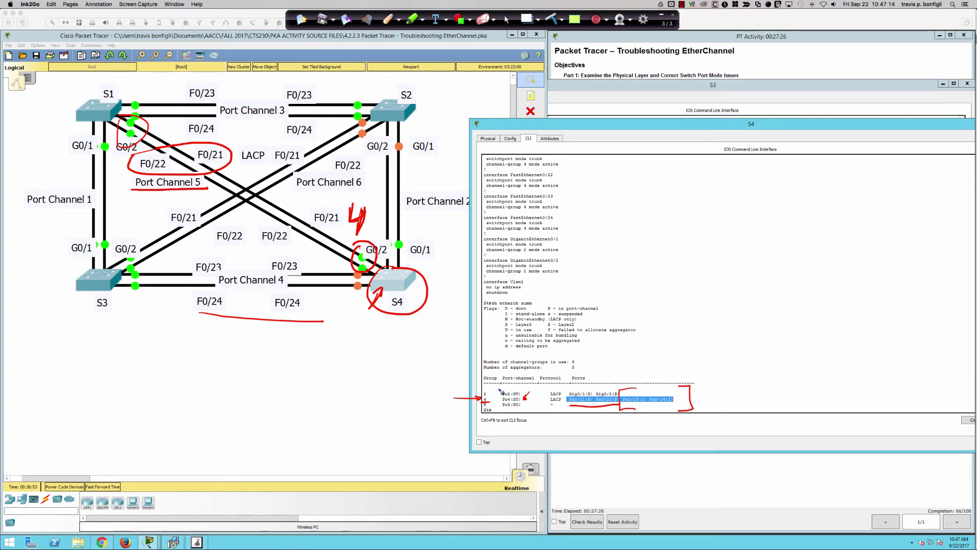
drag(660, 365, 641, 389)
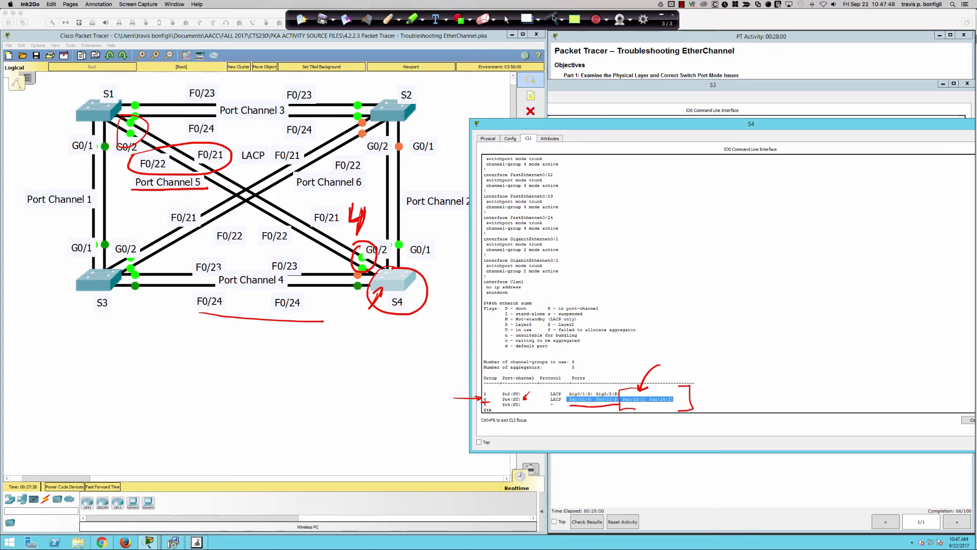
click(553, 19)
click(506, 19)
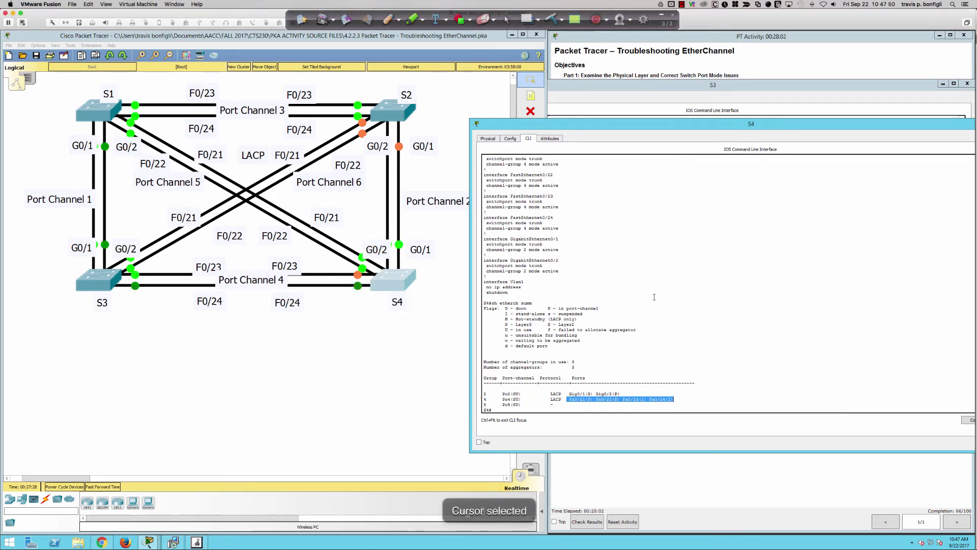
Enter global configuration mode on S4 and remove the FastEthernet0/21-22 range from channel-group 4
click(654, 297)
scroll(647, 296, up, 3)
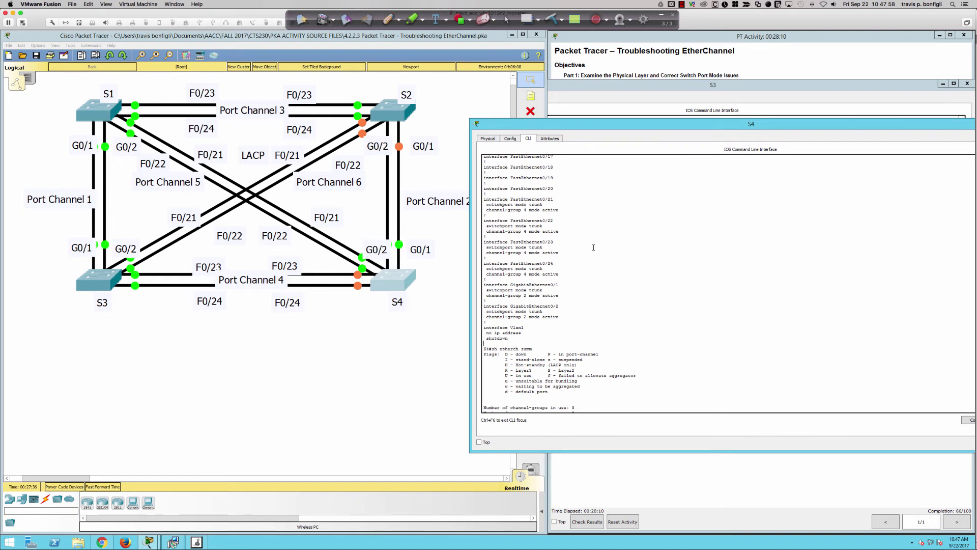
scroll(636, 265, down, 3)
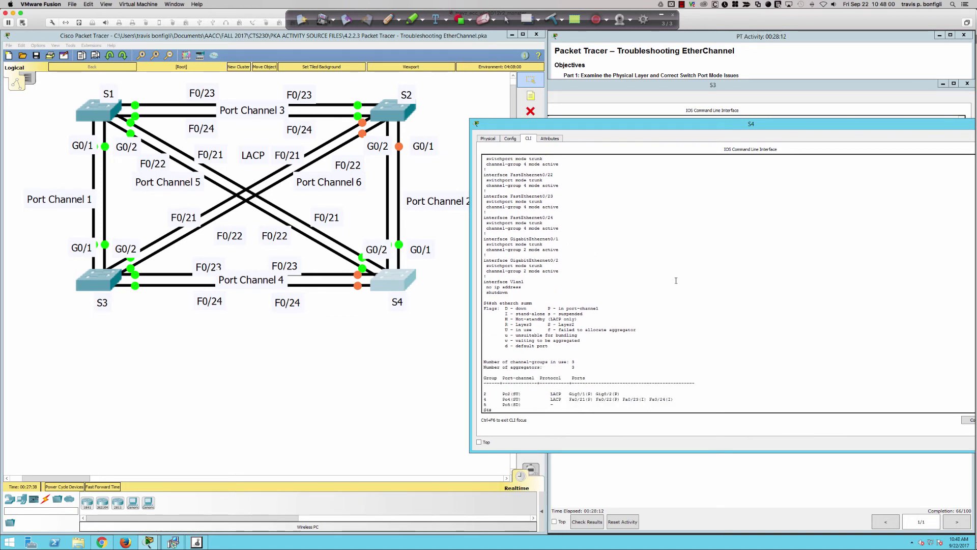
text(conf t)
key(Return)
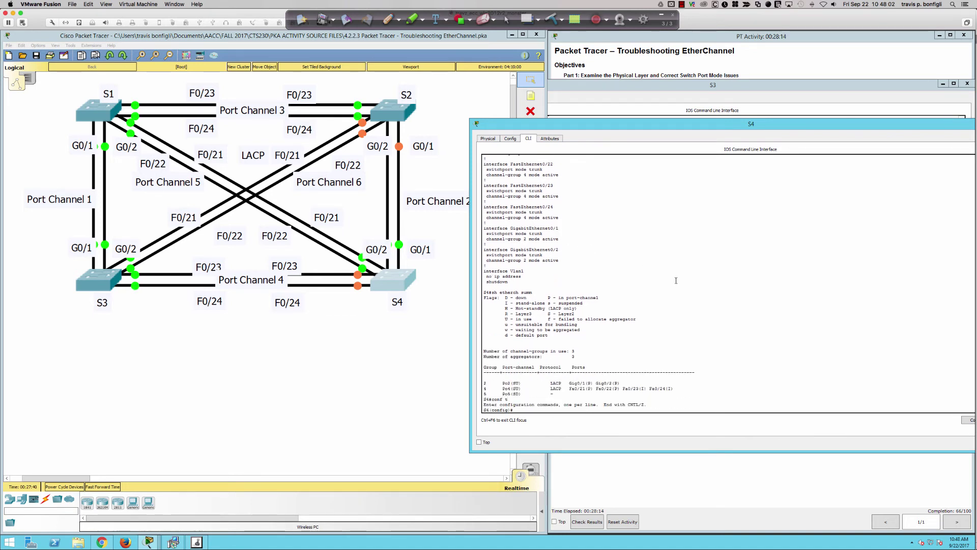
text(int ra fa0/21-22)
key(Return)
text(no channe)
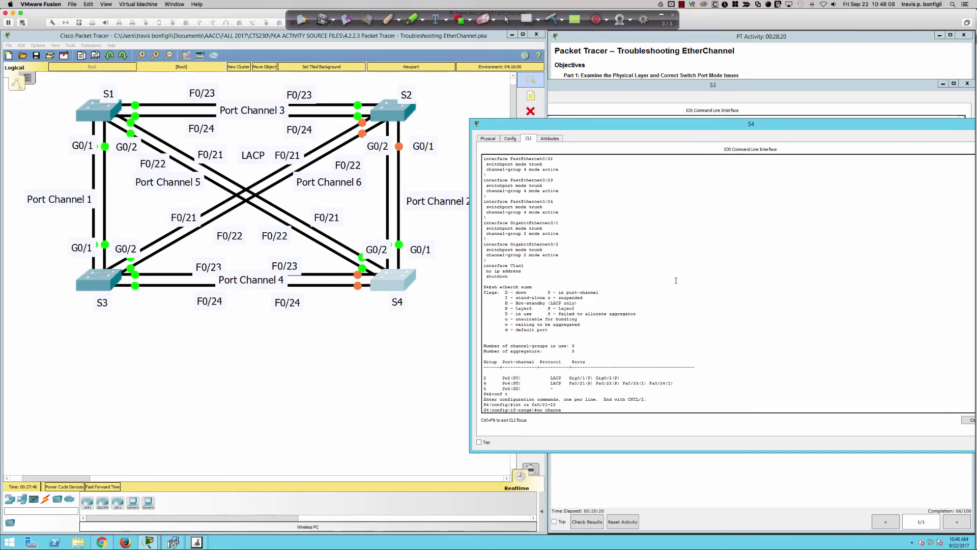
text(l-group 4 mode ac)
key(Return)
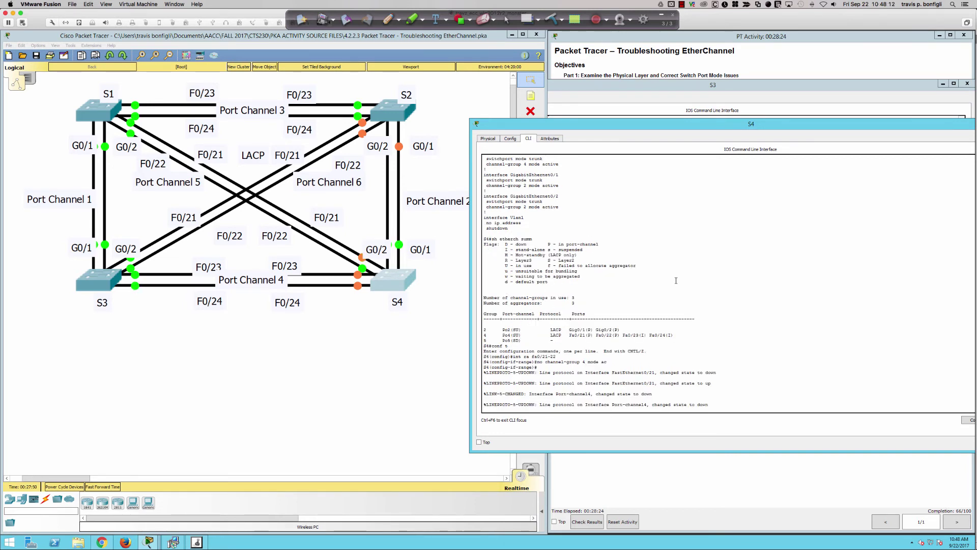
key(Return)
key(Return)
key(Return)
key(Return)
key(Return)
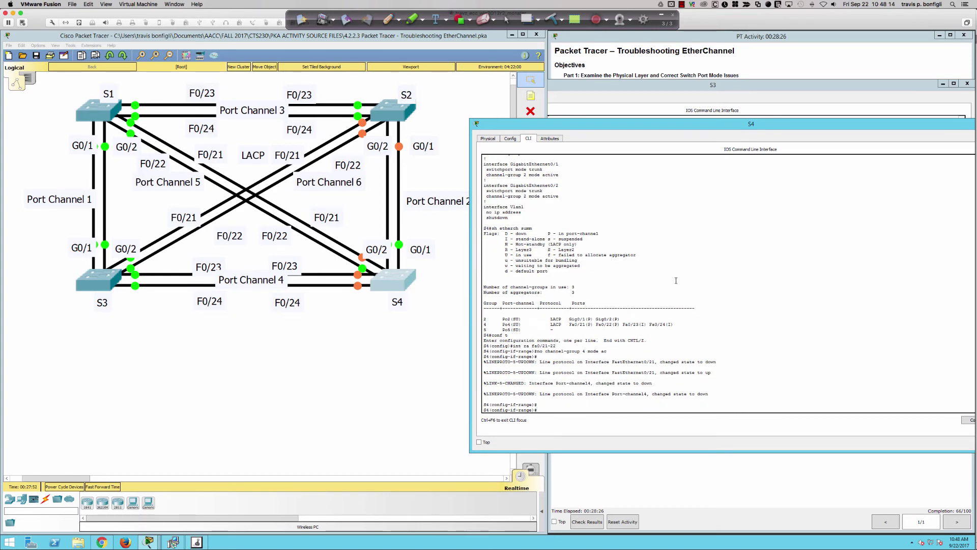
Assign S4's FastEthernet0/21-22 range to channel-group 5 in active mode and recheck the group rows in the earlier summary
text(c)
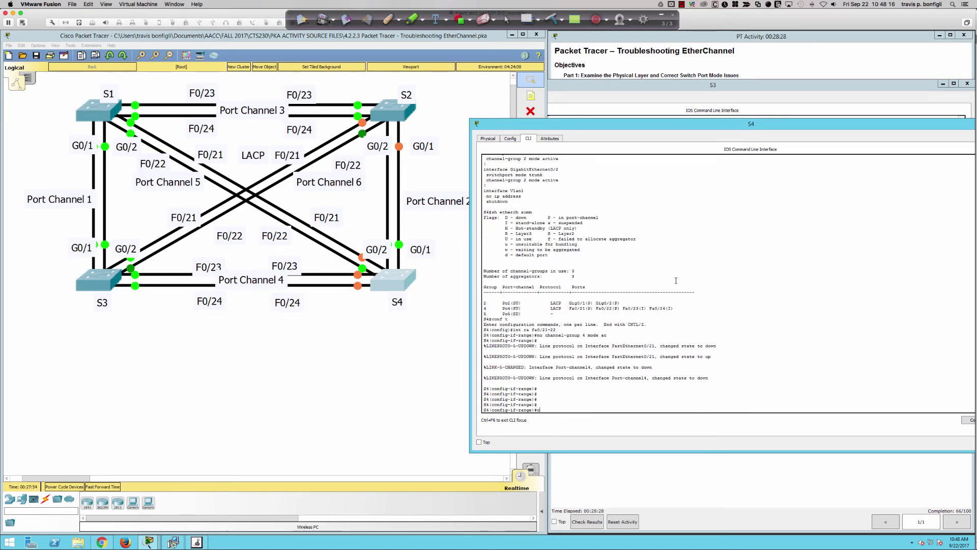
text(hannel-group 5 mode ac)
key(Return)
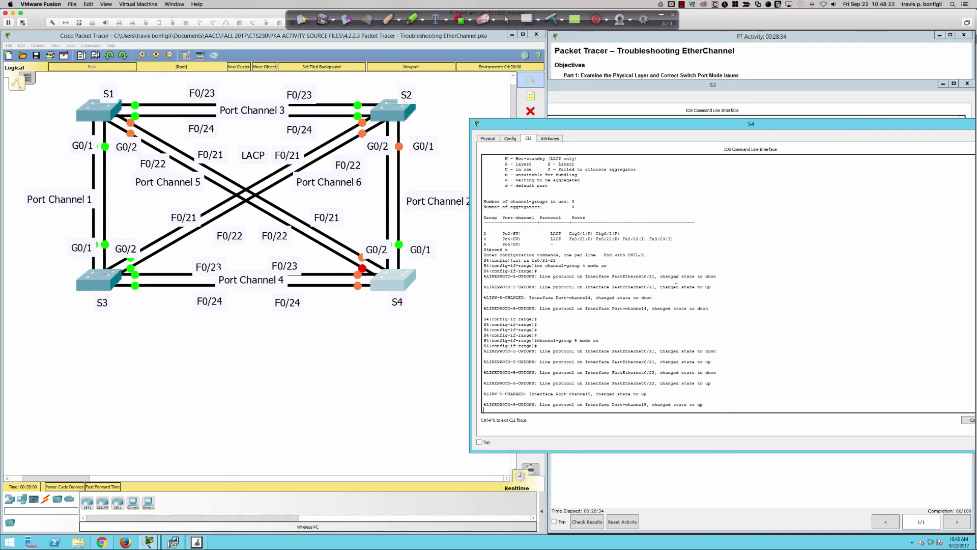
key(Return)
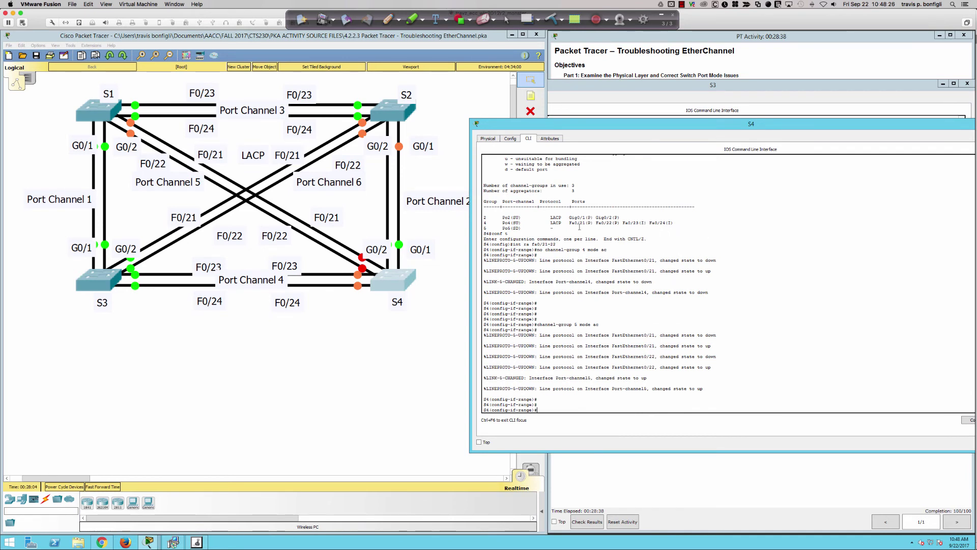
drag(579, 227, 488, 227)
click(802, 319)
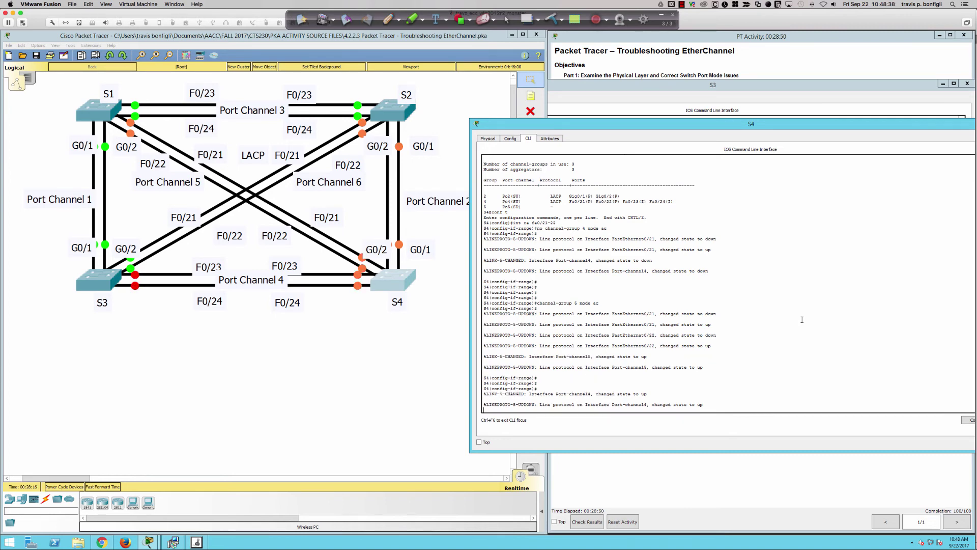
Show the EtherChannel summary from S4's interface-range configuration prompt and highlight the group 4 and 5 rows
key(Return)
key(Return)
key(Return)
key(Return)
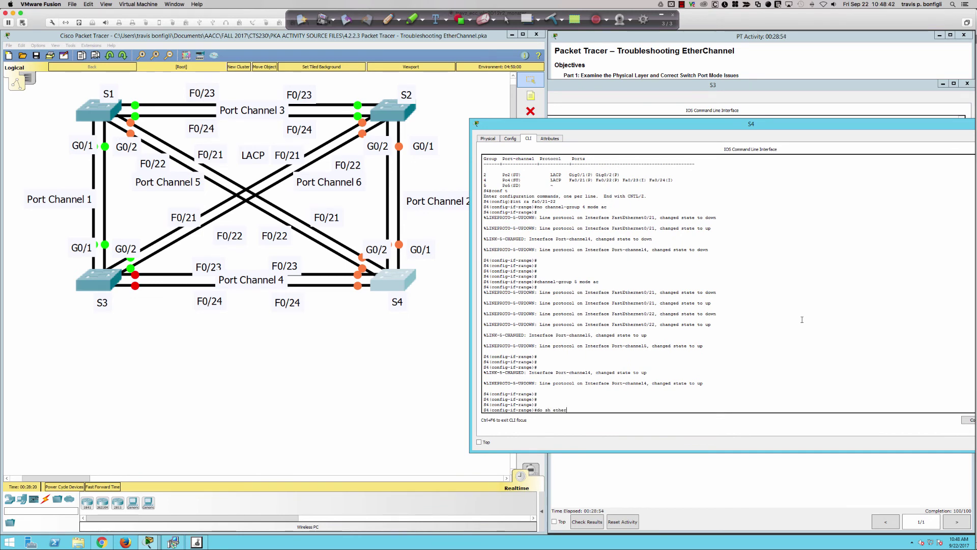
text(do sh etherch summ)
key(Return)
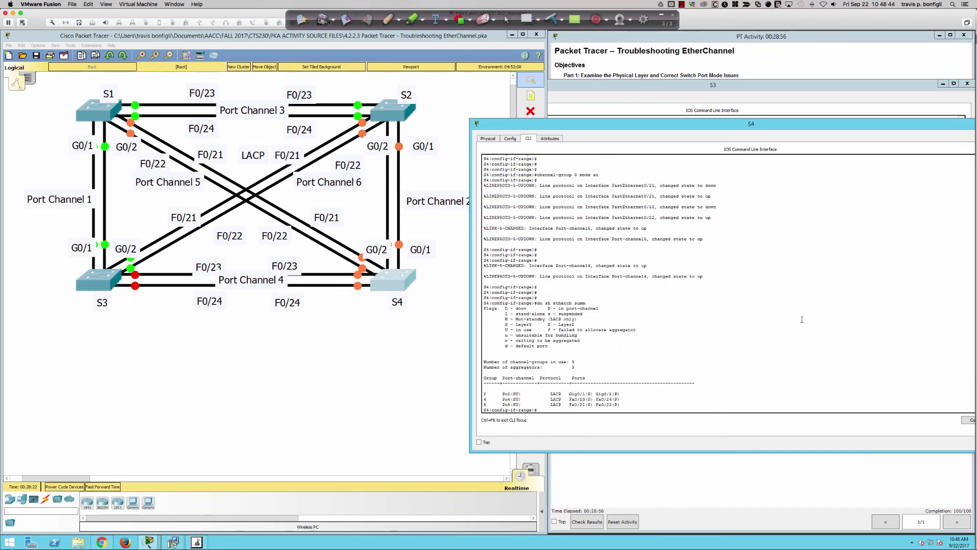
key(Return)
key(Return)
key(Return)
key(Return)
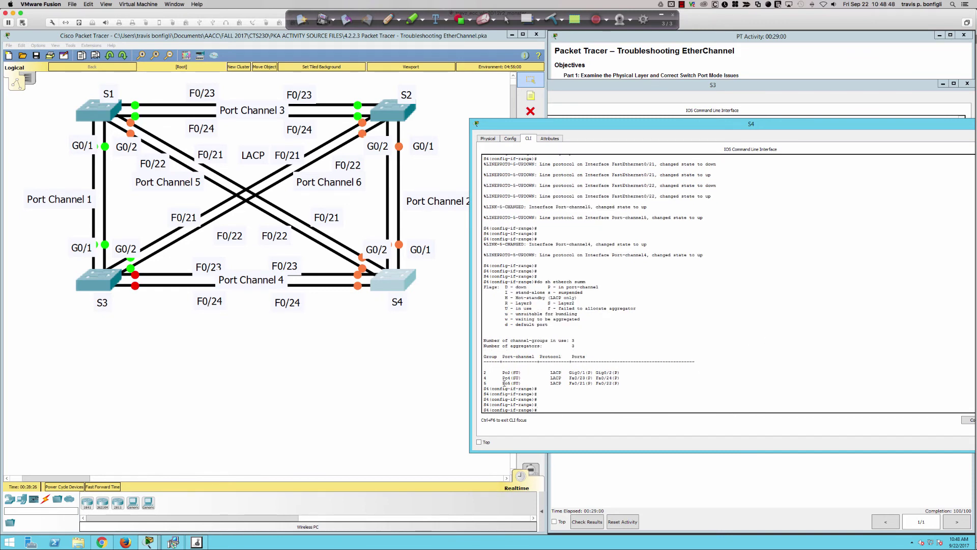
drag(485, 377, 629, 385)
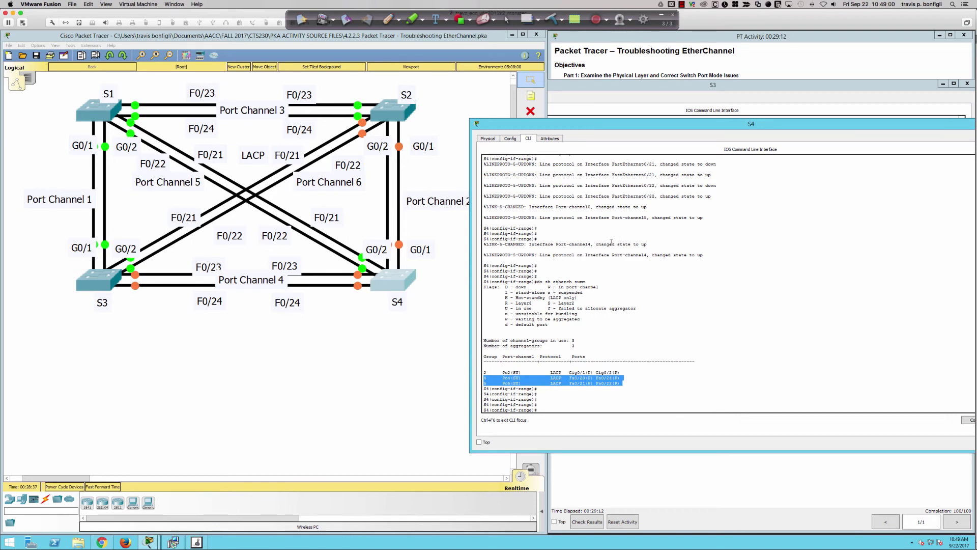
Compare S4's earlier and latest EtherChannel summaries, highlighting the earlier group 5 row and group 4's Fa0/21 and Fa0/22 entries
scroll(611, 241, up, 10)
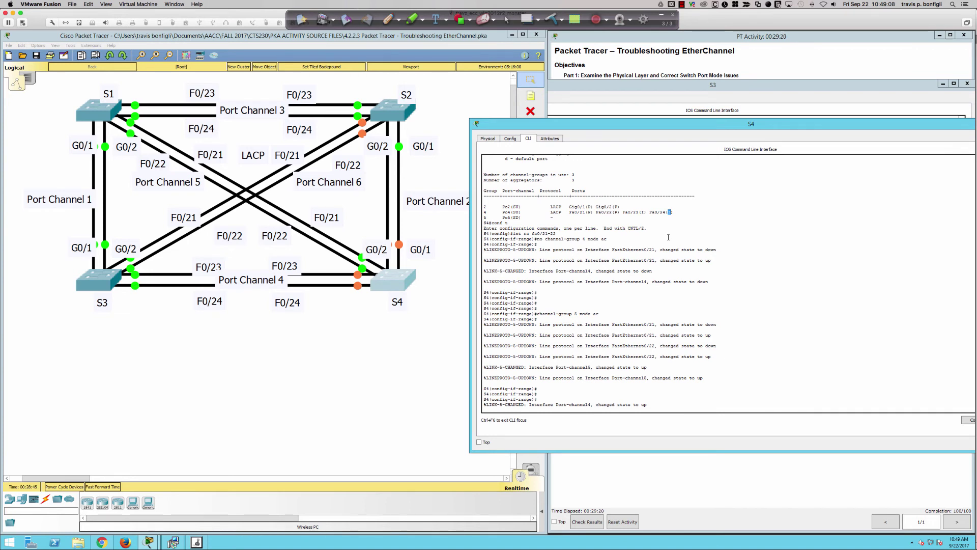
drag(579, 212, 606, 213)
drag(558, 217, 481, 215)
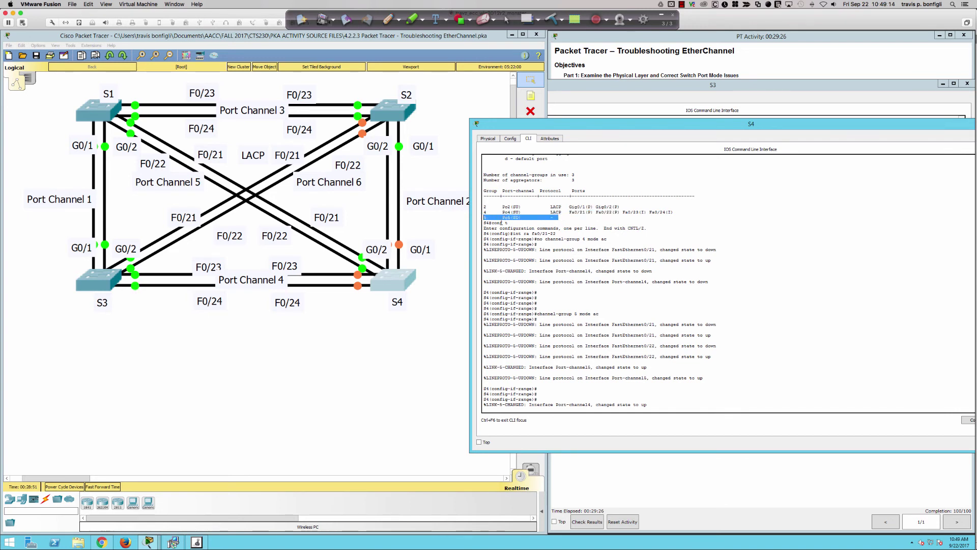
scroll(739, 309, down, 10)
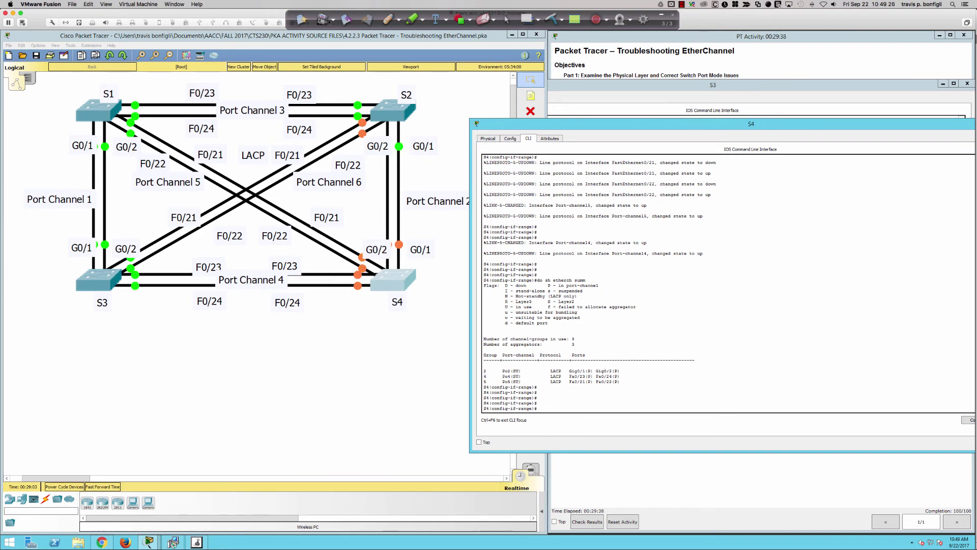
scroll(588, 222, up, 9)
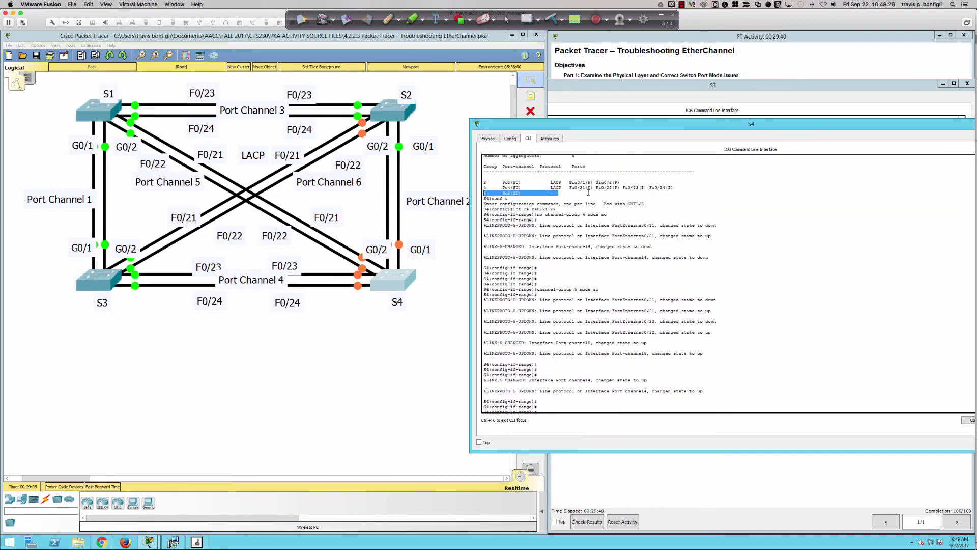
drag(569, 188, 617, 187)
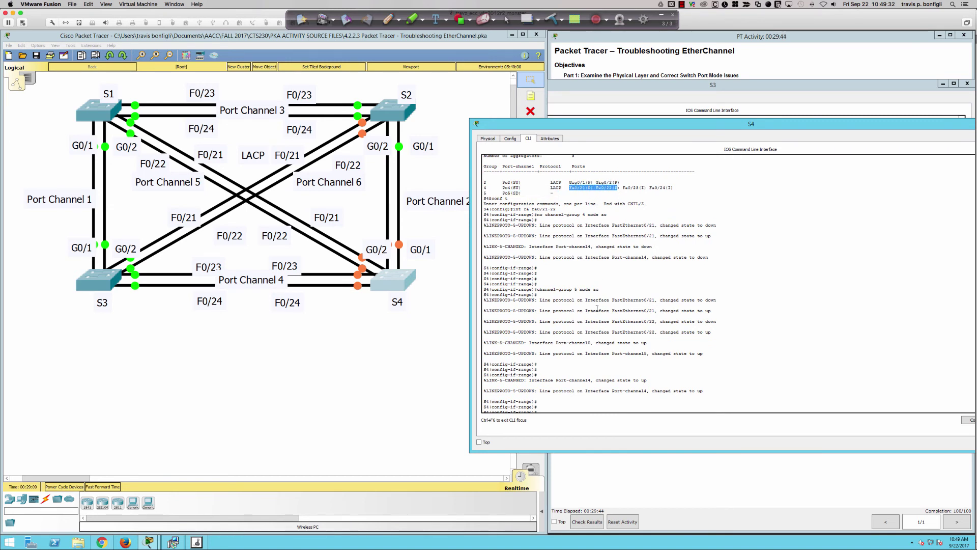
scroll(597, 308, down, 9)
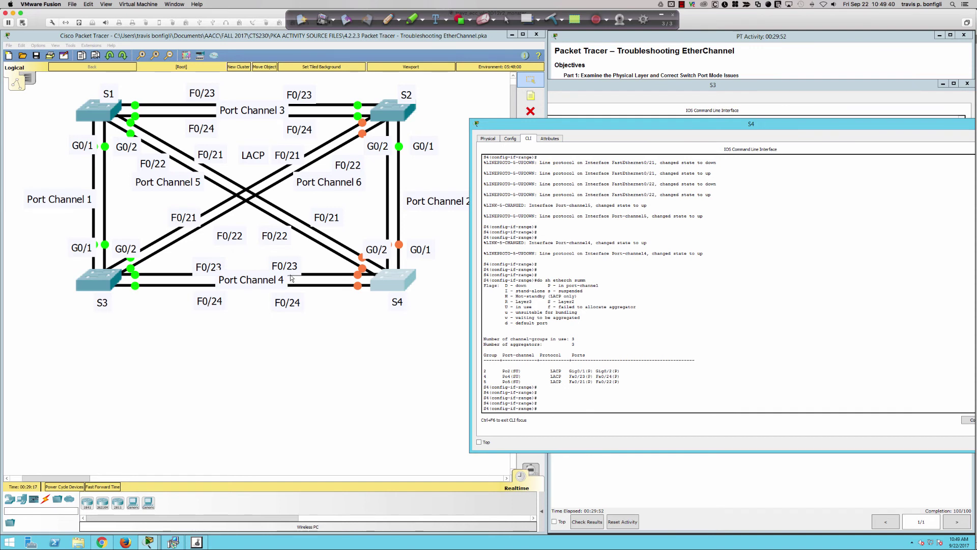
Use the Pen tool to bracket S4's latest group table and draw arrows from S4 along Port Channels 5 and 4, each labelled 4
click(389, 19)
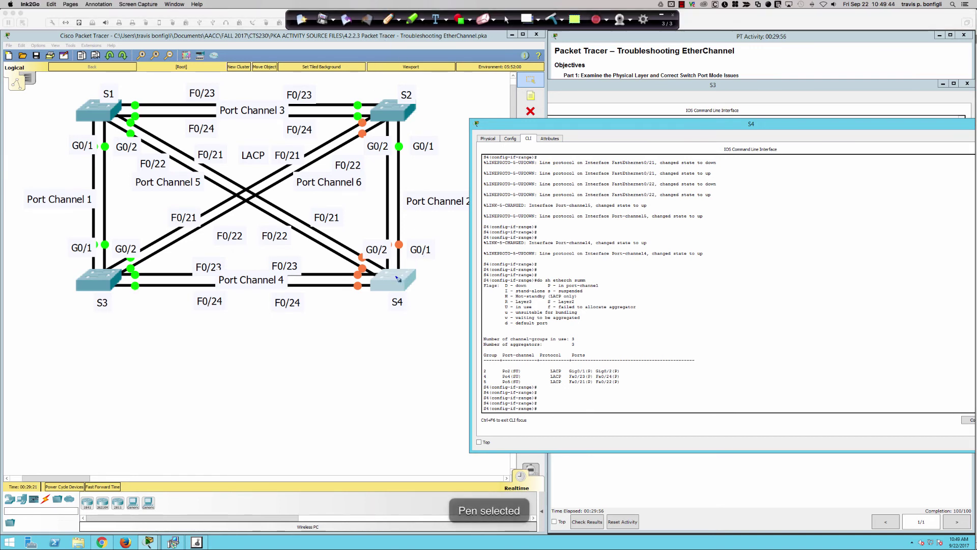
mouse_move(618, 353)
mouse_down()
mouse_move(641, 389)
mouse_move(625, 398)
mouse_up()
mouse_move(478, 347)
mouse_down()
mouse_move(460, 402)
mouse_move(488, 398)
mouse_up()
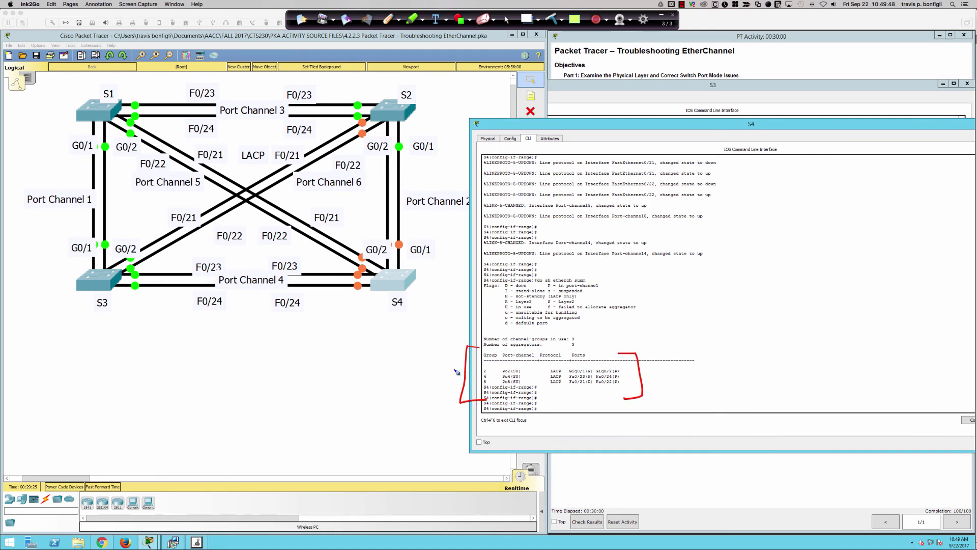
mouse_move(391, 273)
mouse_down()
mouse_move(301, 206)
mouse_move(303, 218)
mouse_move(358, 218)
mouse_move(347, 305)
mouse_move(176, 313)
mouse_move(189, 323)
mouse_up()
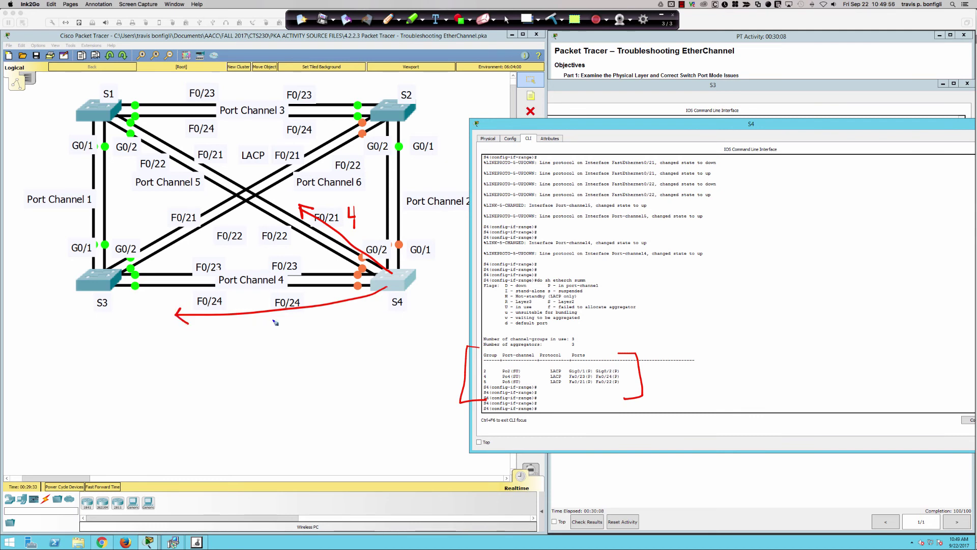
drag(254, 320, 262, 345)
Circle switches S1, S3 and S4, then loop the Port Channel 5 links near S1 and the Port Channel 4 links near S3
mouse_move(93, 85)
mouse_down()
mouse_move(75, 115)
mouse_move(80, 87)
mouse_up()
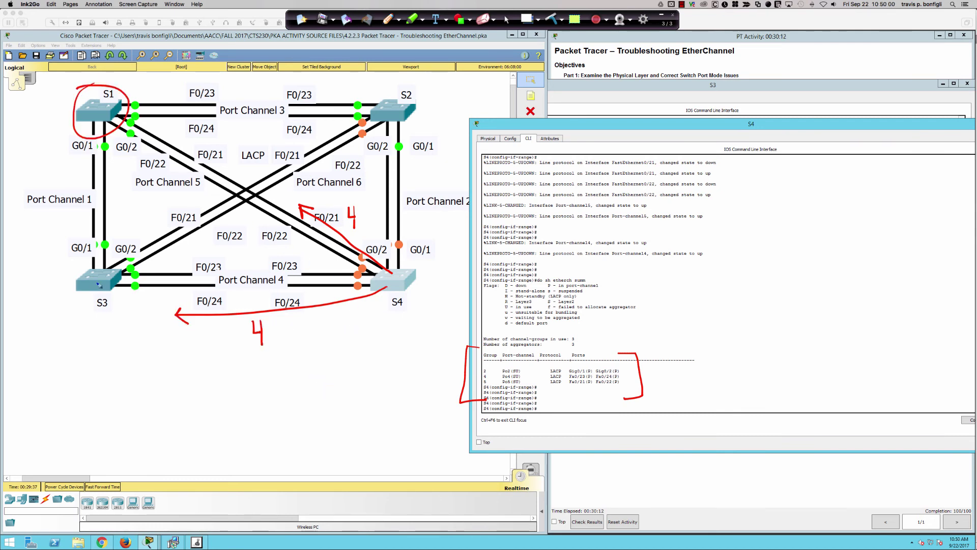
mouse_move(94, 259)
mouse_down()
mouse_move(126, 299)
mouse_move(64, 264)
mouse_up()
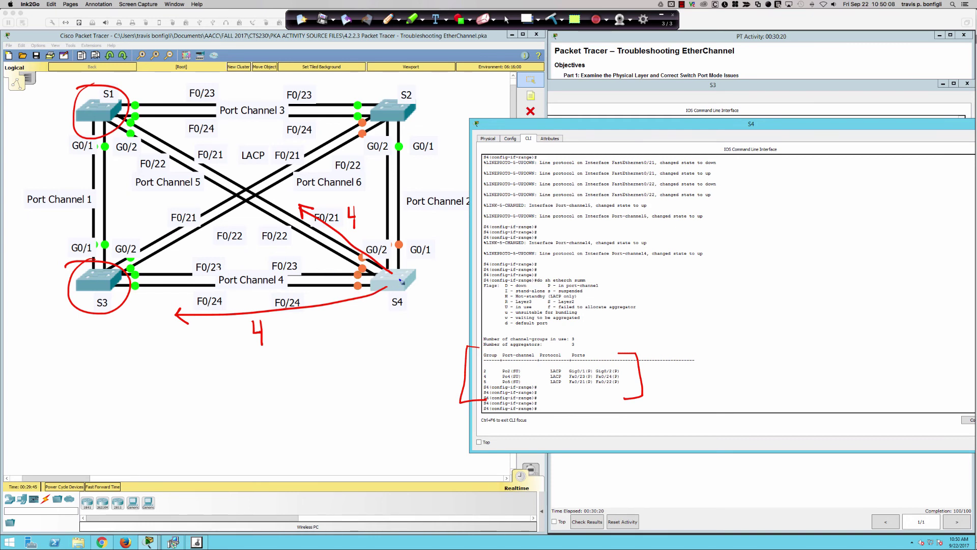
mouse_move(393, 264)
mouse_down()
mouse_move(372, 288)
mouse_move(404, 259)
mouse_up()
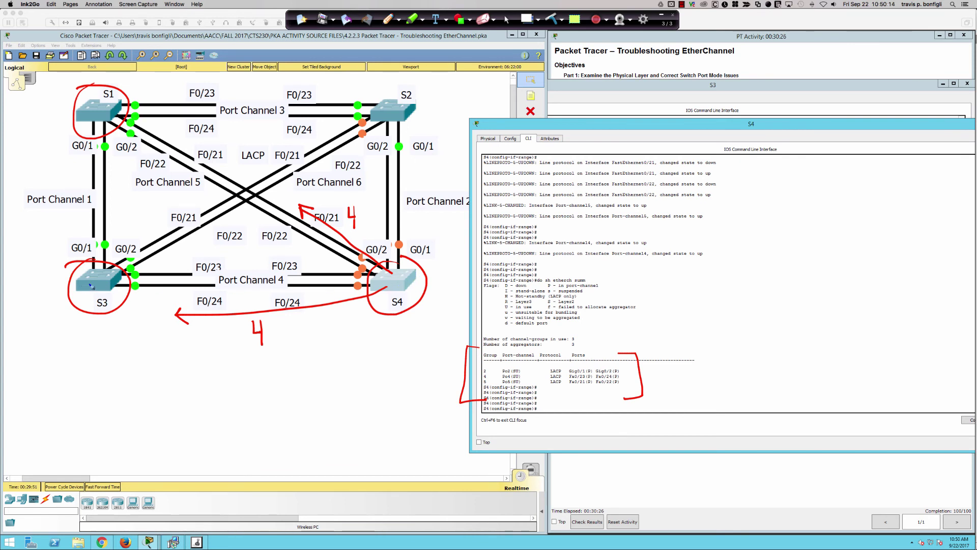
drag(161, 148, 158, 152)
mouse_move(159, 264)
mouse_down()
mouse_move(159, 288)
mouse_move(161, 264)
mouse_up()
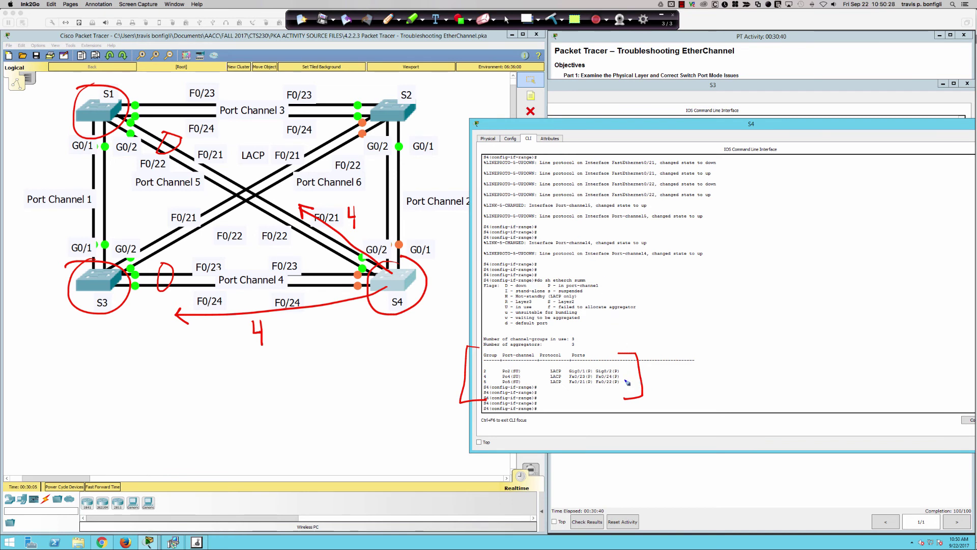
Write I marks beside the summary, underline group 5's ports, and trace S4's links to S1 and S3
drag(633, 381, 657, 386)
drag(574, 385, 620, 385)
drag(383, 269, 304, 208)
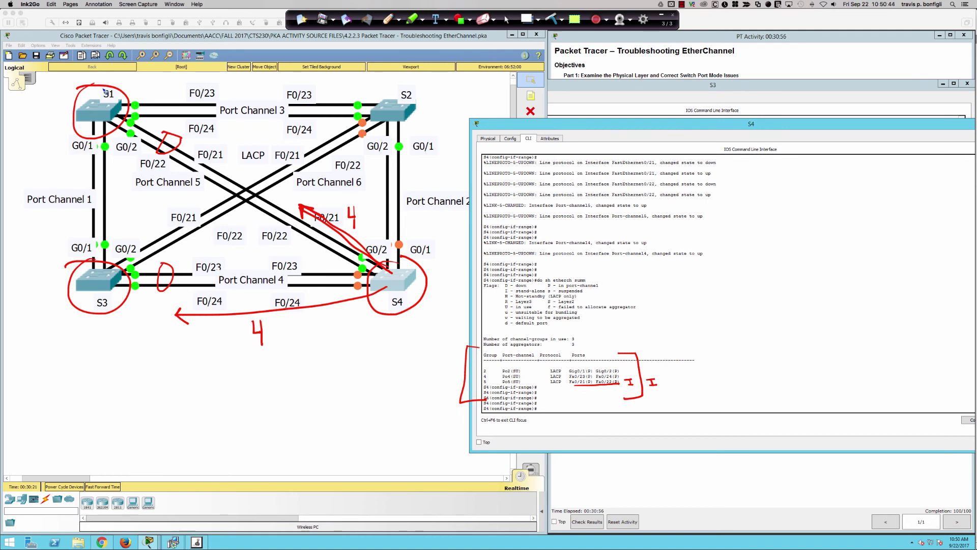
drag(106, 91, 398, 288)
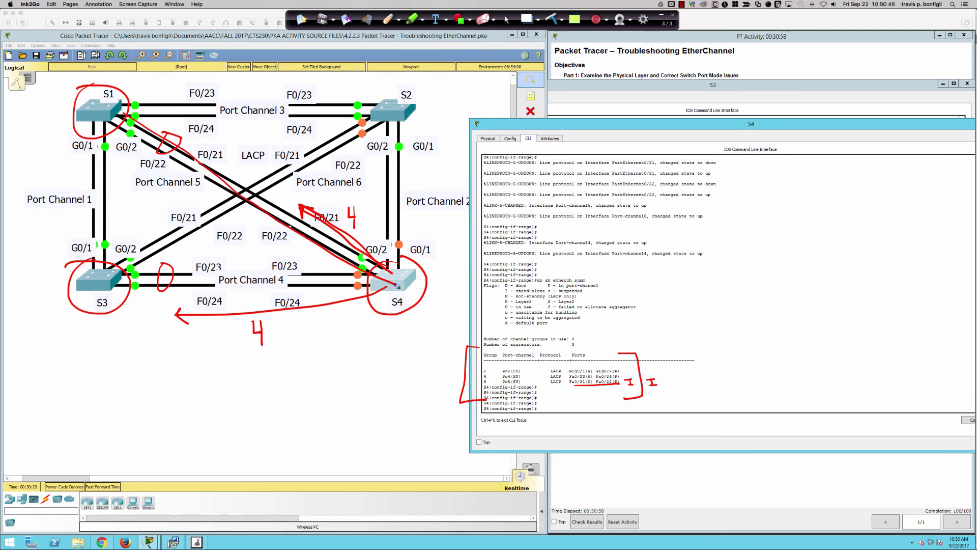
mouse_move(306, 310)
mouse_down()
mouse_move(201, 311)
mouse_move(240, 311)
mouse_up()
mouse_move(356, 278)
mouse_down()
mouse_move(193, 269)
mouse_move(207, 290)
mouse_up()
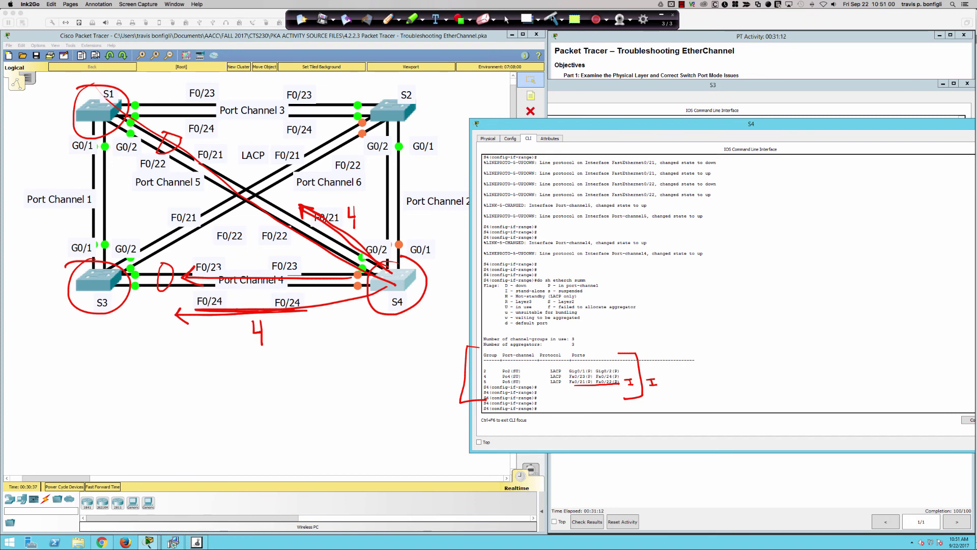
Clear the drawings, trace S4's links to S2, S1 and S3, circle S4 and mark the summary's port flags, then clear the page
key(ctrl+shift+c)
mouse_move(410, 274)
mouse_down()
mouse_move(415, 219)
mouse_move(400, 98)
mouse_up()
drag(384, 266, 107, 118)
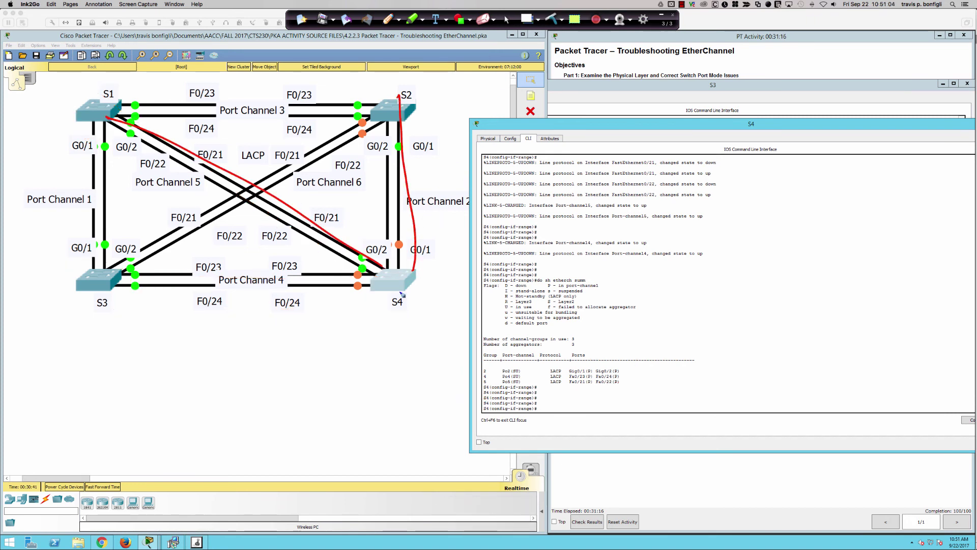
drag(384, 283, 52, 281)
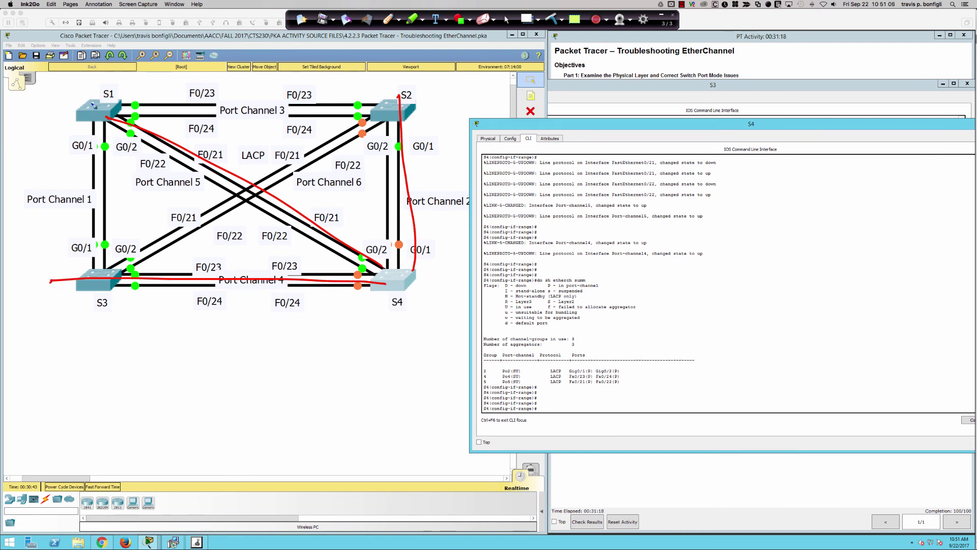
drag(92, 104, 340, 248)
mouse_move(392, 110)
mouse_down()
mouse_move(396, 257)
mouse_move(351, 289)
mouse_move(15, 281)
mouse_up()
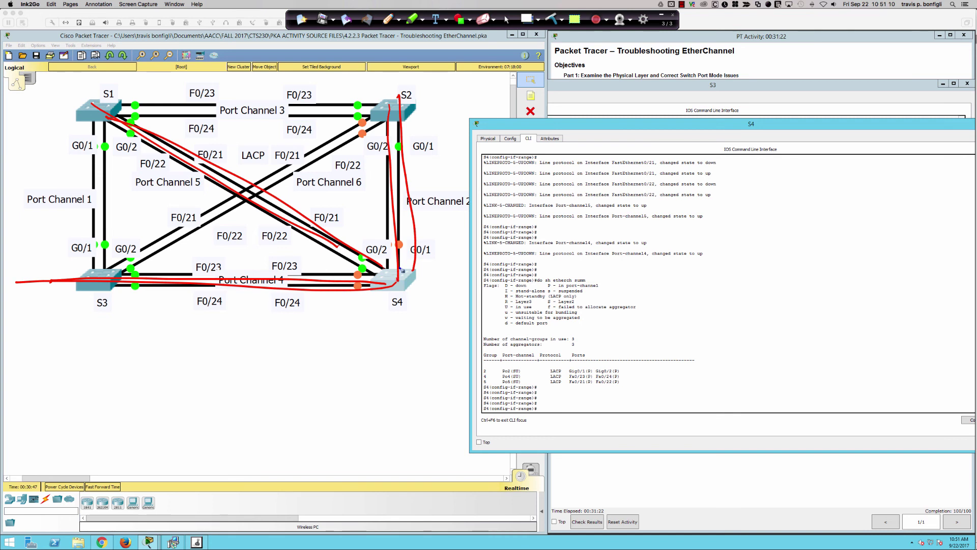
mouse_move(422, 204)
mouse_down()
mouse_move(473, 219)
mouse_move(346, 224)
mouse_up()
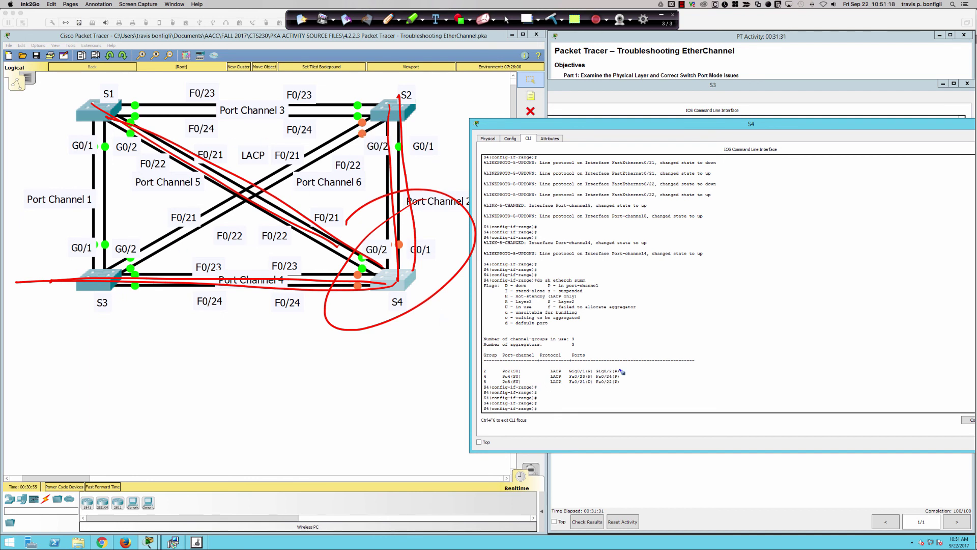
mouse_move(617, 365)
mouse_down()
mouse_move(633, 371)
mouse_move(616, 392)
mouse_up()
click(553, 18)
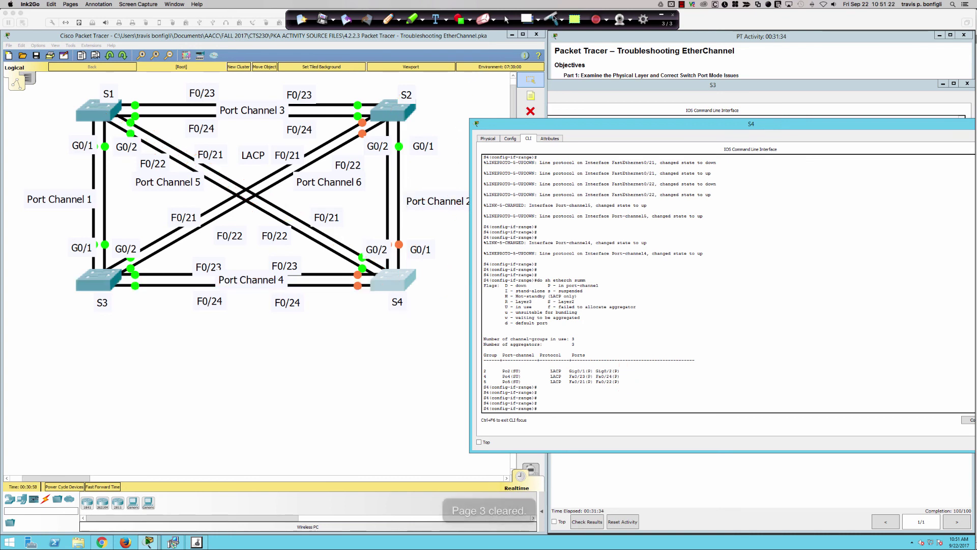
Circle the activity's completion score, then clear the annotation and restore the cursor
mouse_move(964, 500)
mouse_down()
mouse_move(947, 496)
mouse_move(956, 522)
mouse_move(946, 494)
mouse_move(923, 503)
mouse_up()
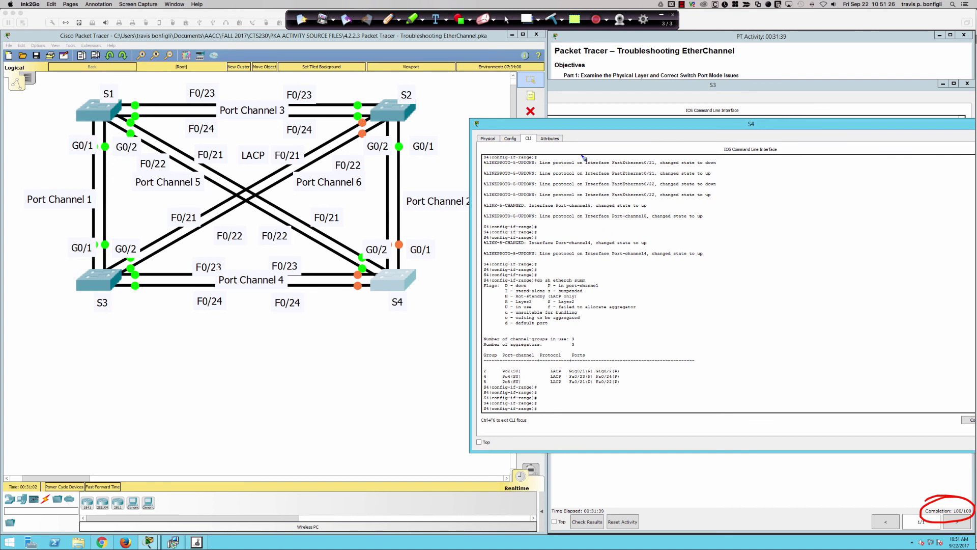
click(553, 19)
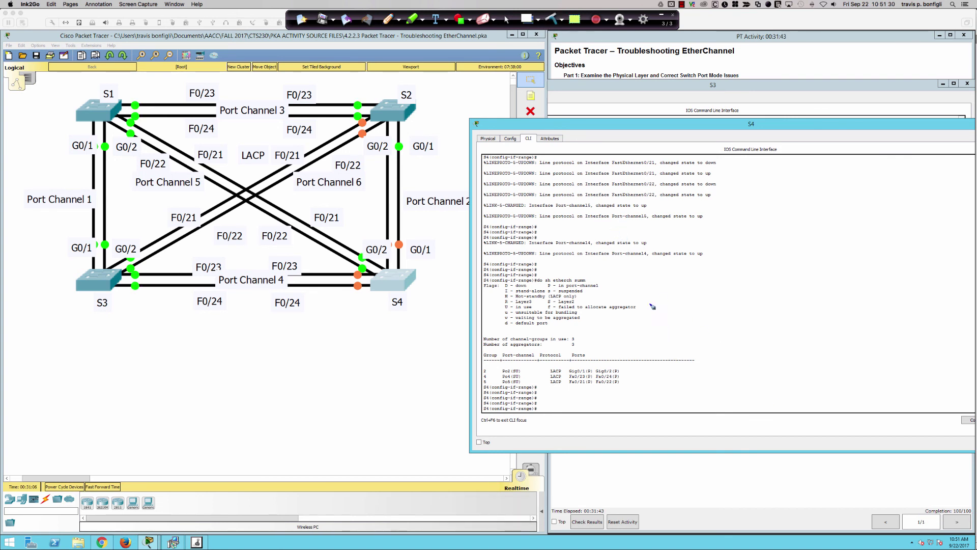
click(507, 20)
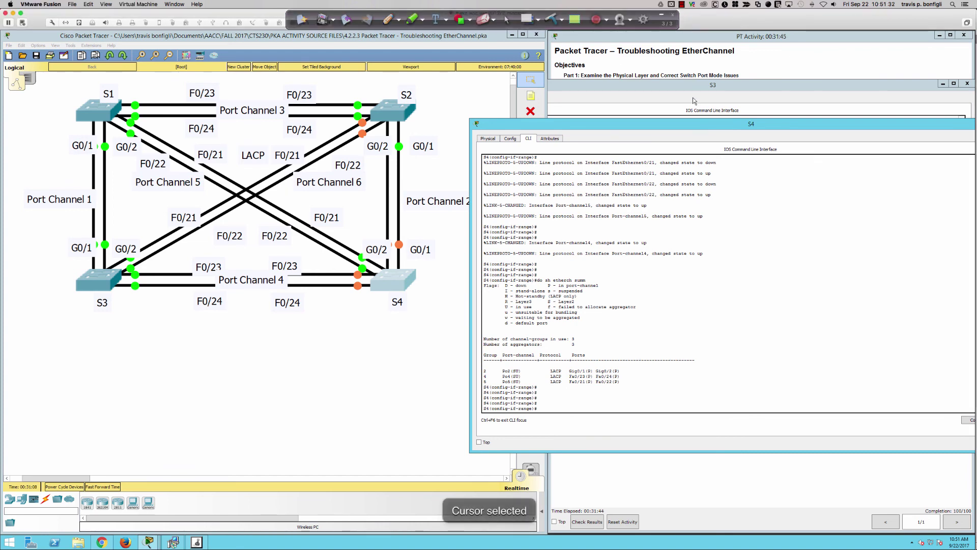
Highlight the Correct Protocol issues instruction in the activity, then the group 4 and 5 rows in S4's earlier EtherChannel summary
click(674, 62)
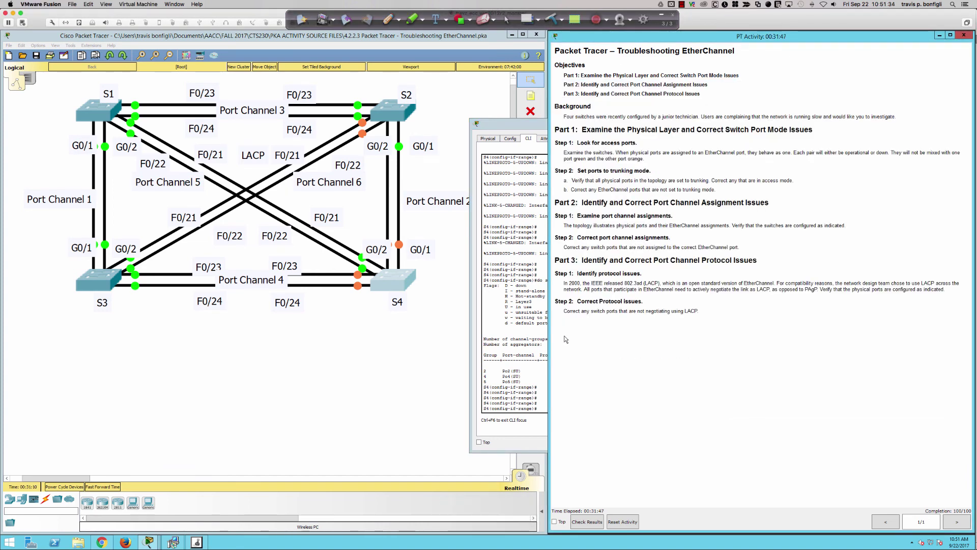
drag(579, 311, 715, 309)
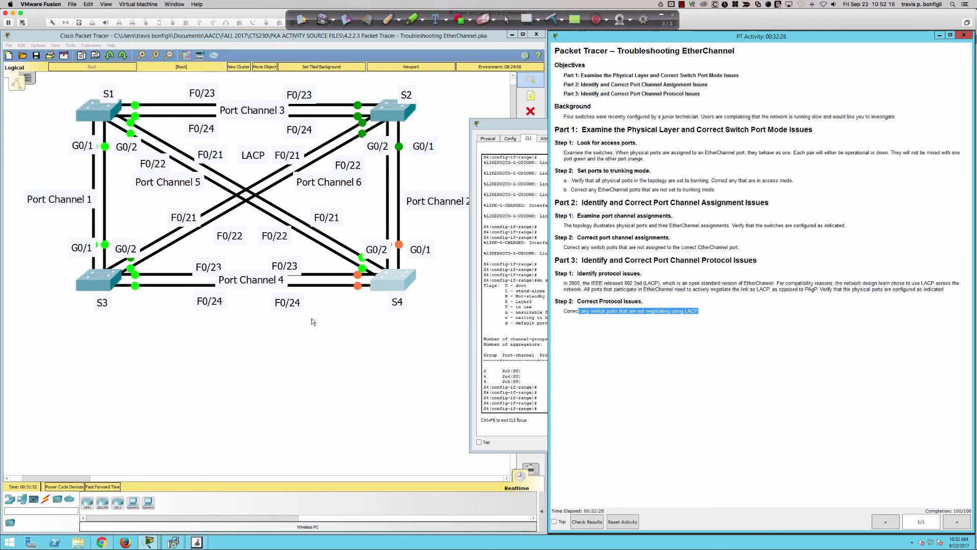
click(494, 311)
scroll(561, 314, up, 10)
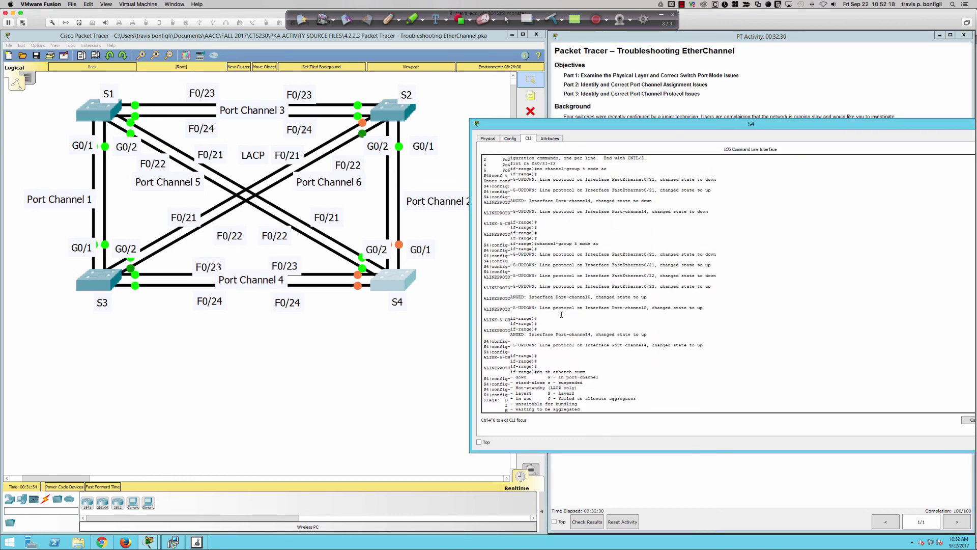
drag(690, 214, 479, 210)
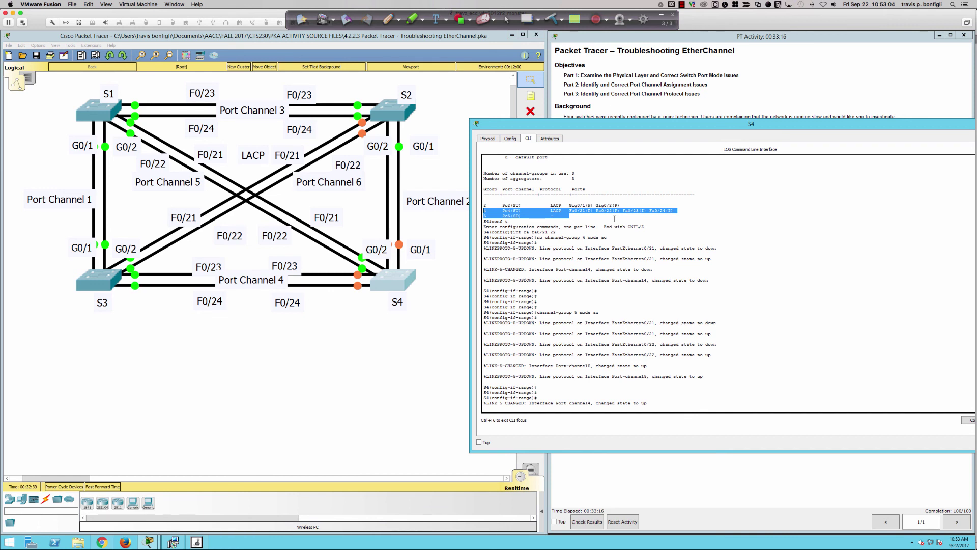
Move the S4 window fully into view and close it
drag(604, 126, 538, 139)
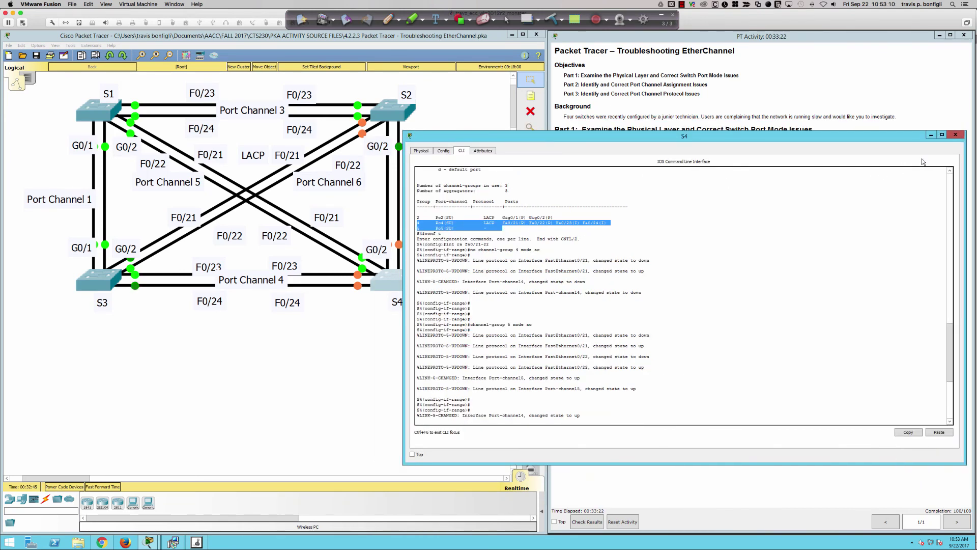
click(955, 134)
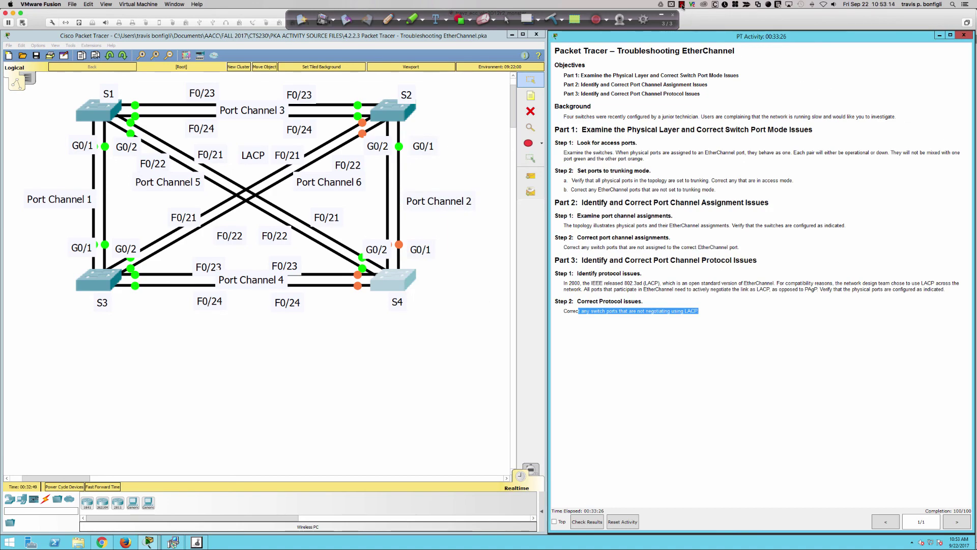